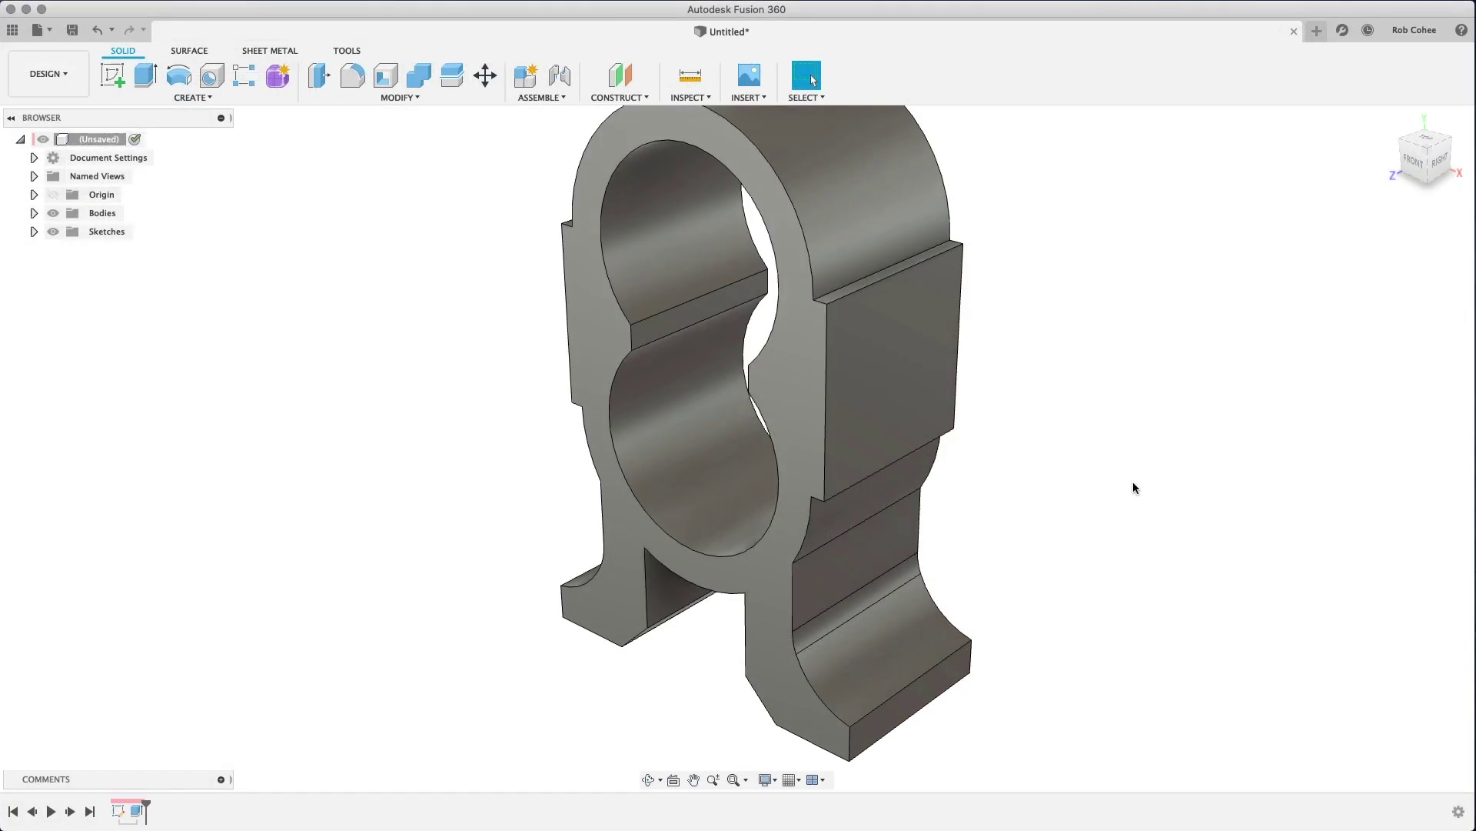
Step: Start a sketch on the body's front face and begin a projection, with Sketch1 shown and the bodies hidden
right_click(768, 575)
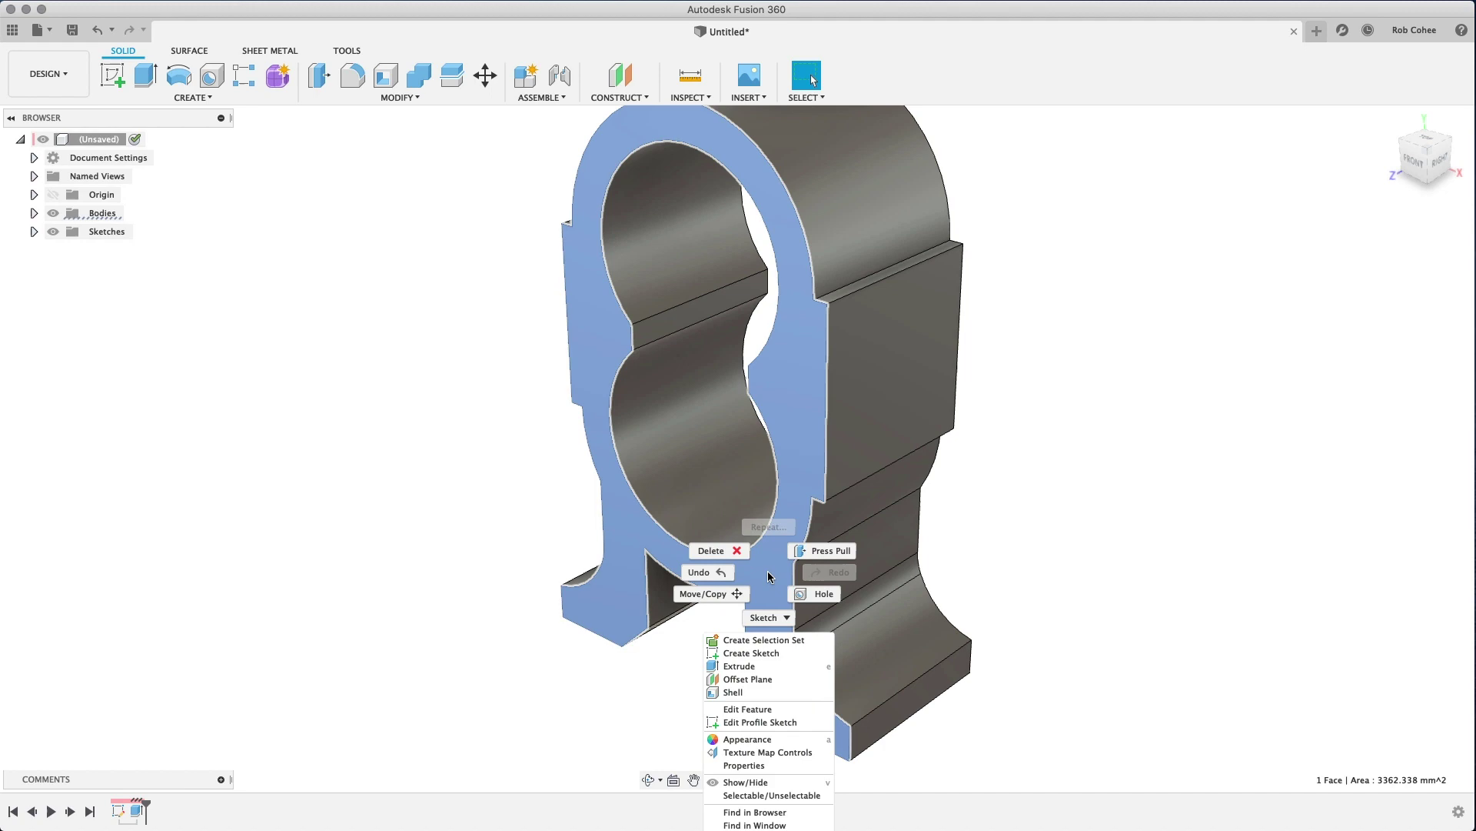
left_click(751, 653)
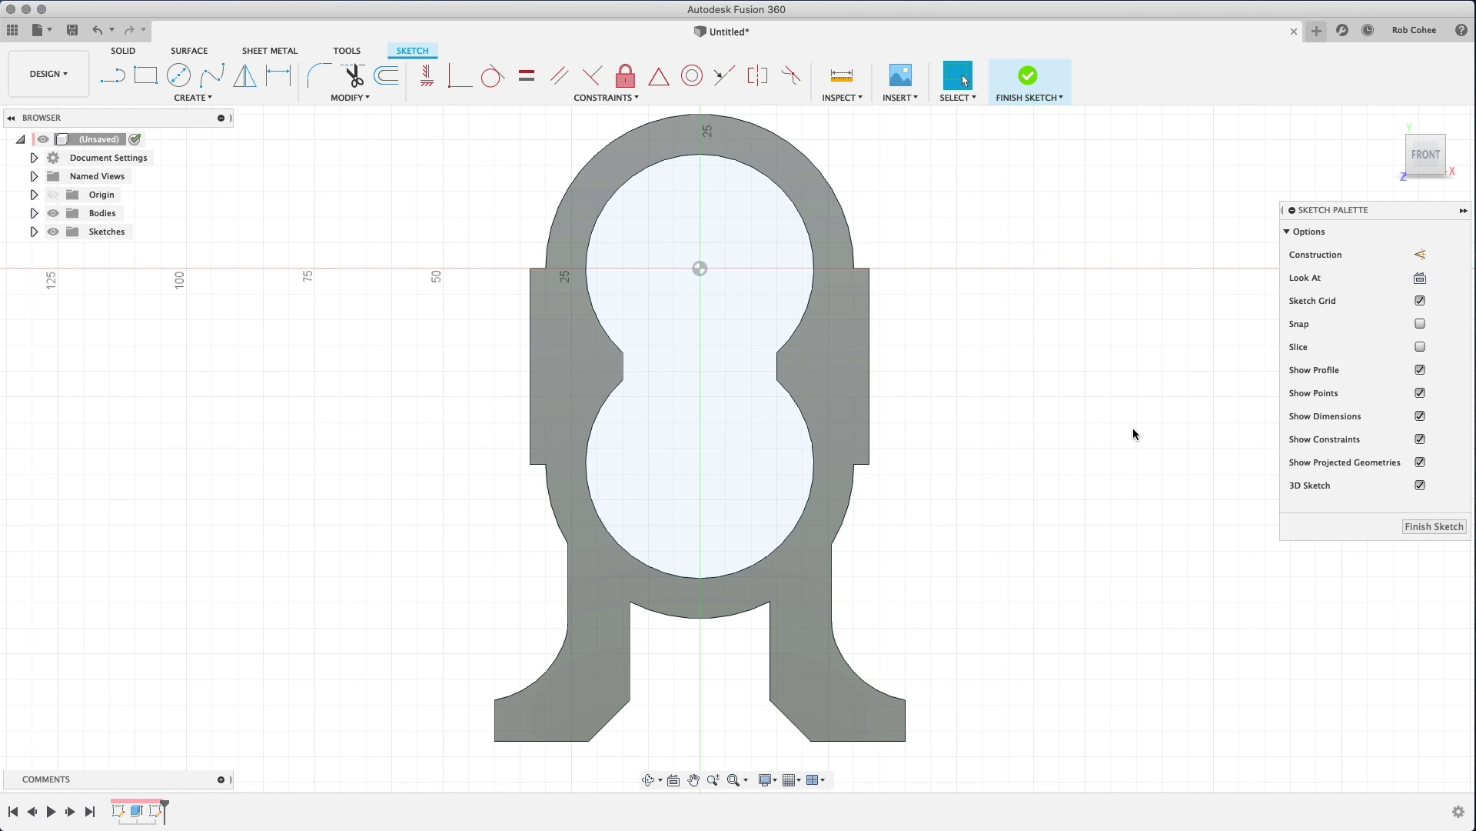
right_click(1039, 347)
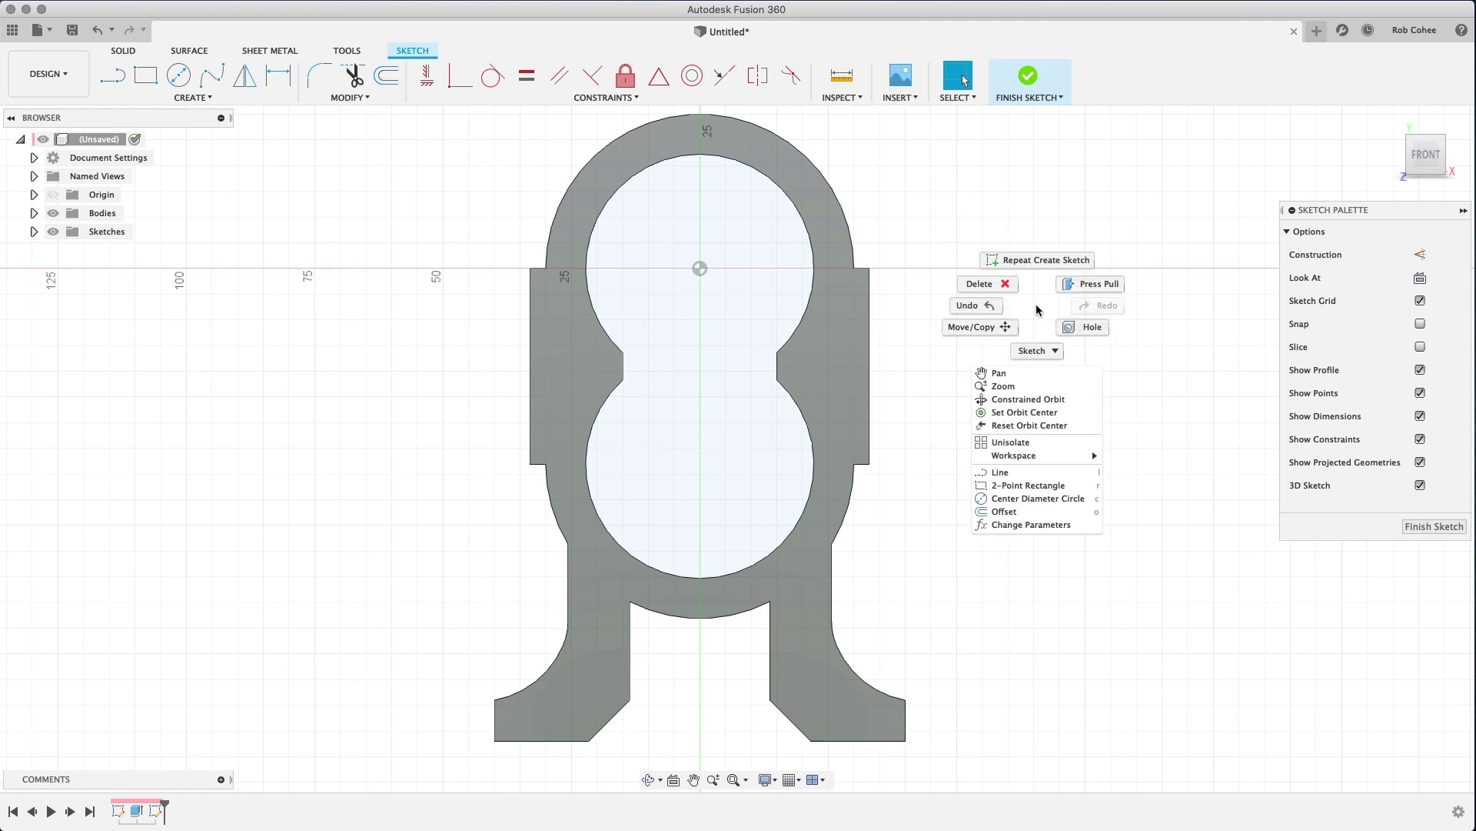
left_click(1043, 350)
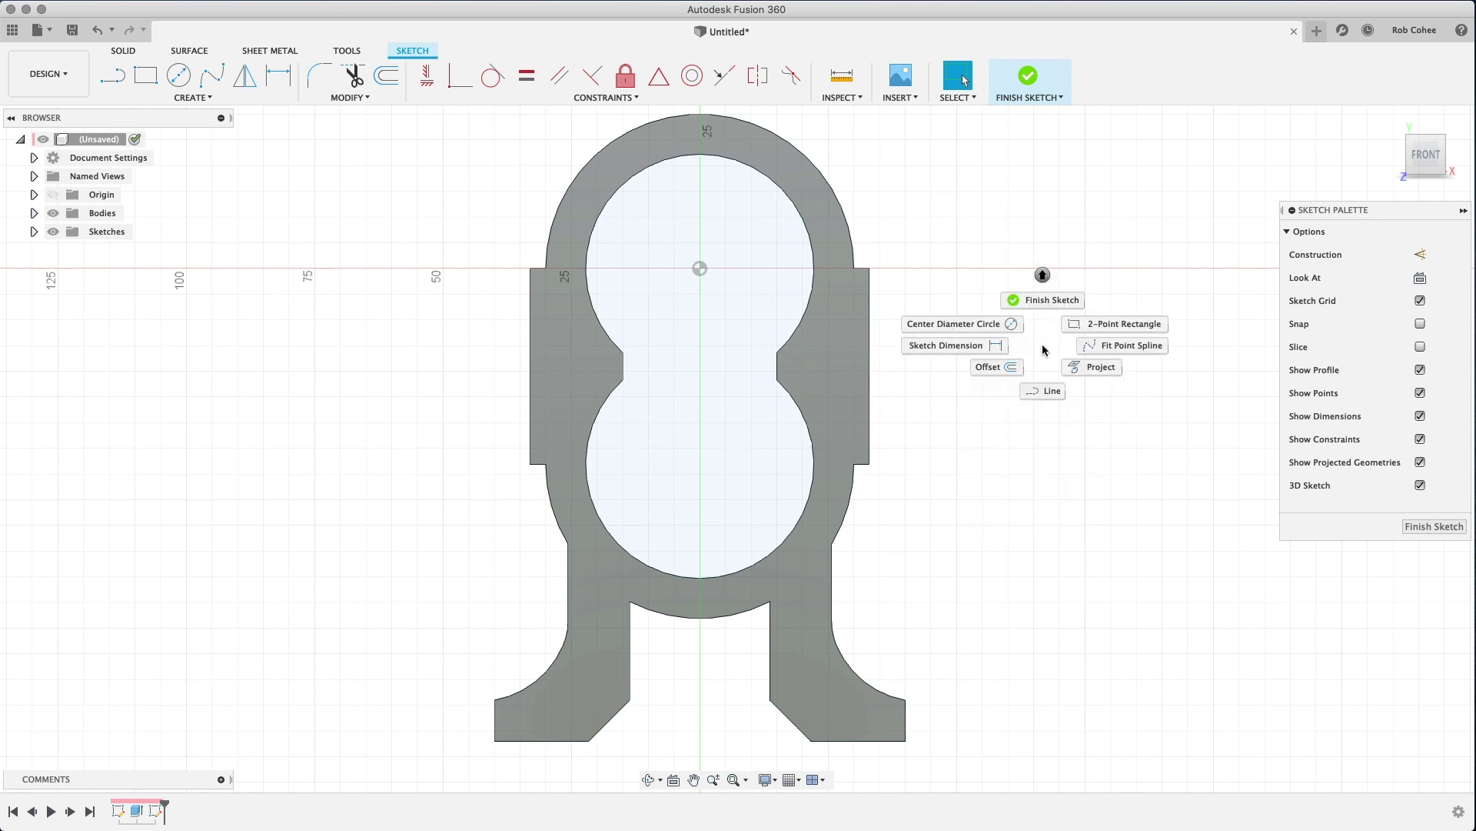
left_click(1068, 369)
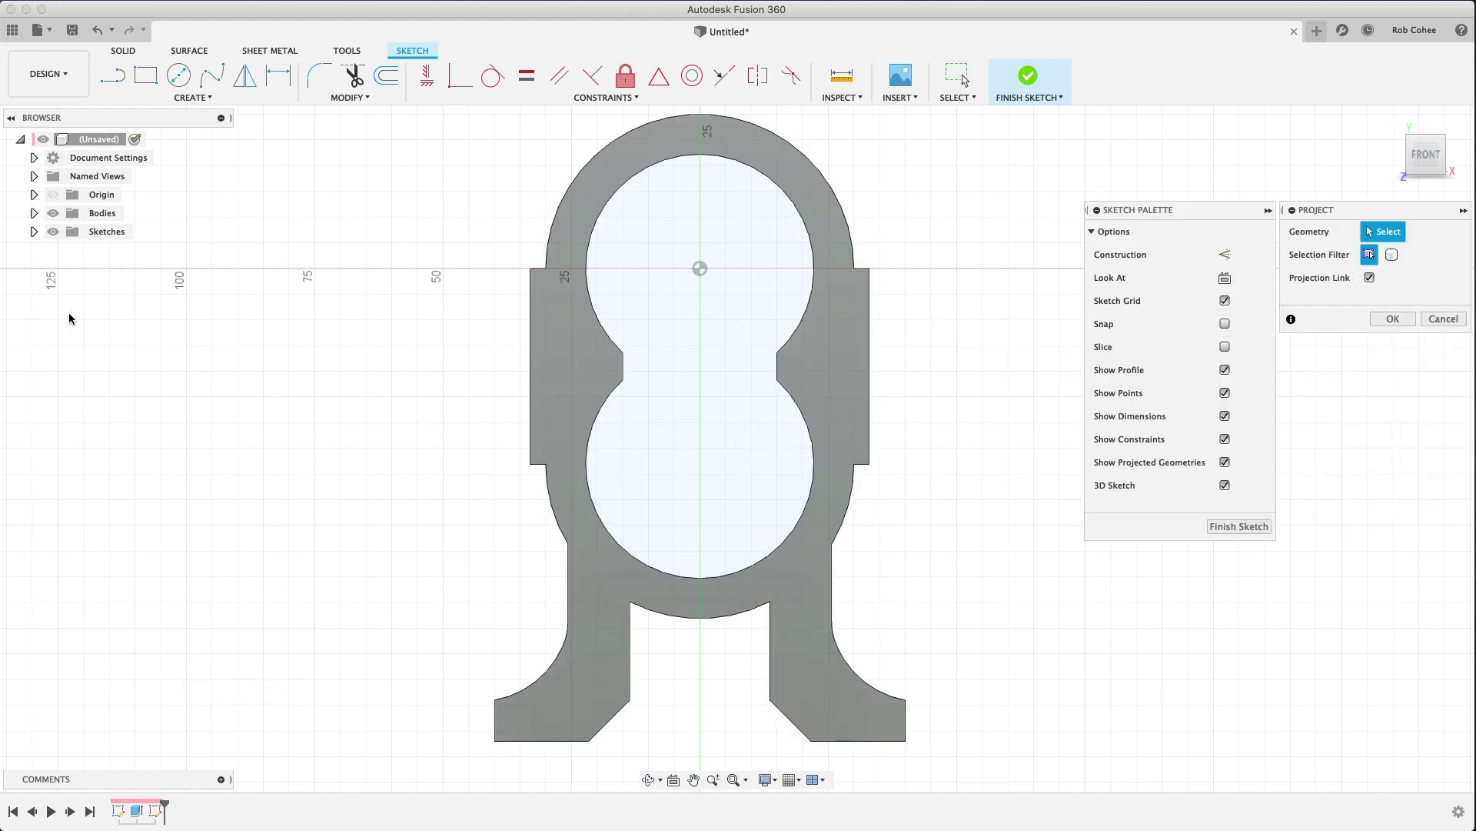
left_click(34, 233)
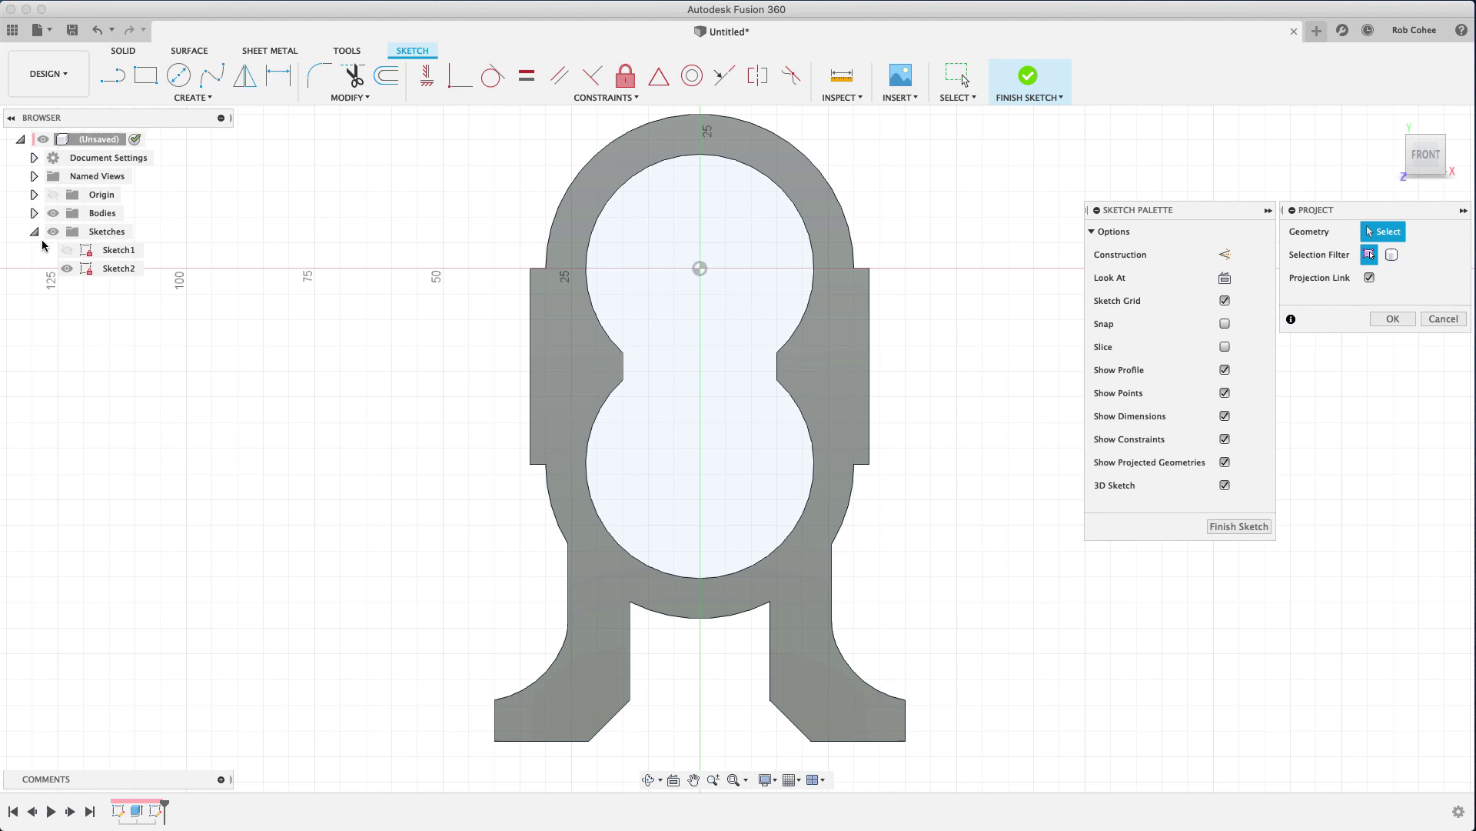
left_click(67, 250)
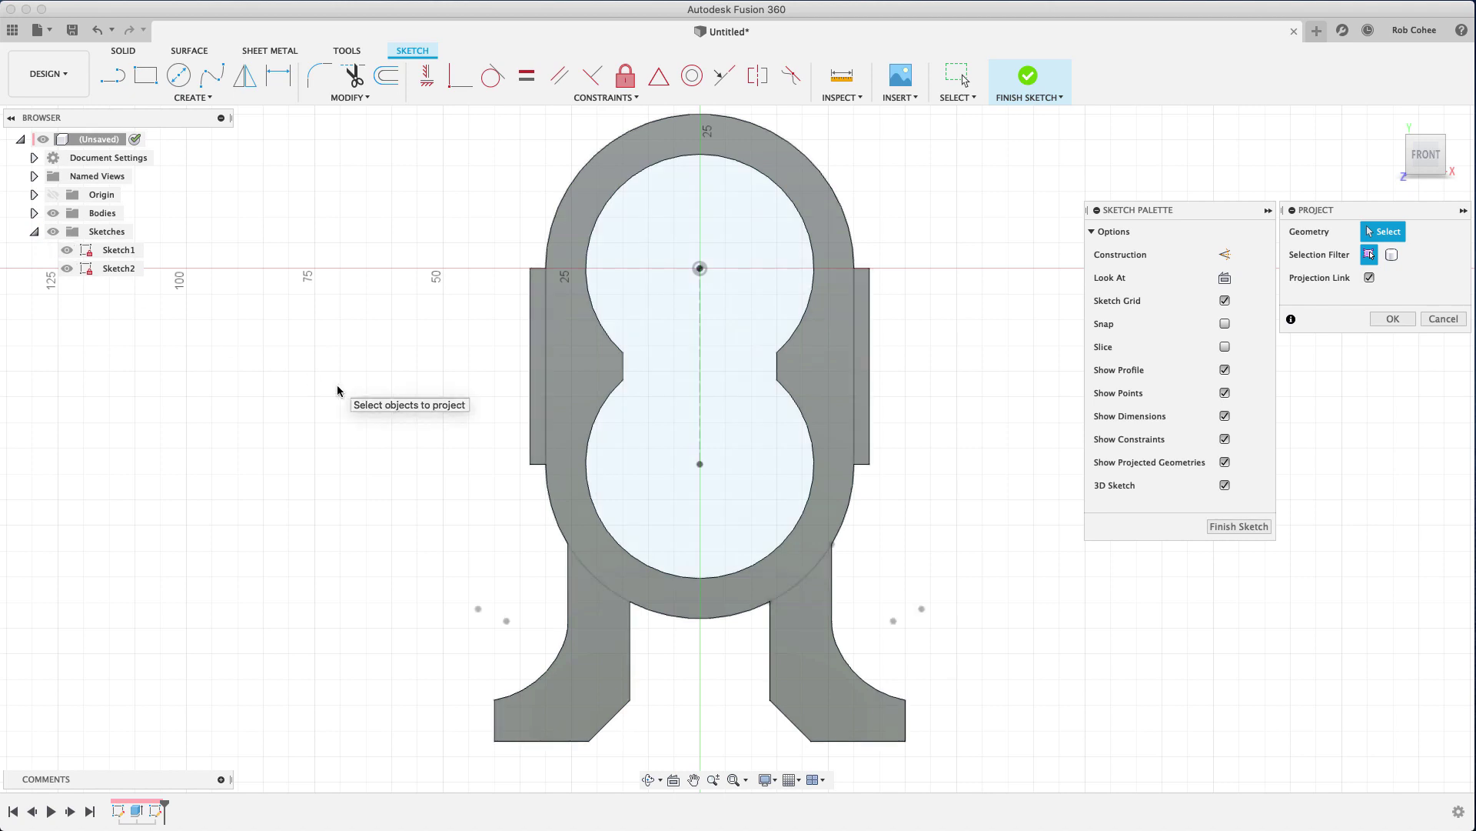
left_click(51, 213)
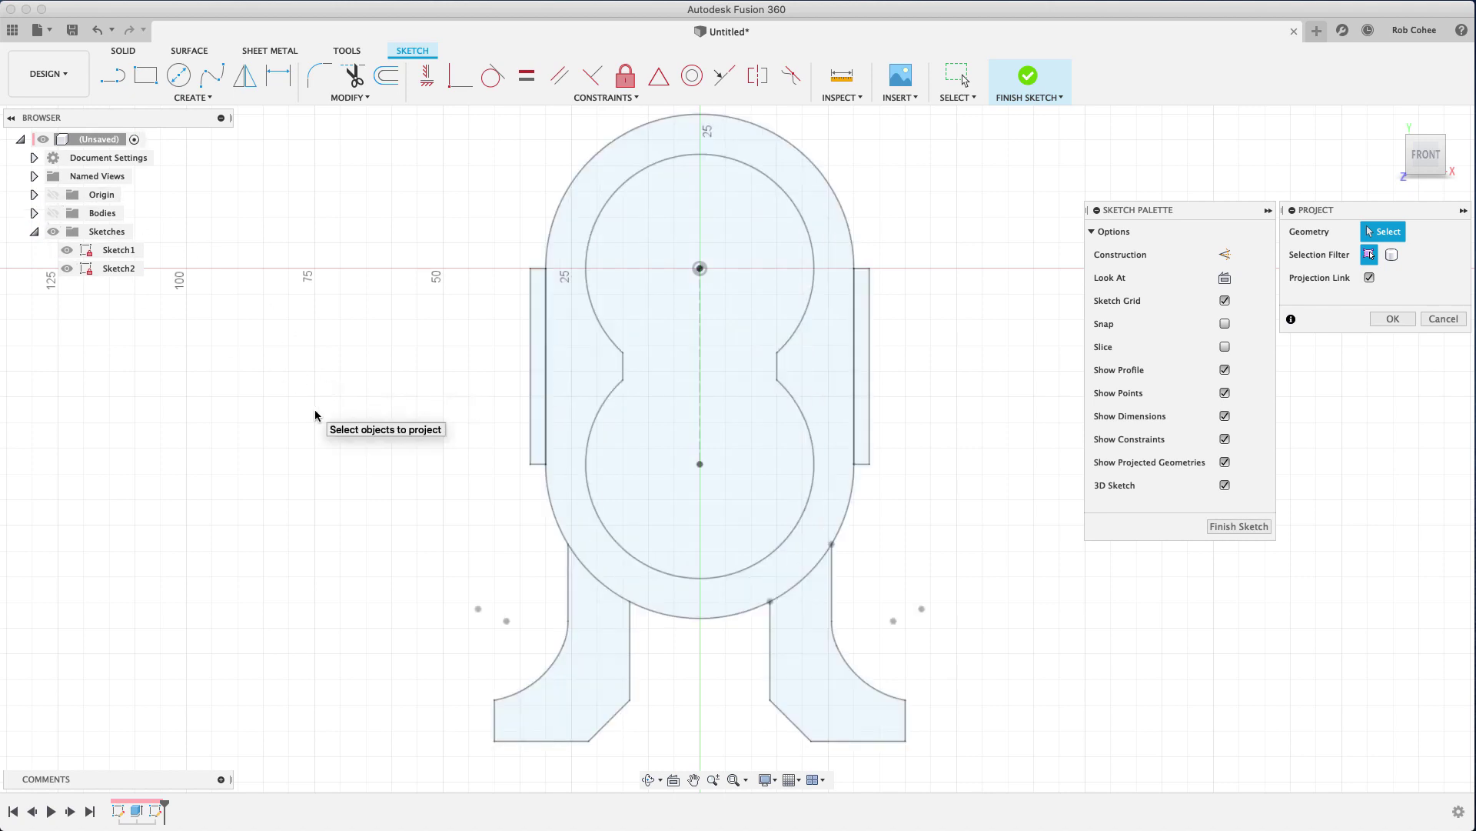
Step: Project the lower outer arc and the four vertical leg lines from Sketch1 into the new sketch
left_click(594, 574)
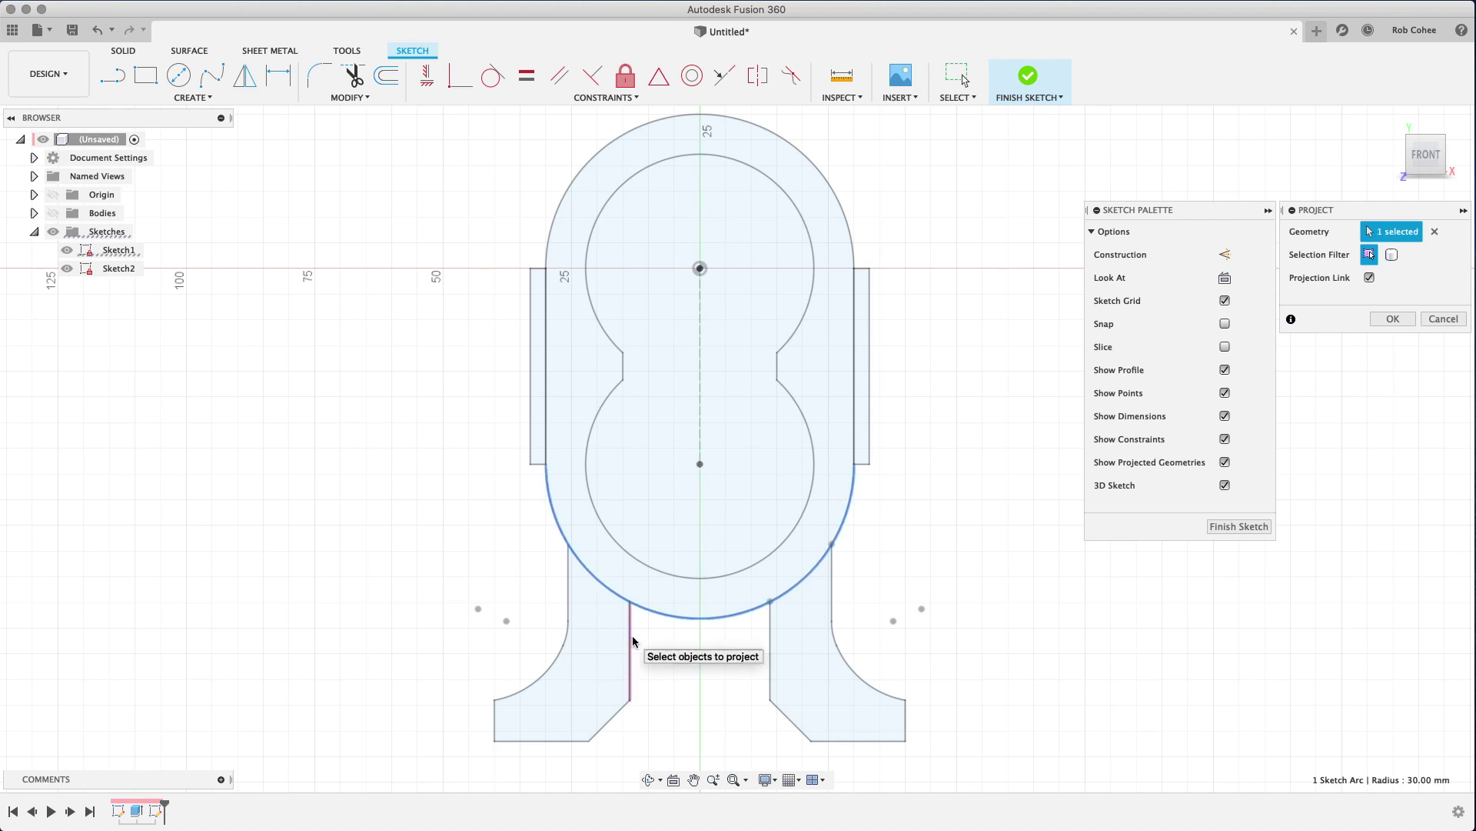
left_click(630, 635)
left_click(569, 598)
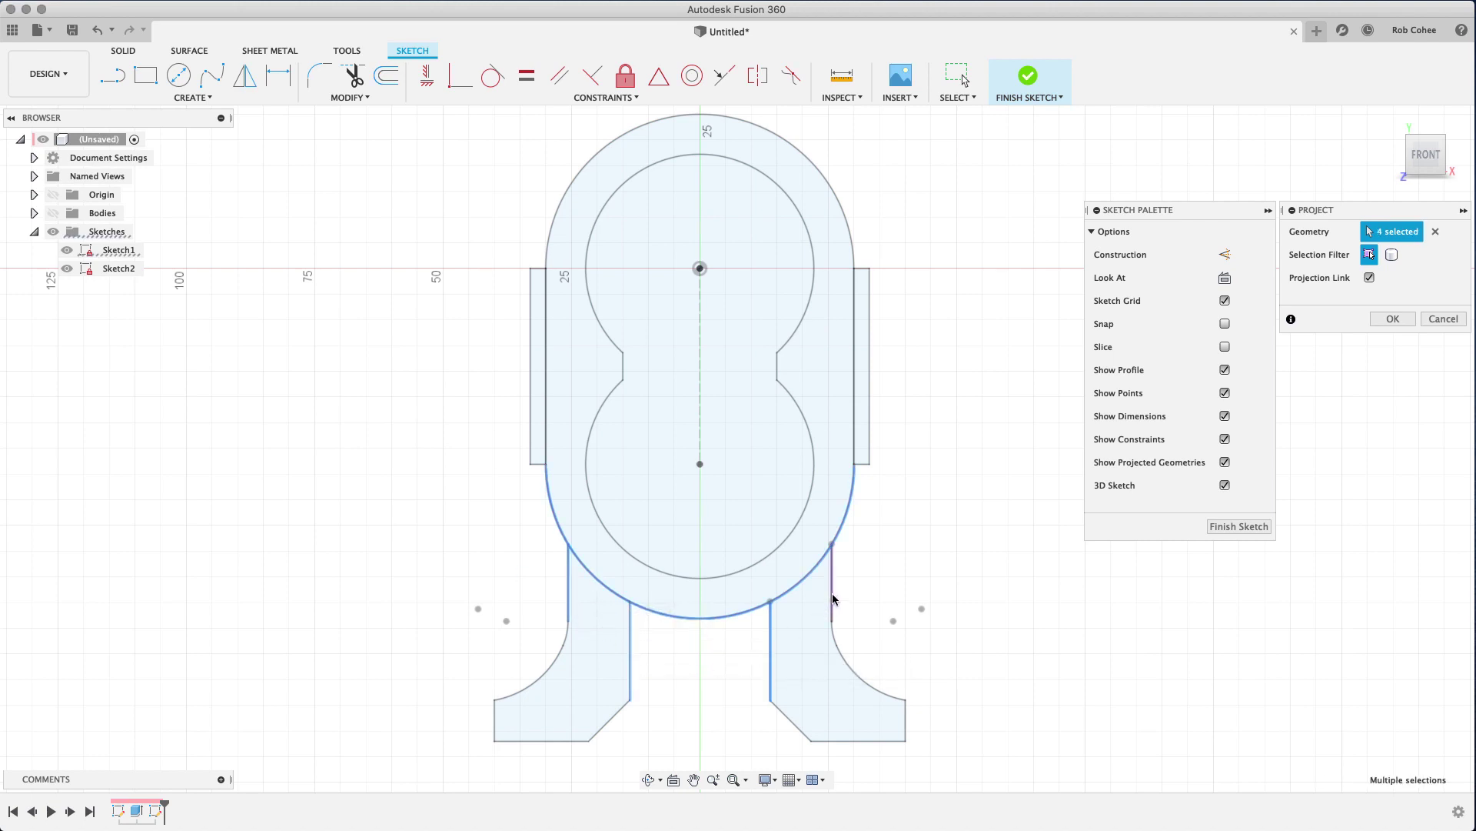
left_click(1393, 318)
Step: Draw a horizontal line about 51.3 mm long between the two outer vertical leg lines, near the arc's lowest point
key("l")
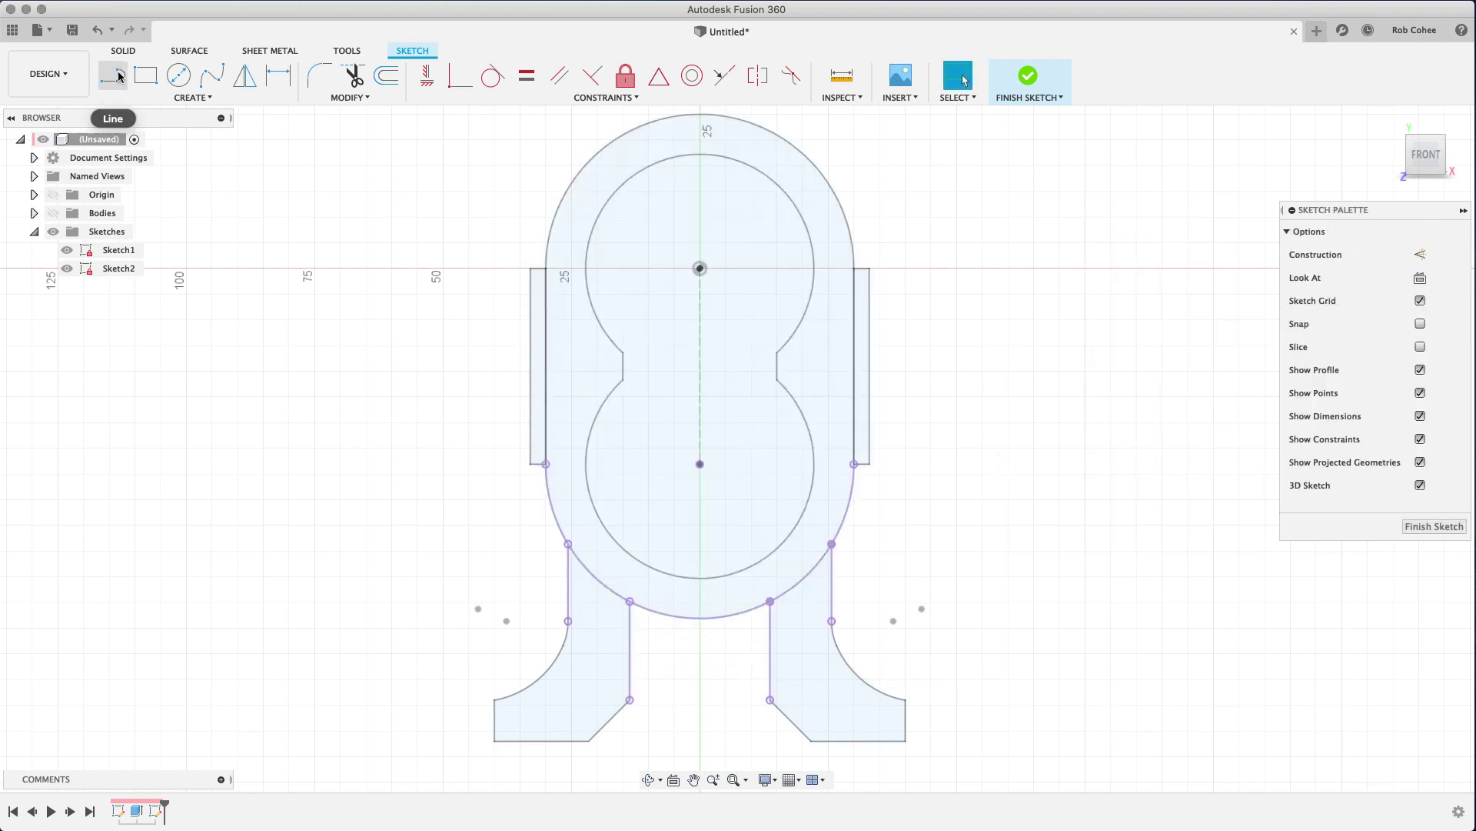
left_click(568, 610)
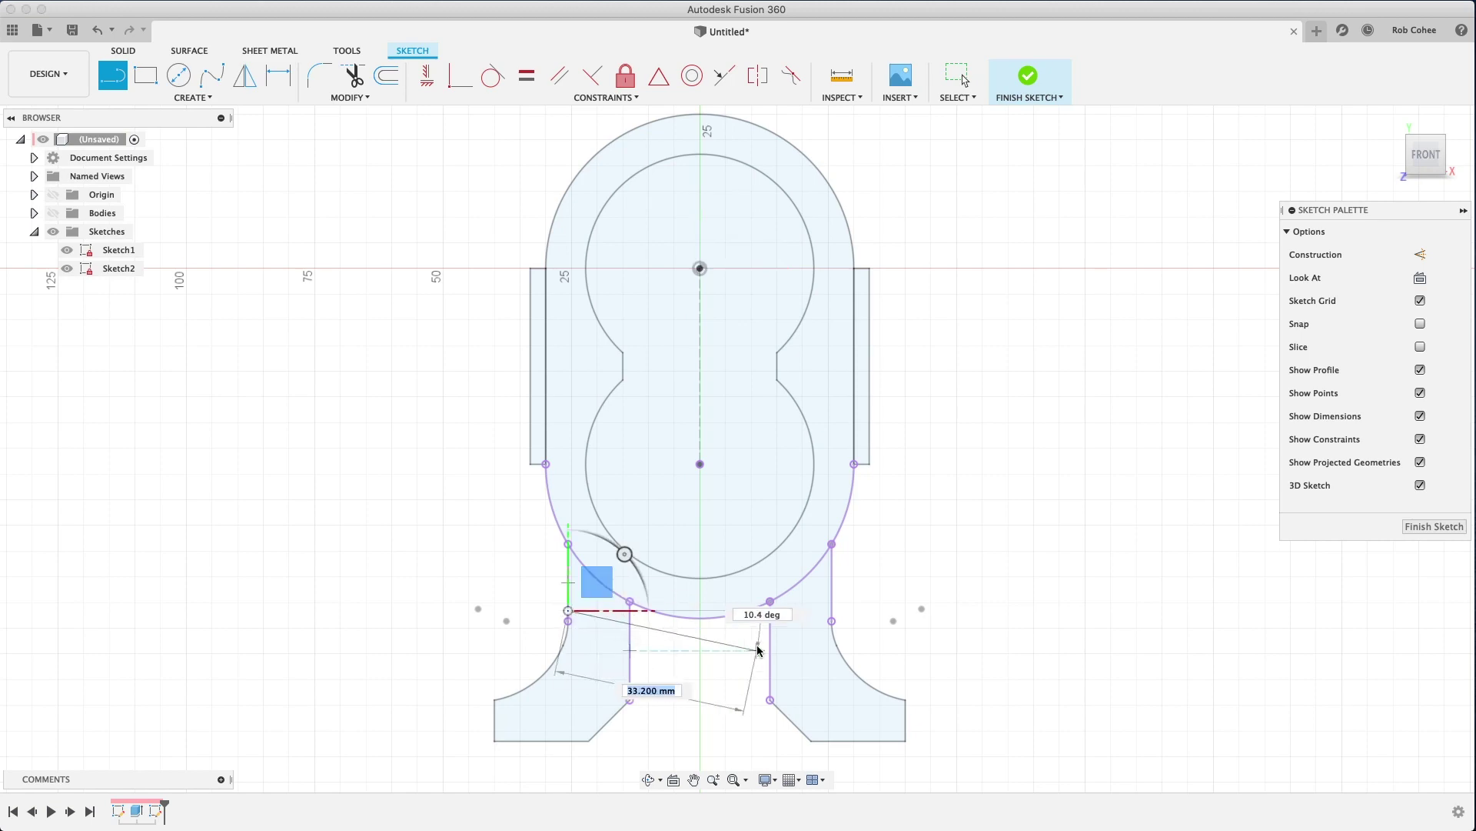
left_click(831, 610)
scroll(911, 599, "up", 3)
middle_click_drag(908, 599, 976, 491)
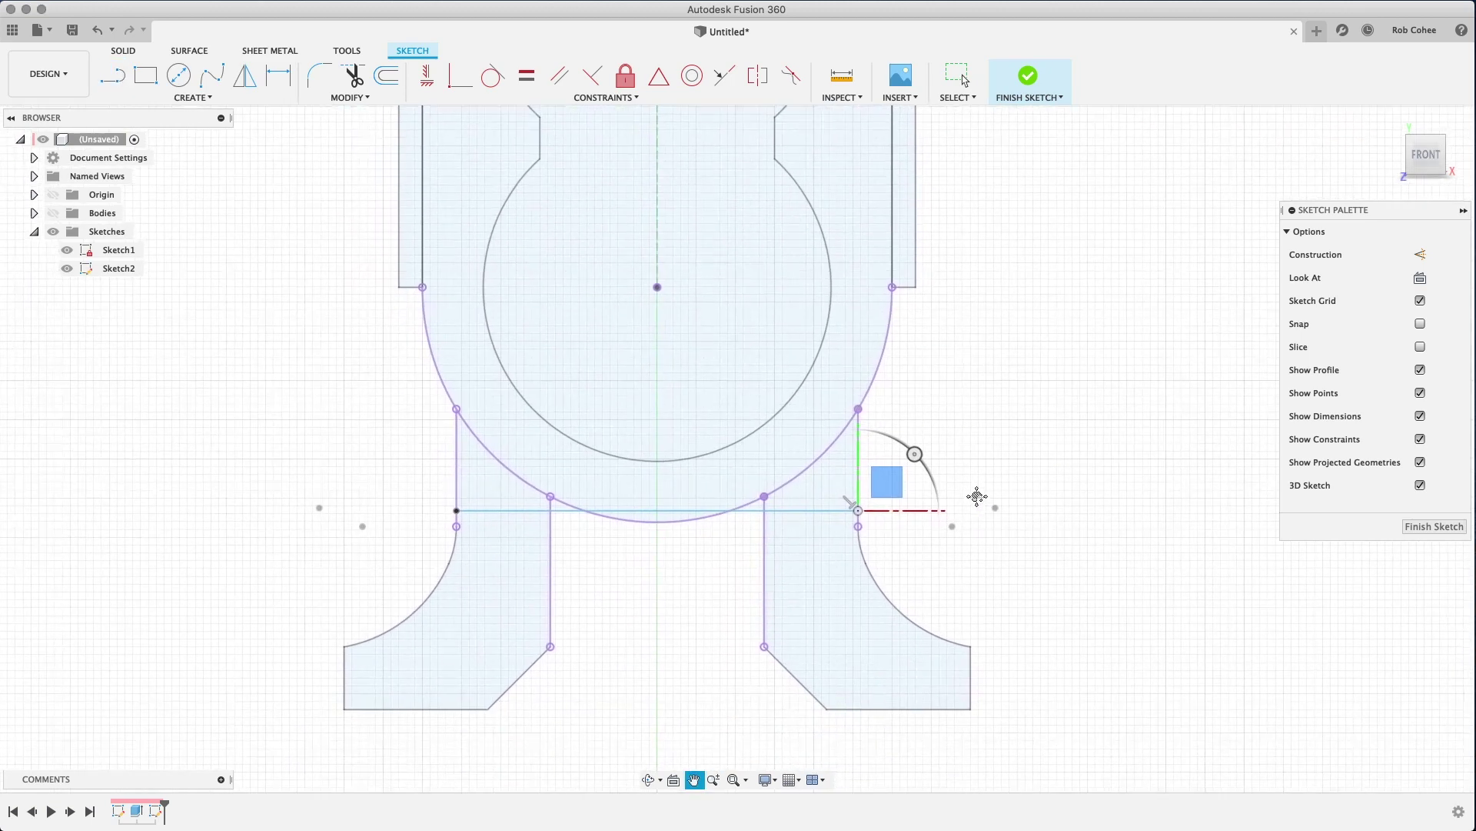
right_click(989, 252)
left_click(1022, 249)
Step: Make the horizontal line tangent to the projected lower arc
left_click(493, 76)
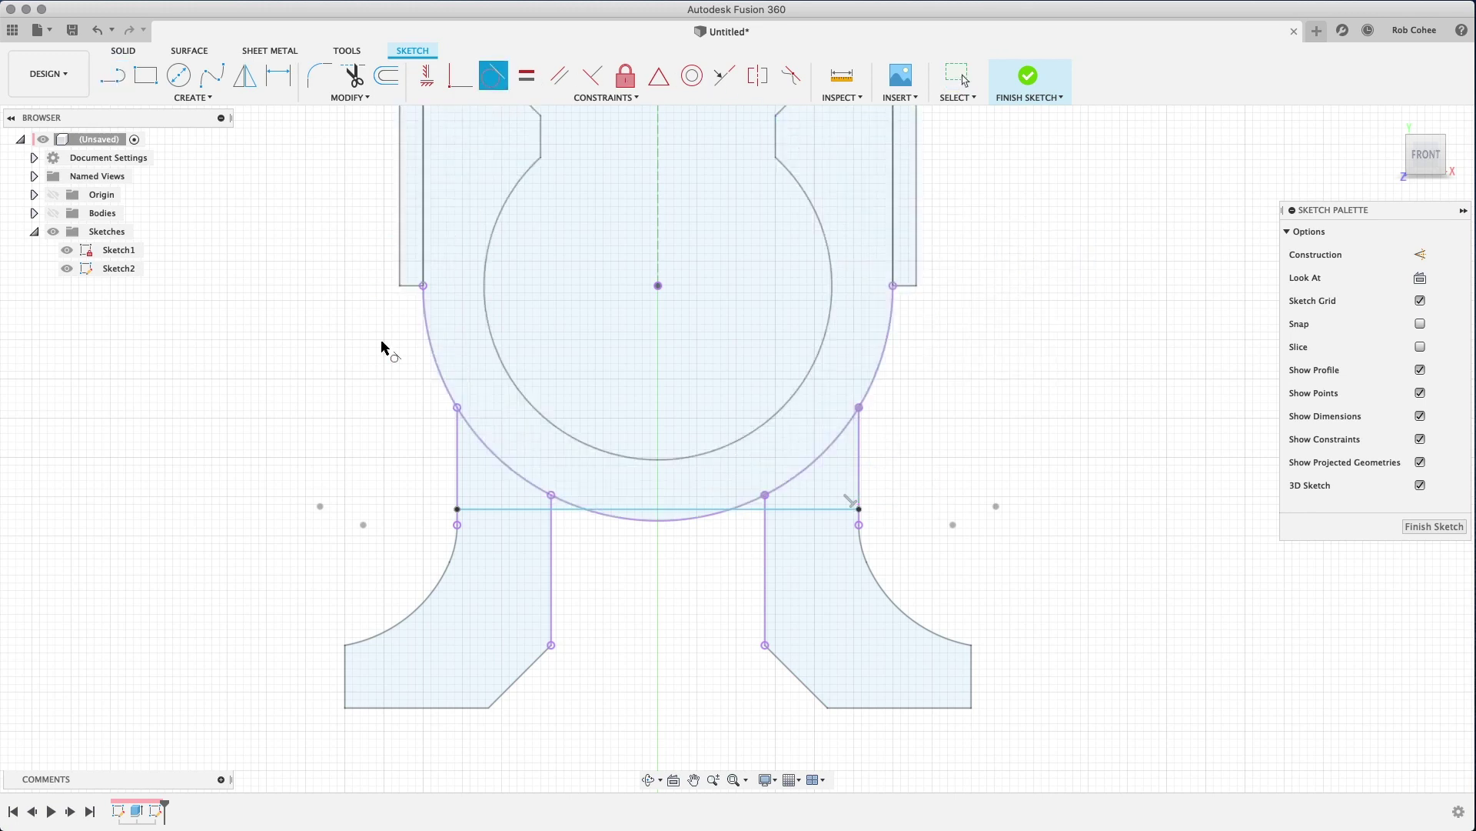
left_click(615, 509)
left_click(625, 517)
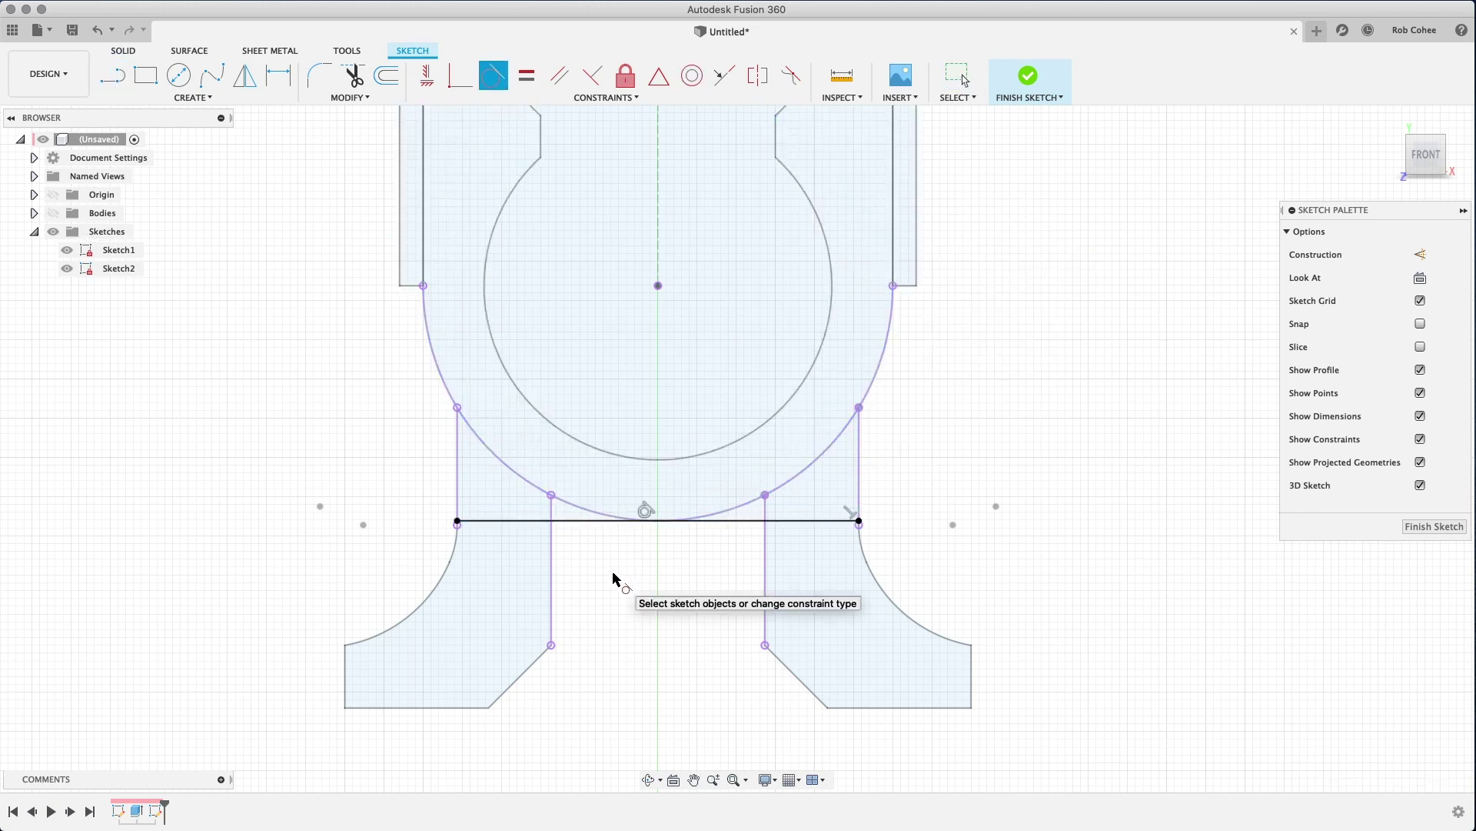
Step: Finish the sketch and switch the display back by hiding Sketch1 and showing the bodies
left_click(1028, 75)
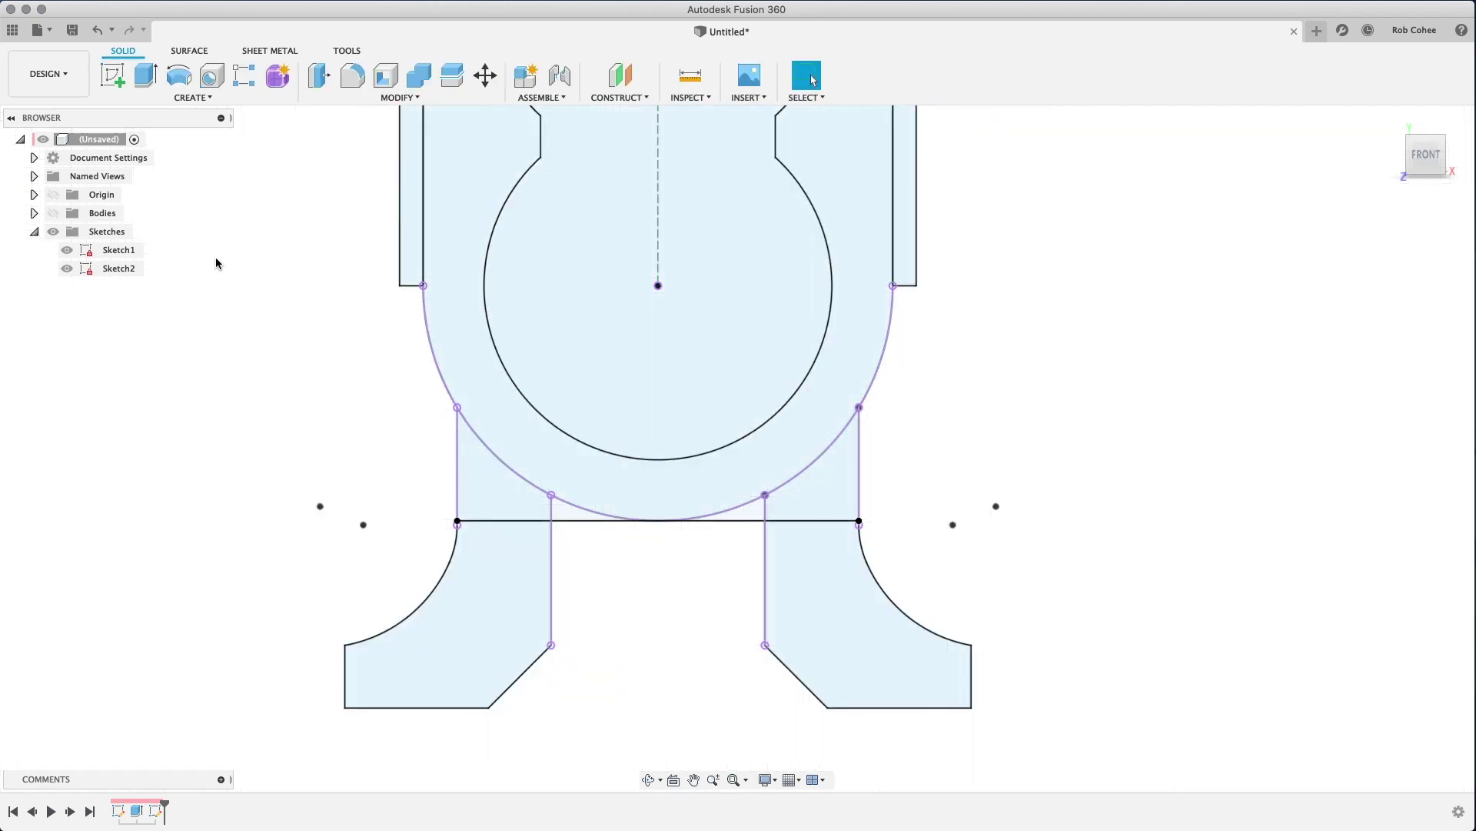
left_click(66, 252)
left_click(53, 213)
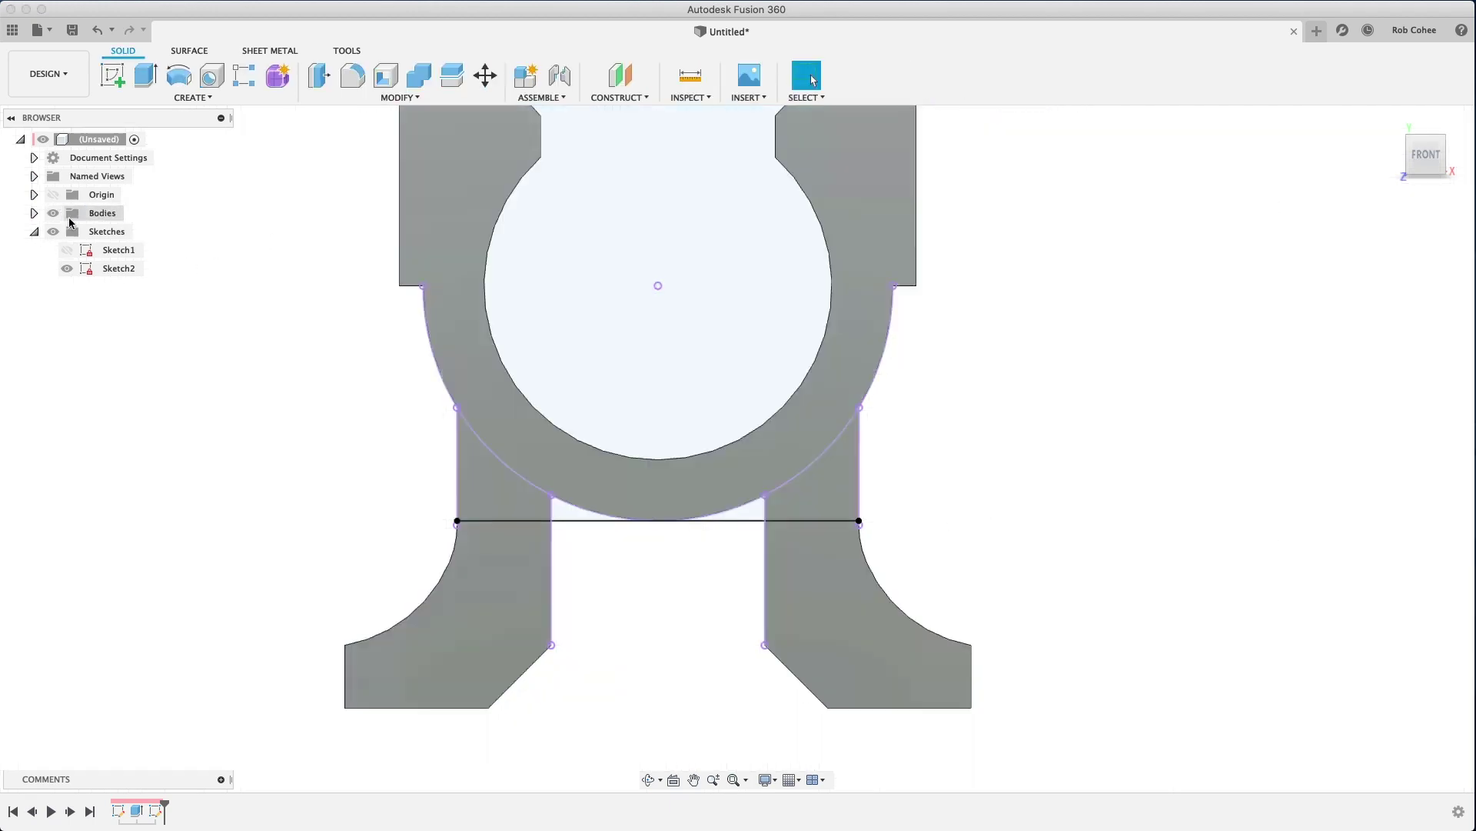
Step: Extrude the two triangular profiles at the tops of the legs by -2 mm as a cut
middle_click_drag(261, 329, 237, 346, "shift")
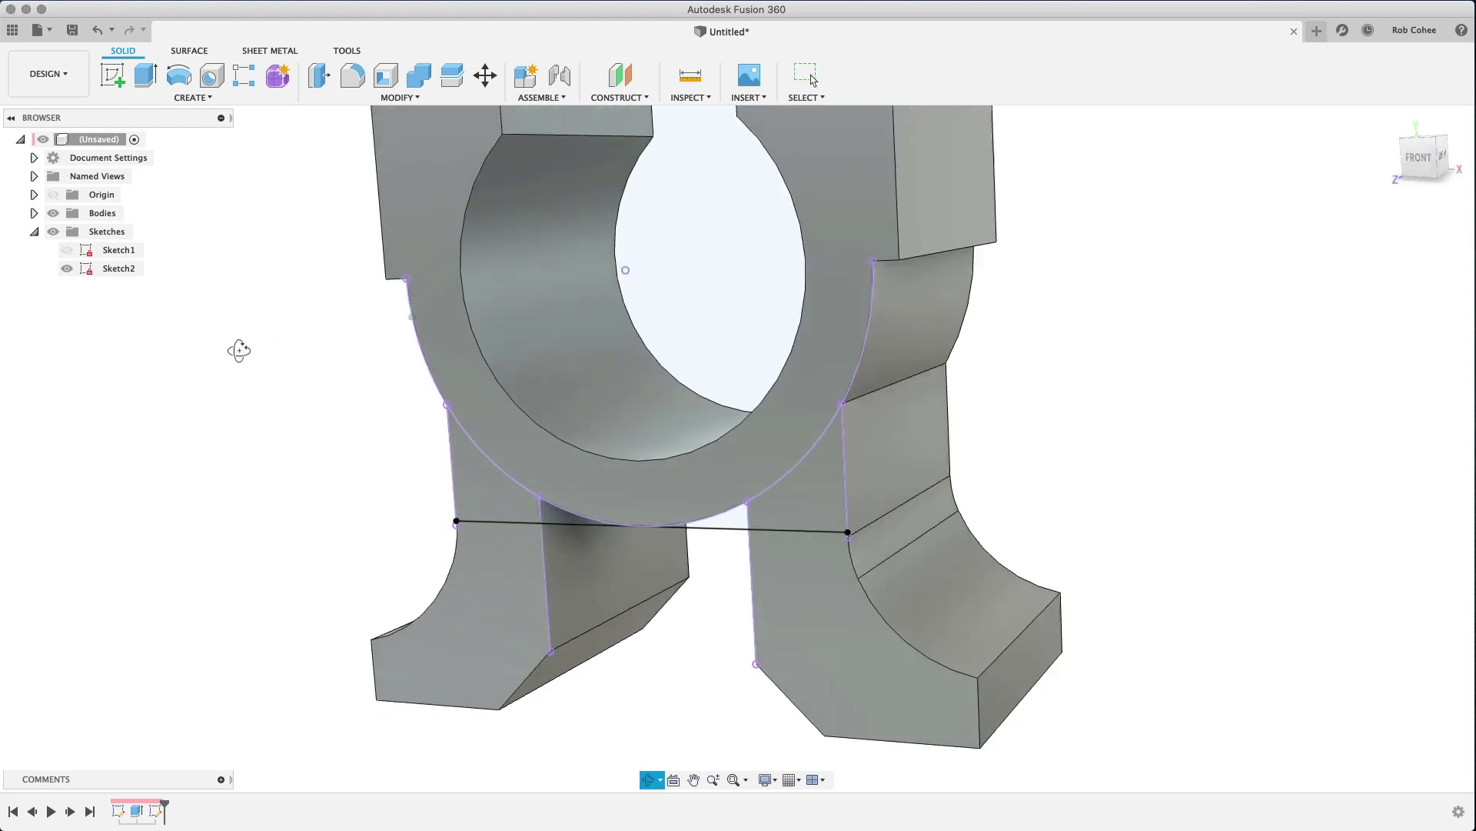
key("e")
left_click(492, 469)
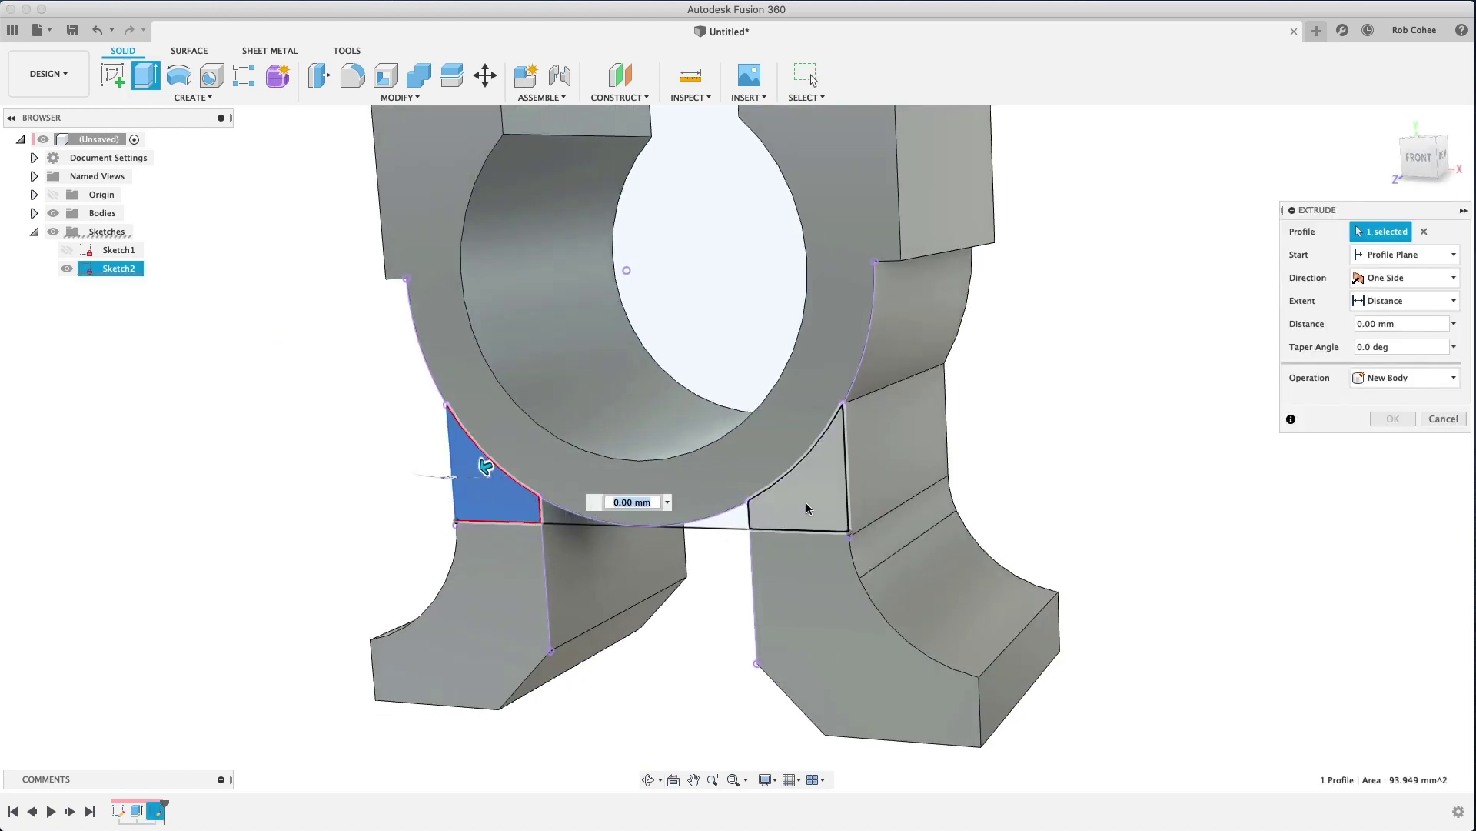
left_click(828, 499)
left_click_drag(769, 471, 810, 474)
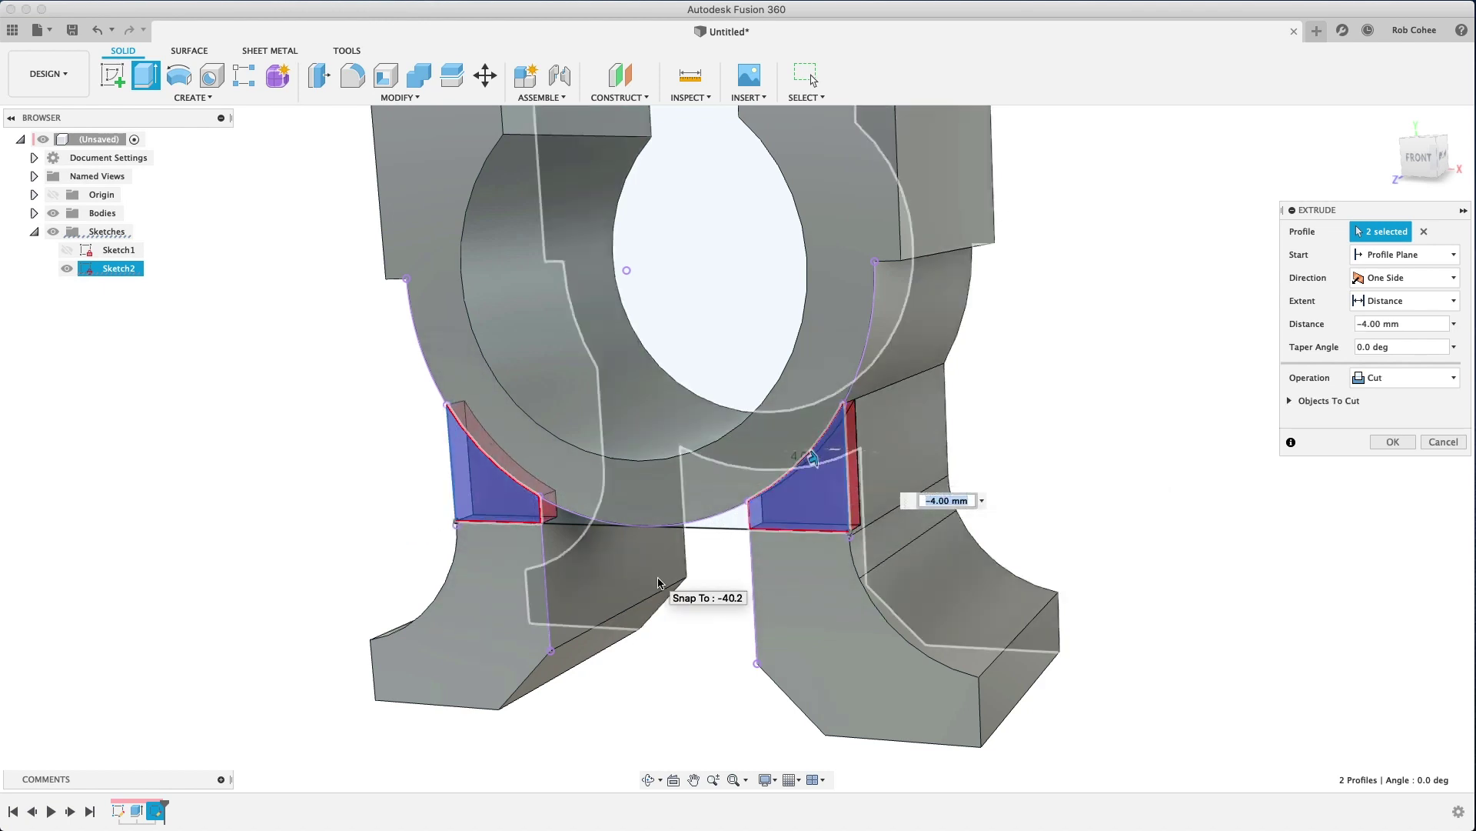
middle_click_drag(658, 582, 659, 613, "shift")
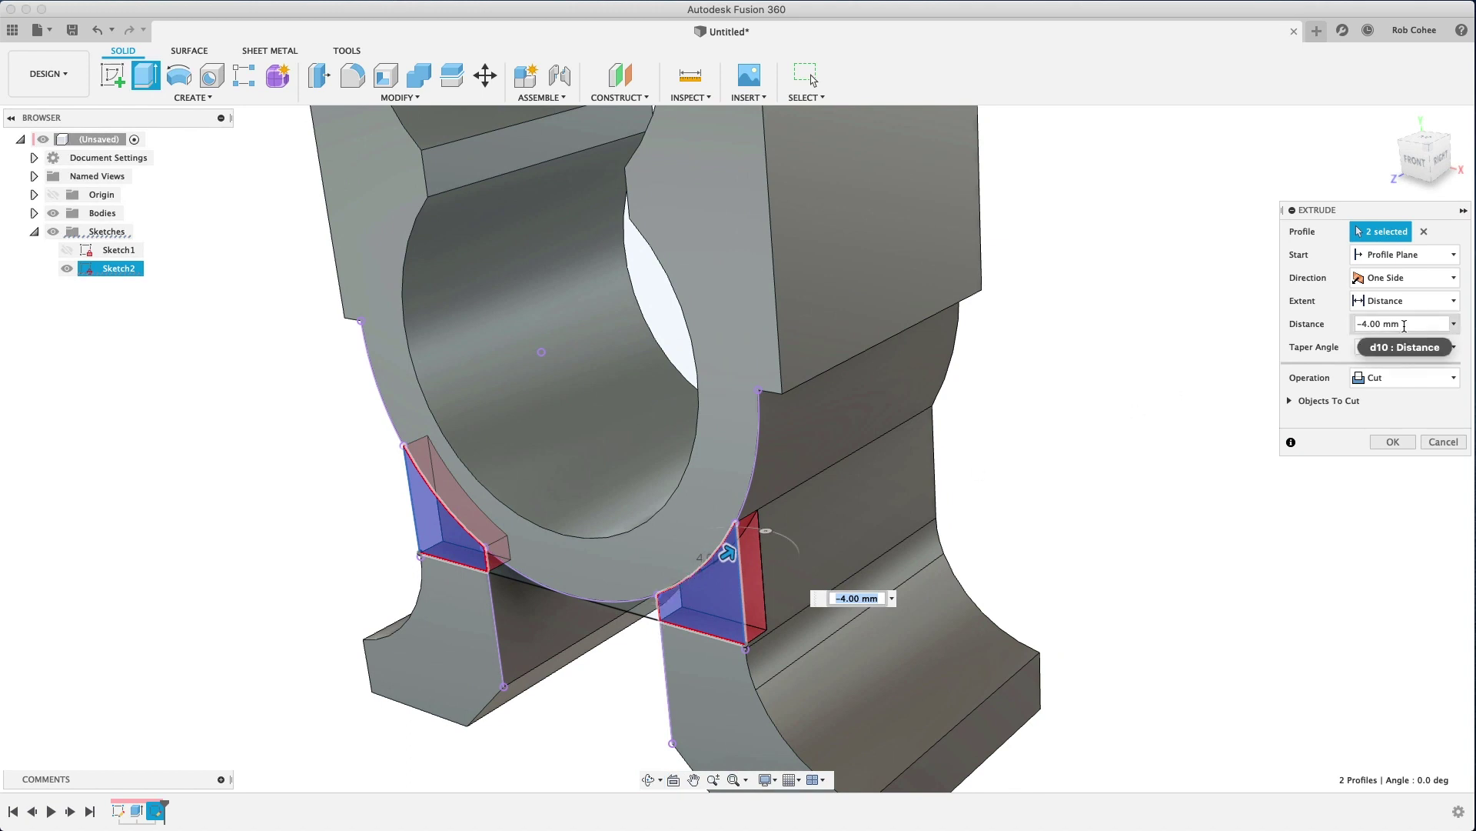
left_click(1404, 325)
type("-2")
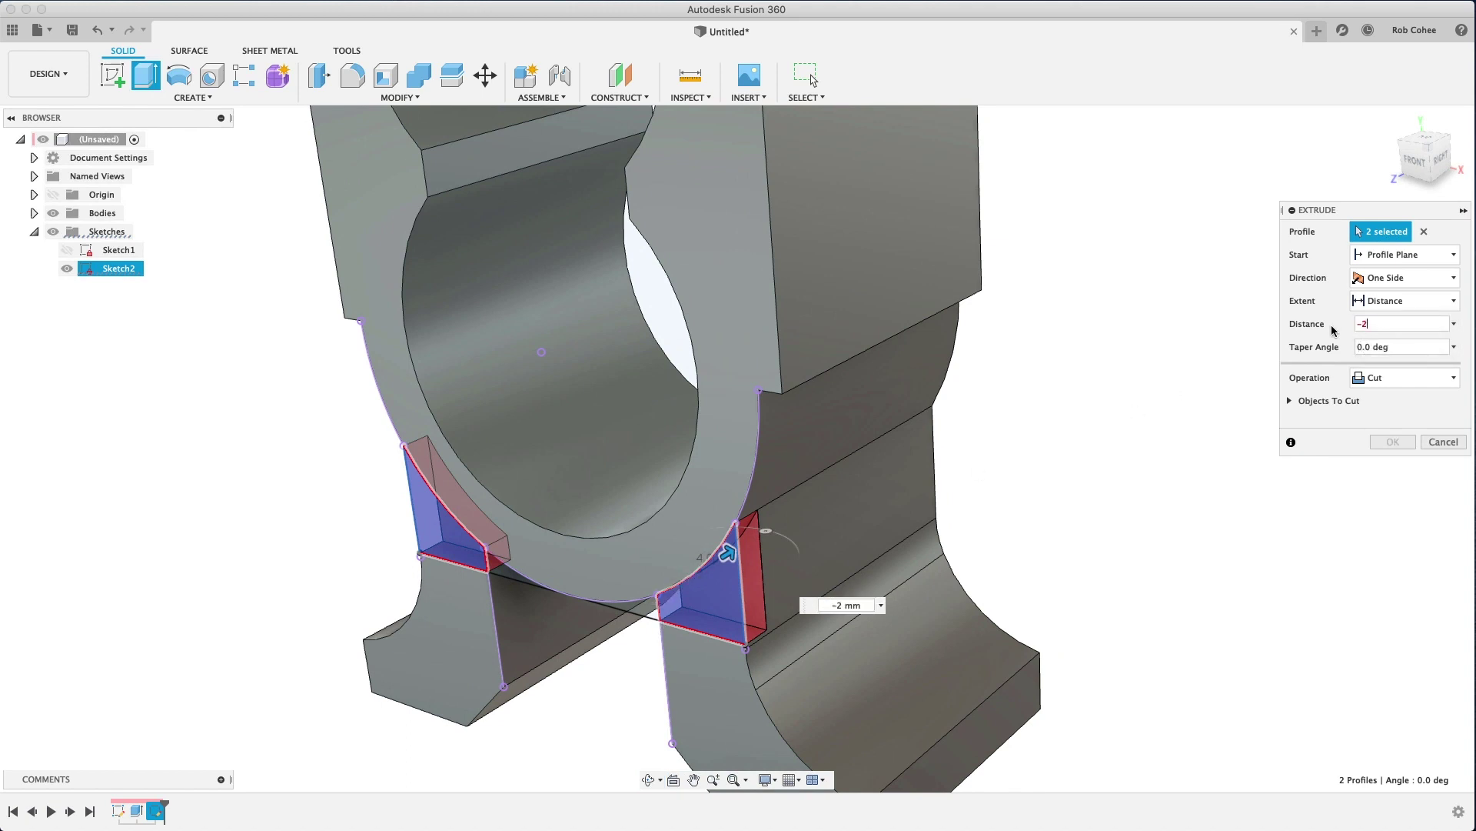
left_click(1395, 439)
Step: Add constant-radius fillets to the inner bottom edges of both leg recesses
middle_click_drag(1209, 517, 600, 560, "shift")
left_click(353, 77)
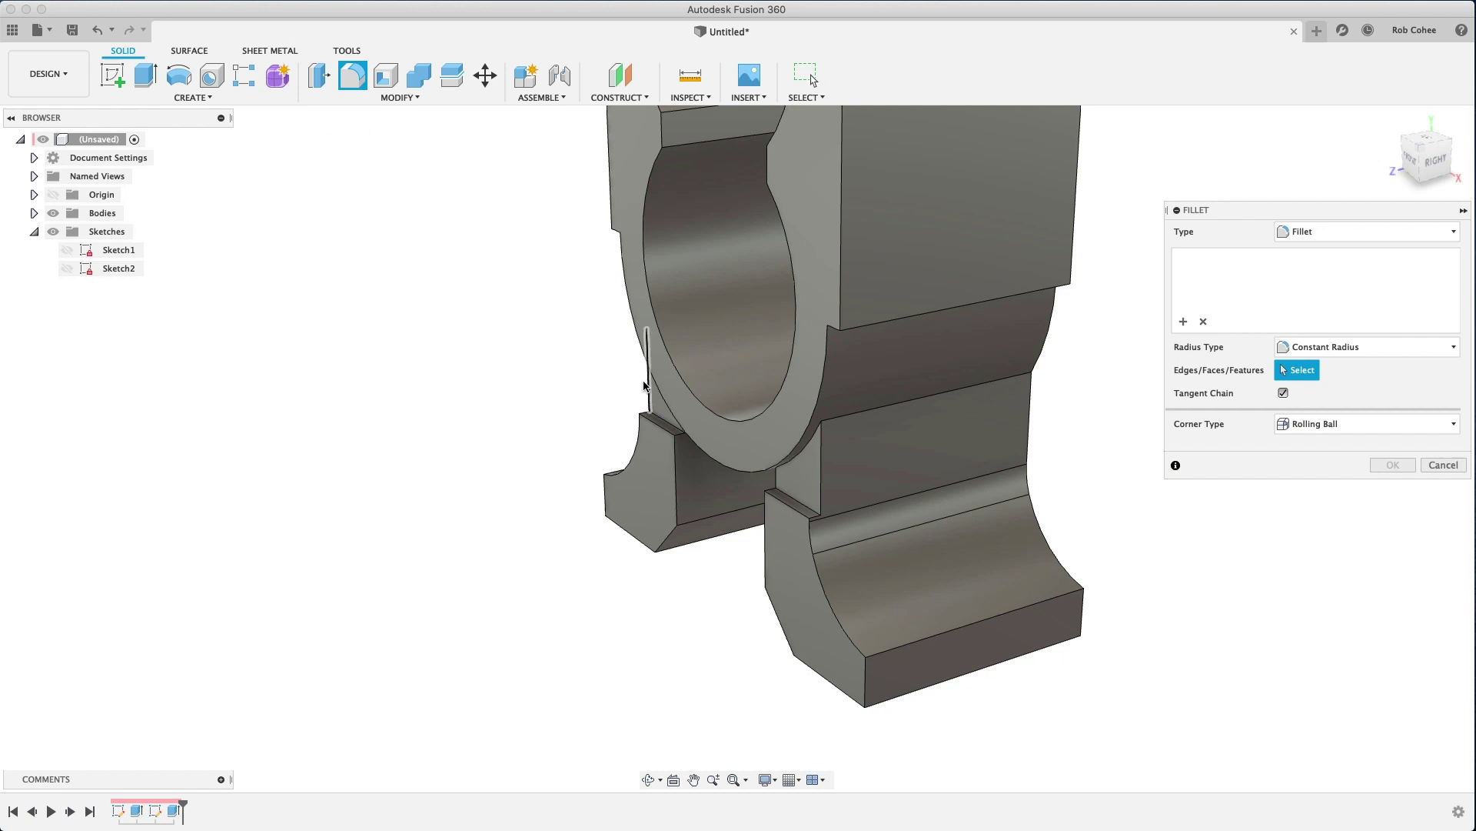
scroll(655, 449, "up", 3)
left_click(666, 406)
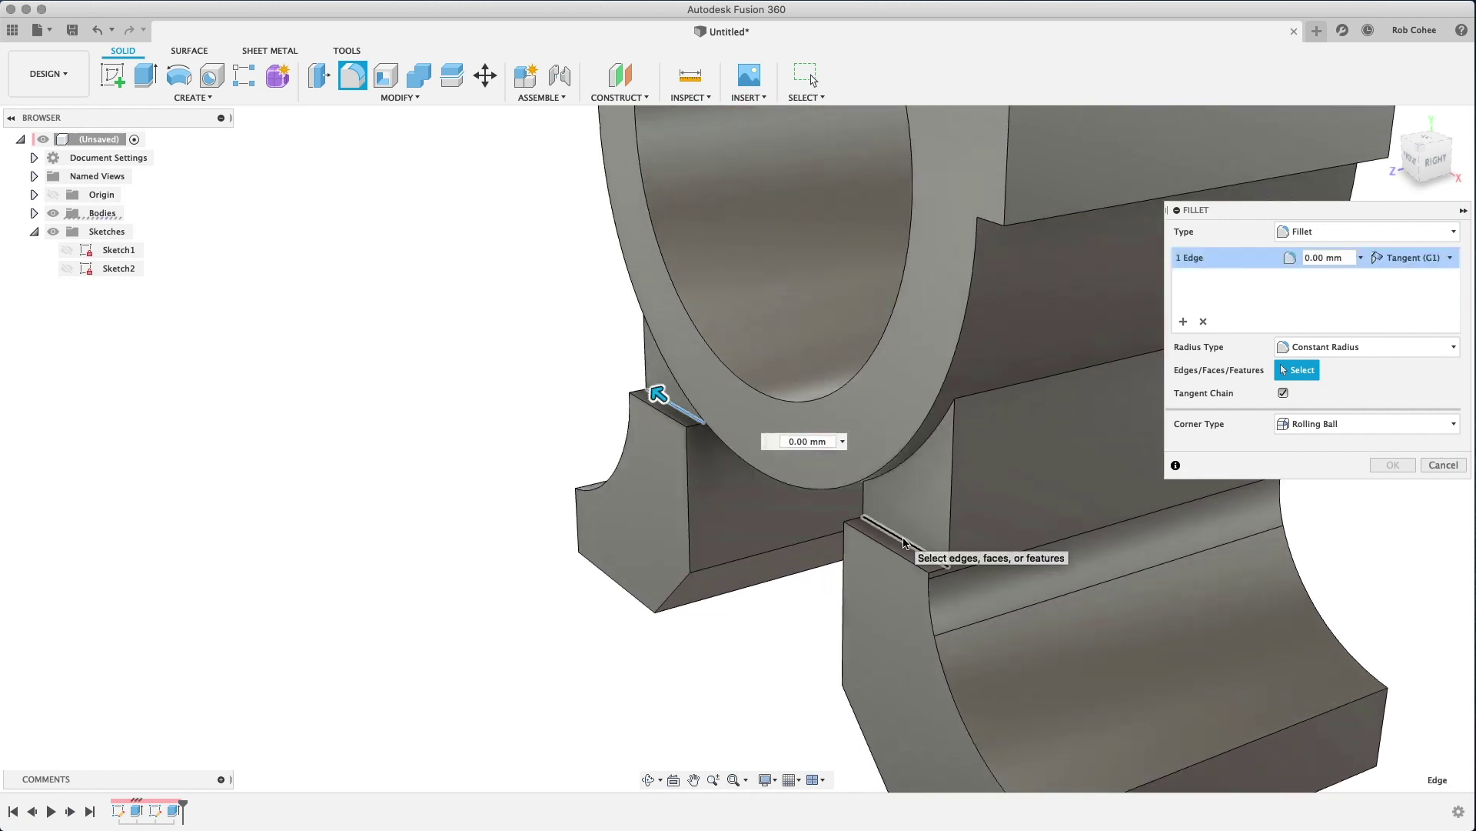
left_click(903, 540)
left_click_drag(895, 537, 889, 532)
left_click(1393, 467)
left_click(1394, 467)
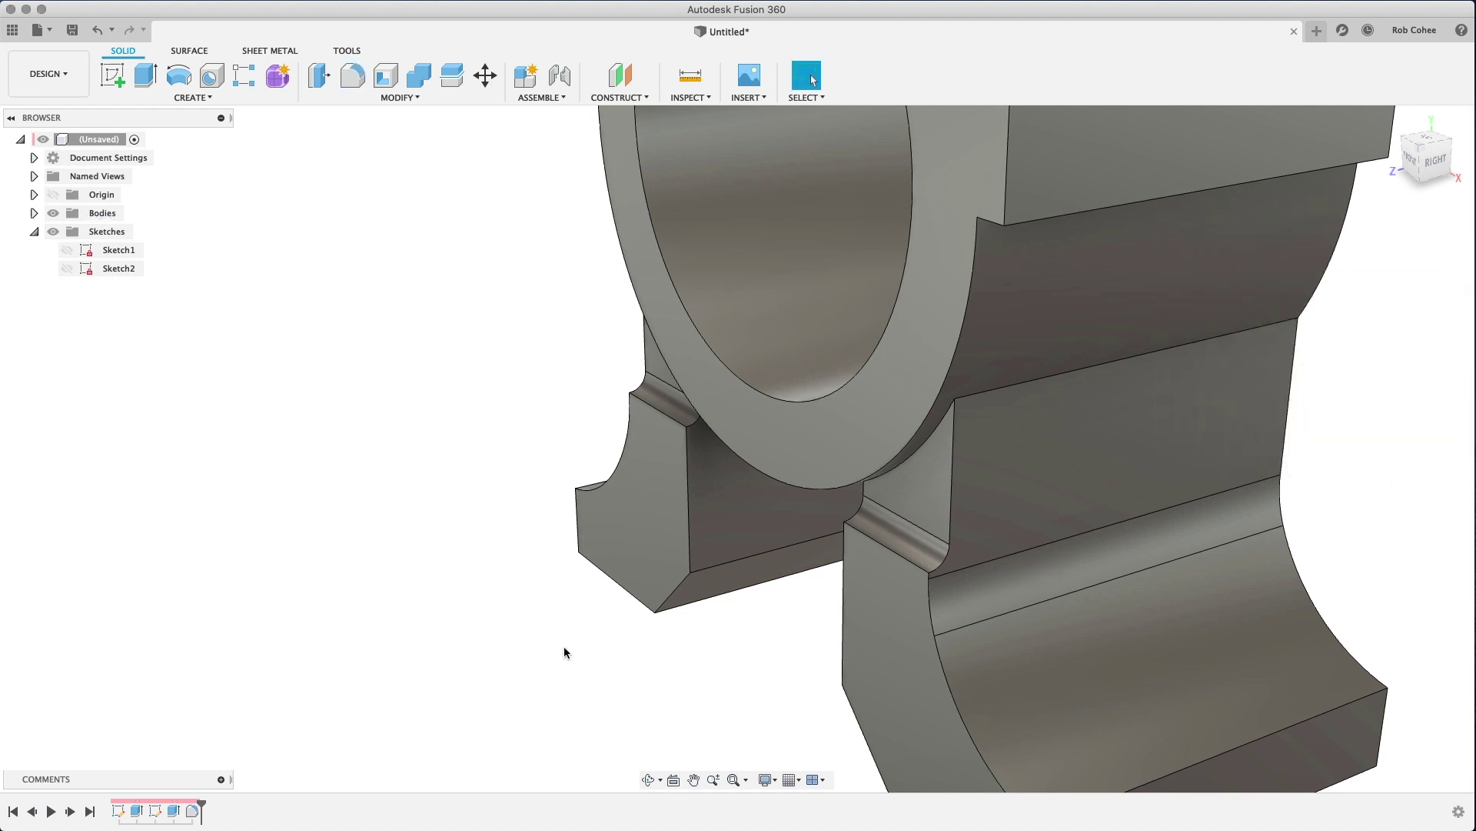
Step: Mirror the recess cut and its fillet as features to the back of the body, about the origin plane parallel to the front face
scroll(569, 648, "down", 5)
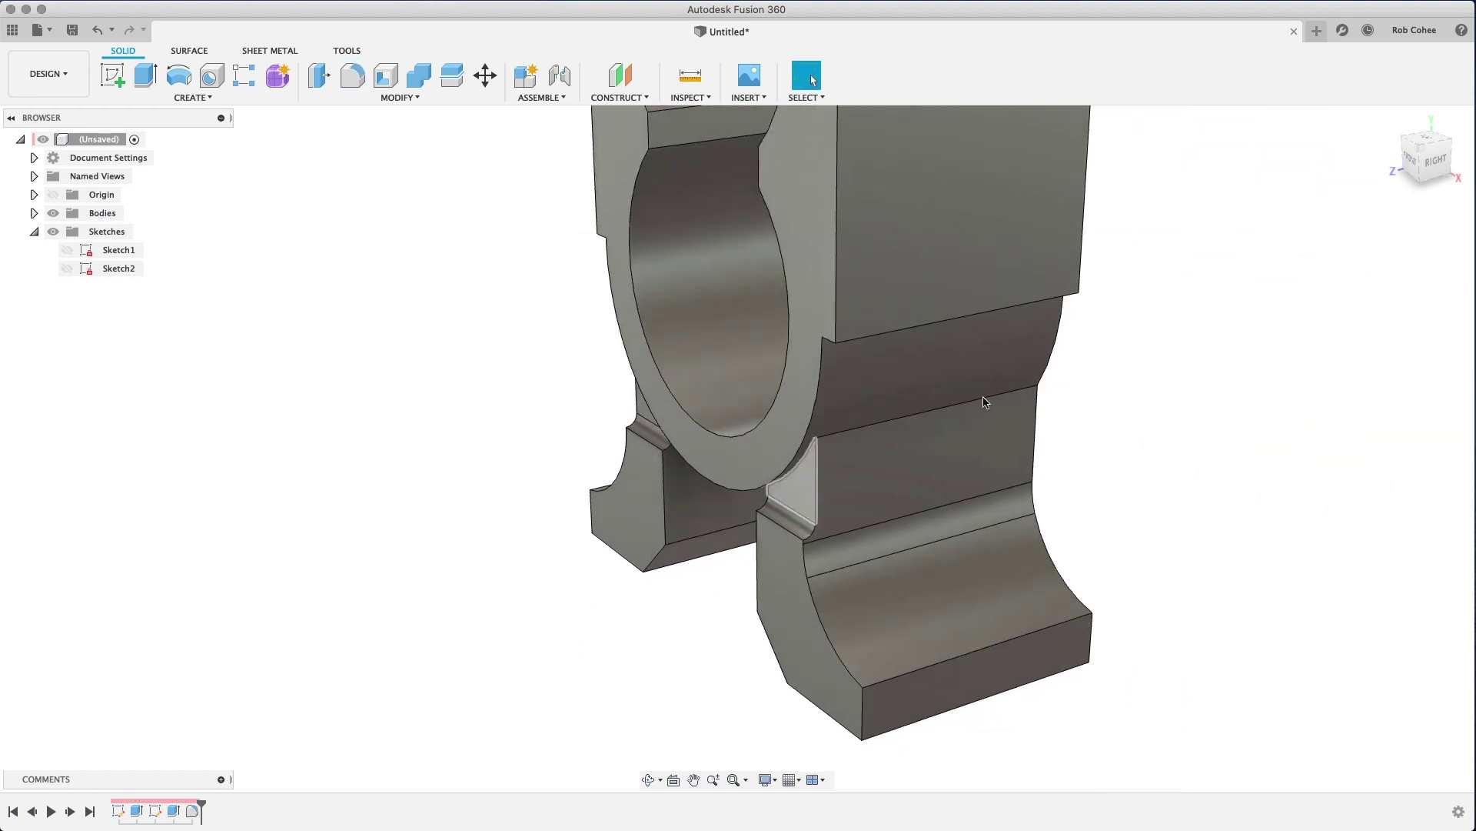
left_click(1388, 119)
key("s")
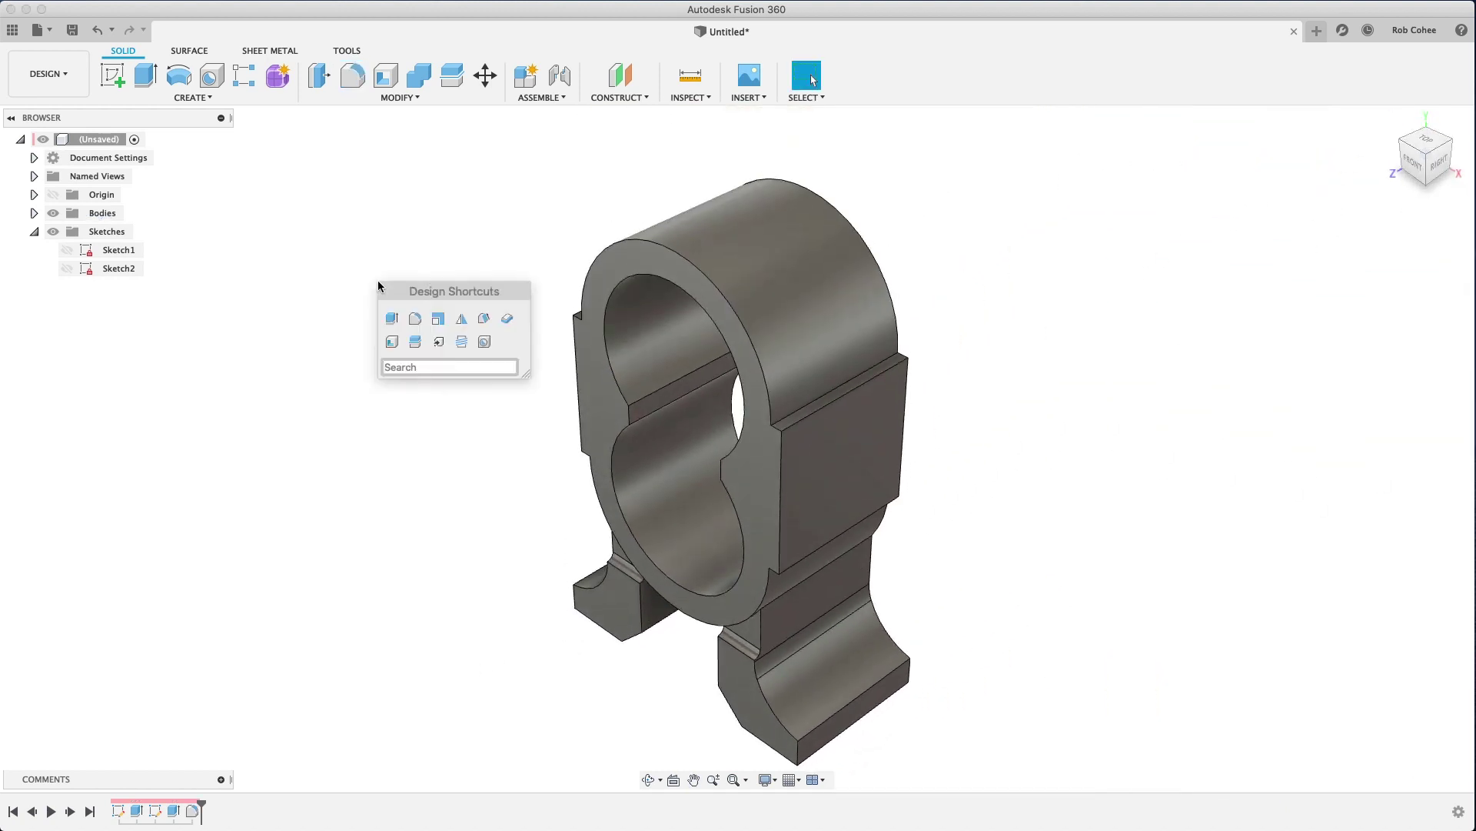
left_click(462, 319)
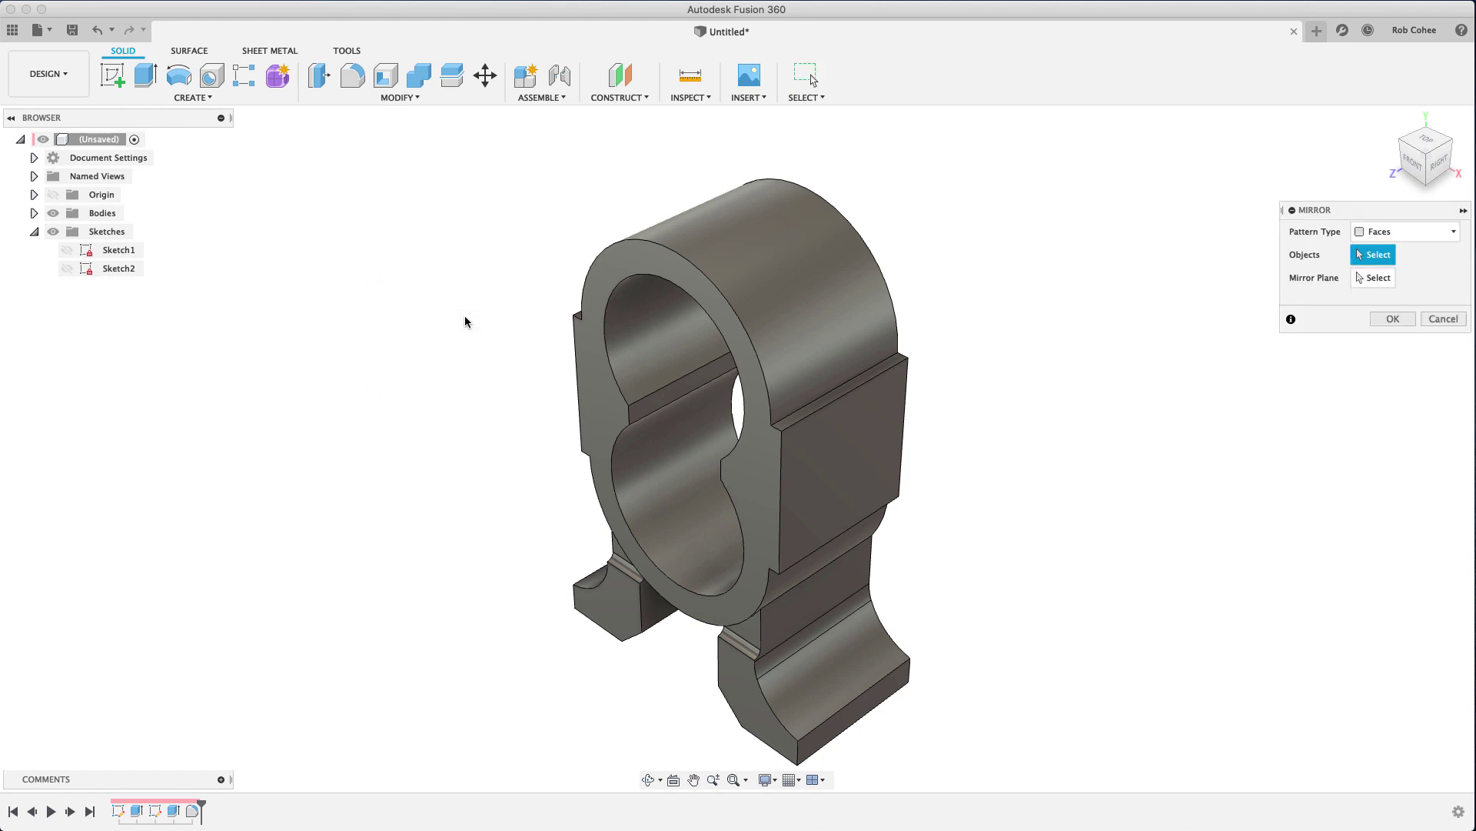
left_click(1405, 231)
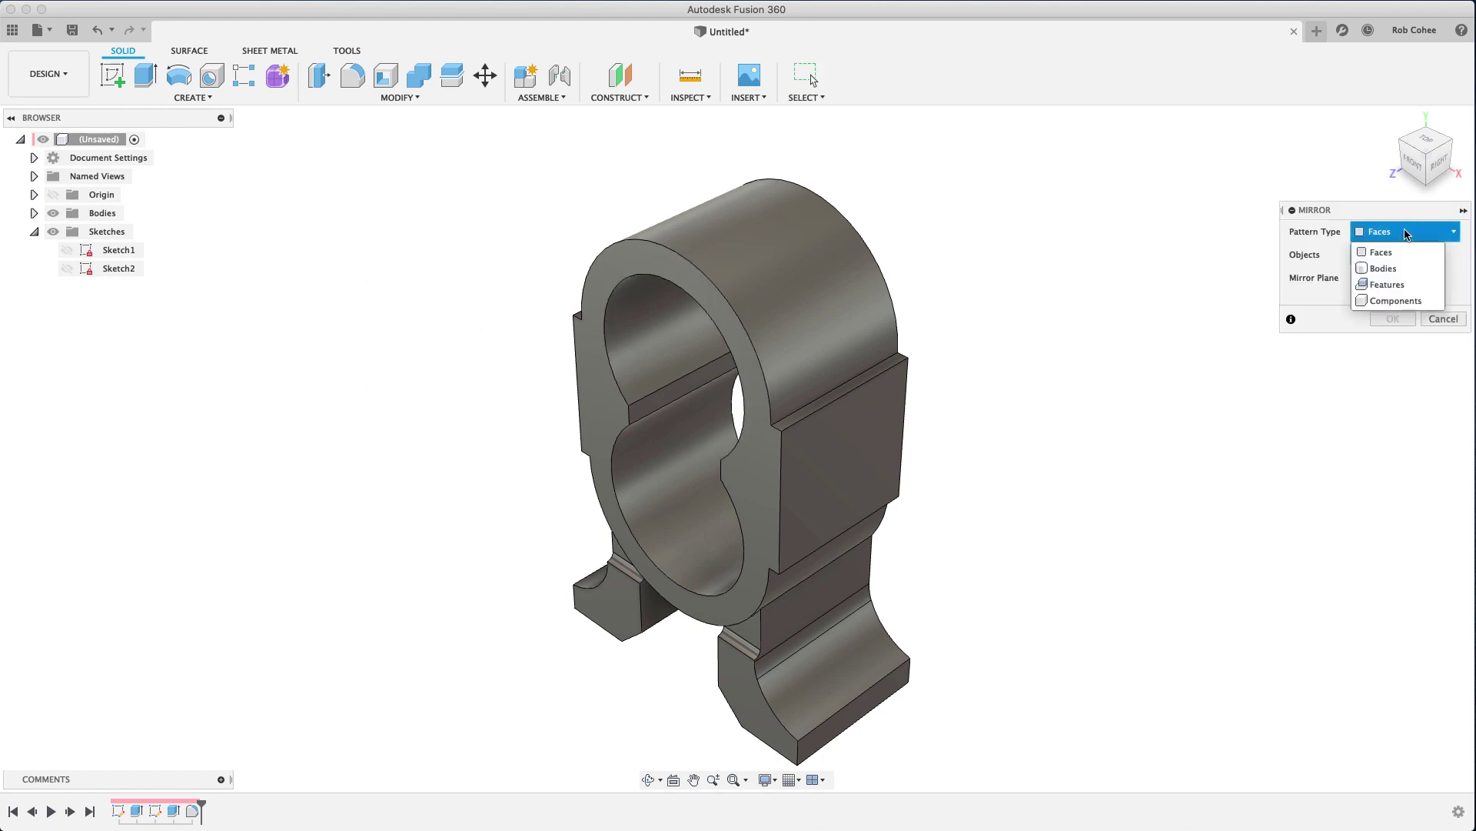
left_click(1388, 285)
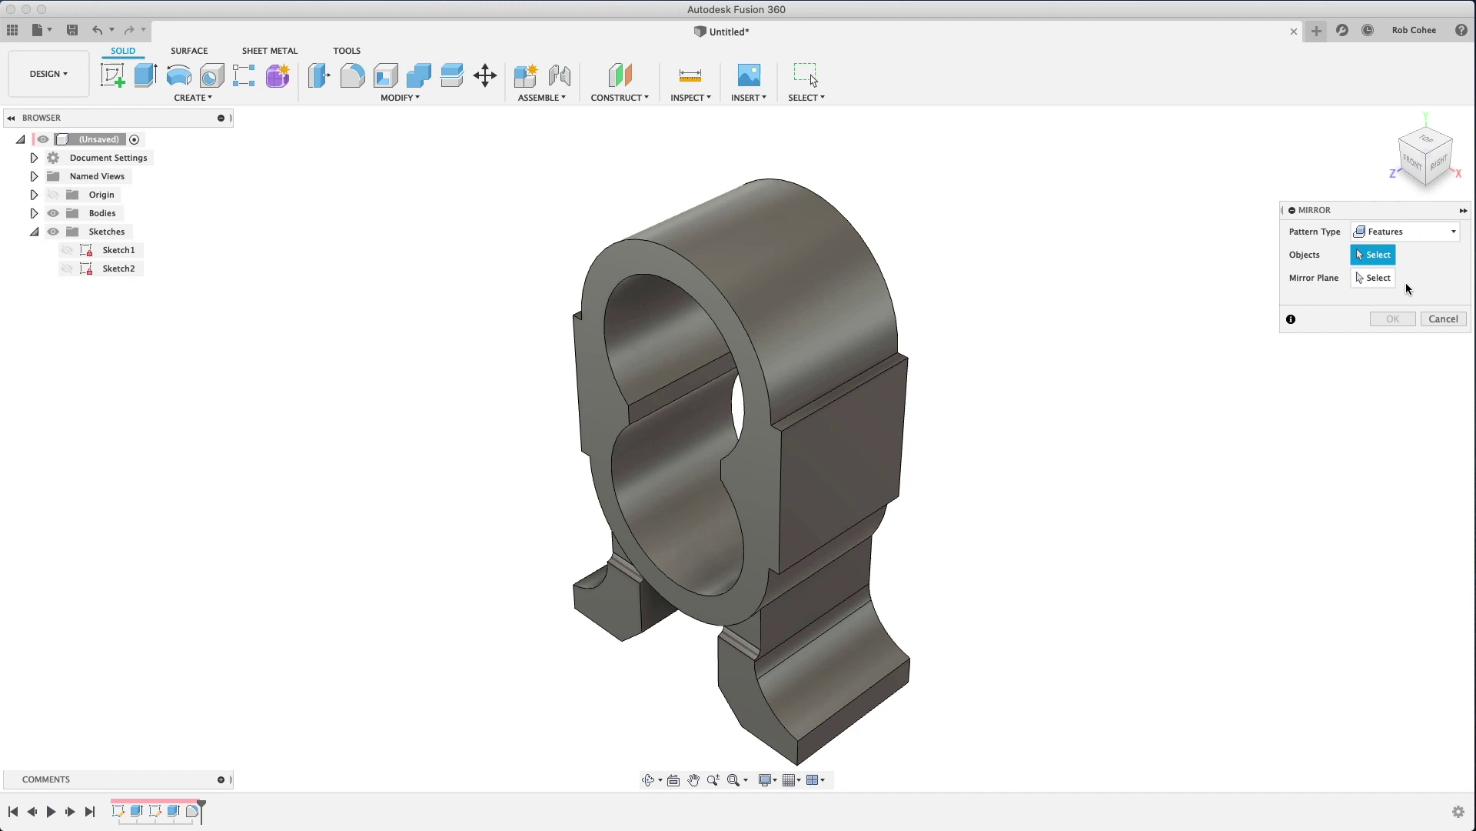
left_click(175, 811)
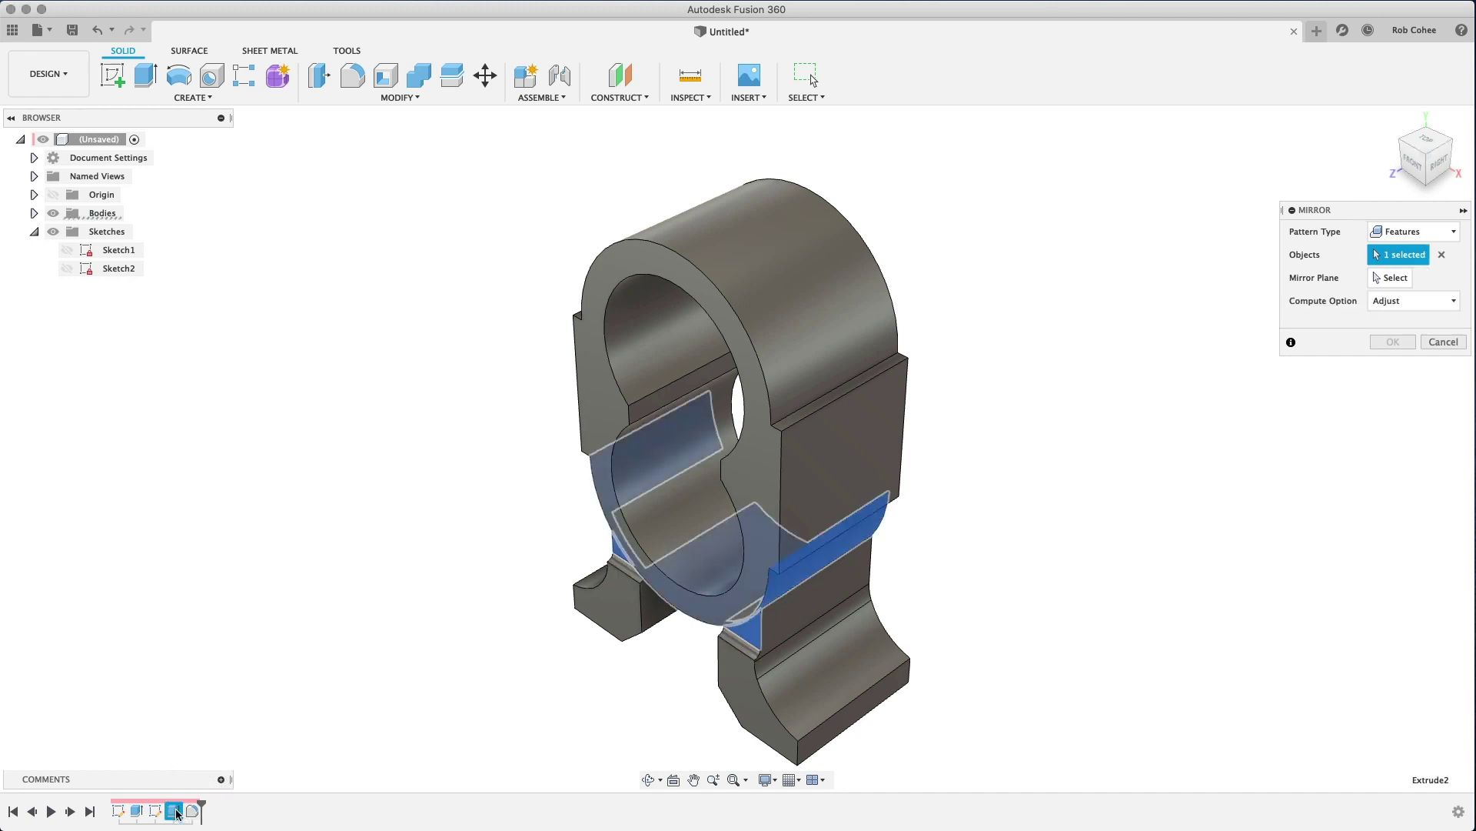
left_click(192, 811)
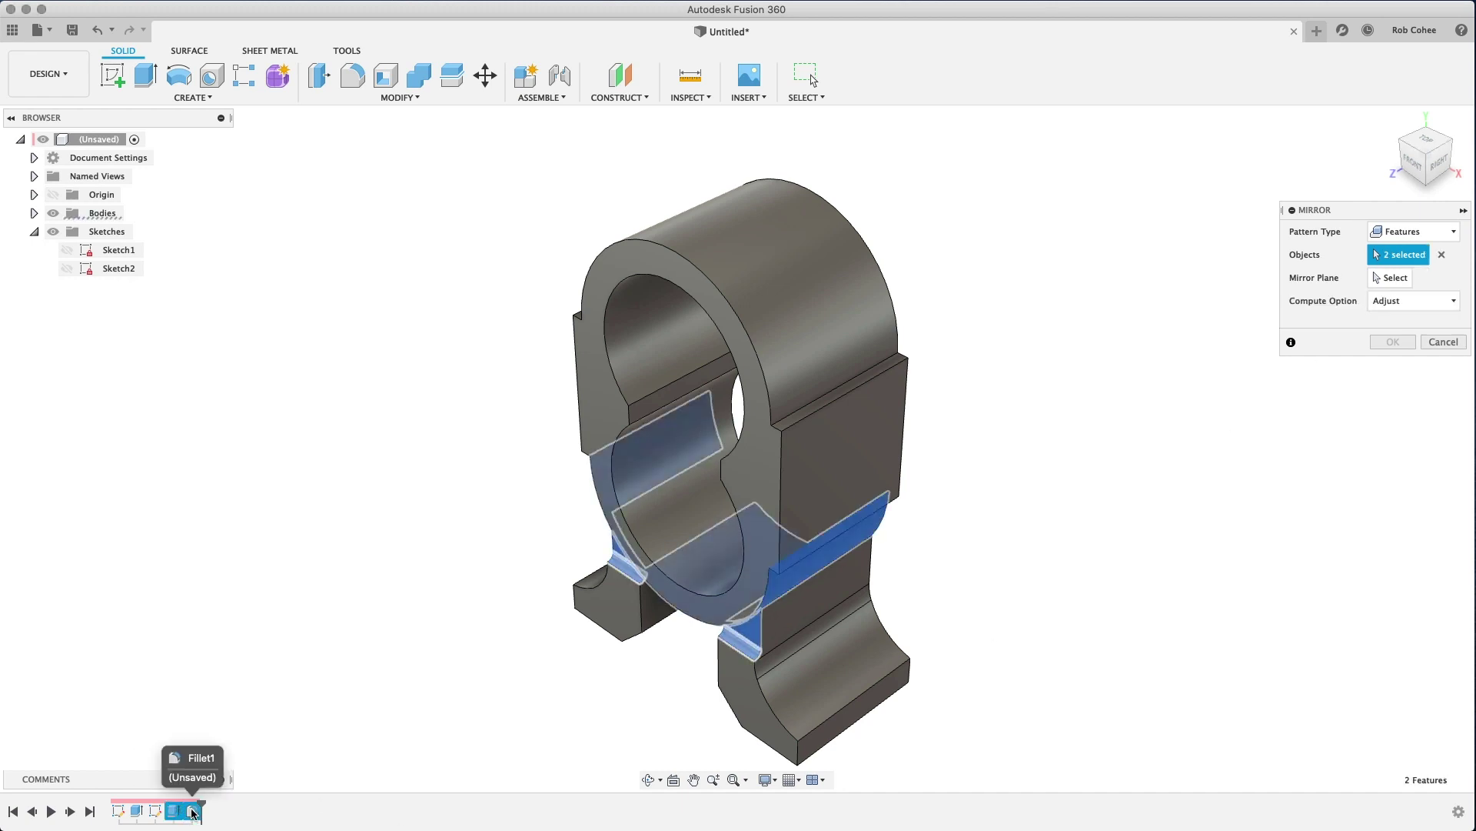
left_click(1385, 282)
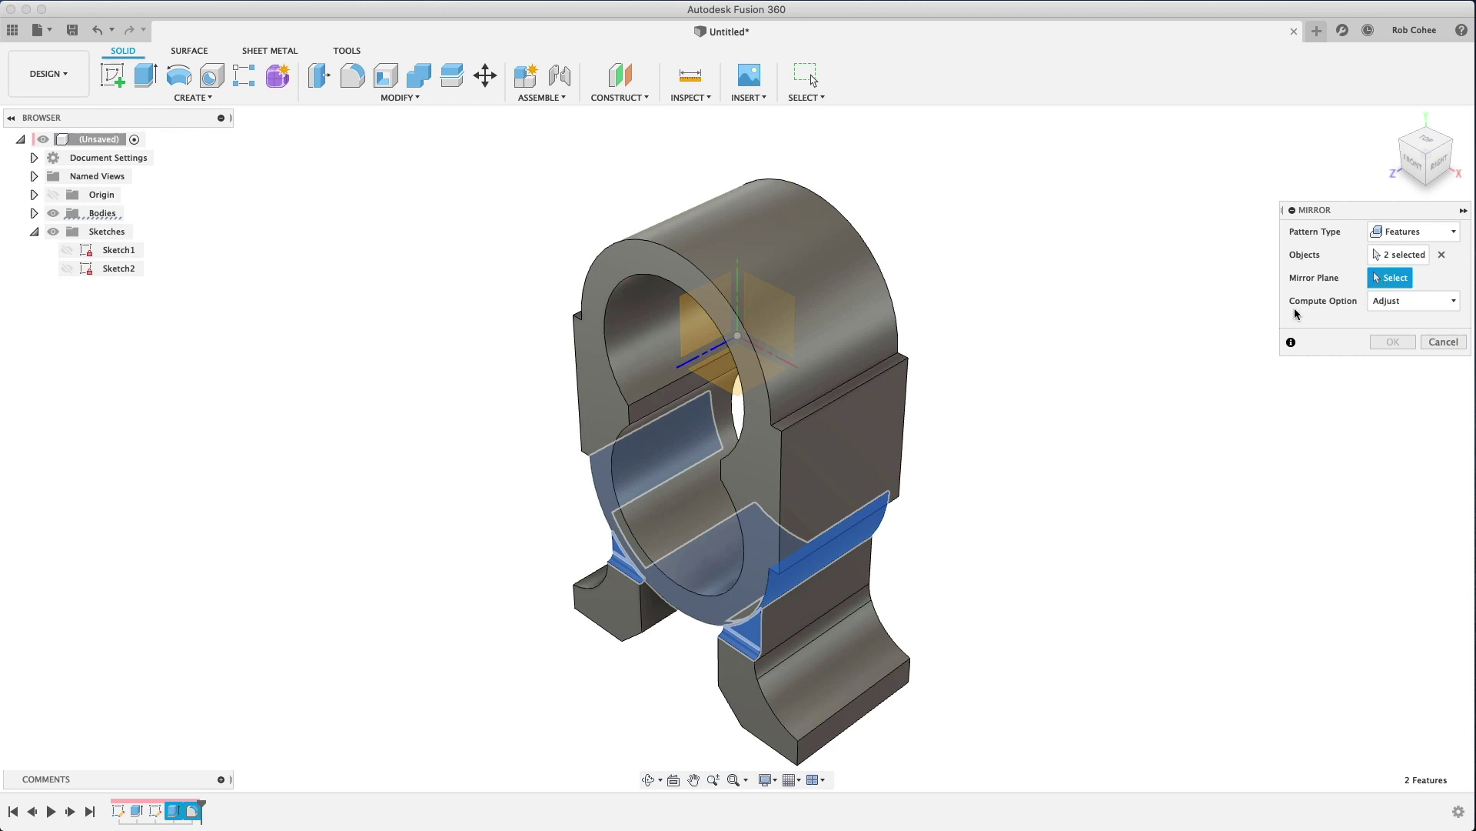
middle_click_drag(1013, 411, 823, 333, "shift")
left_click(778, 294)
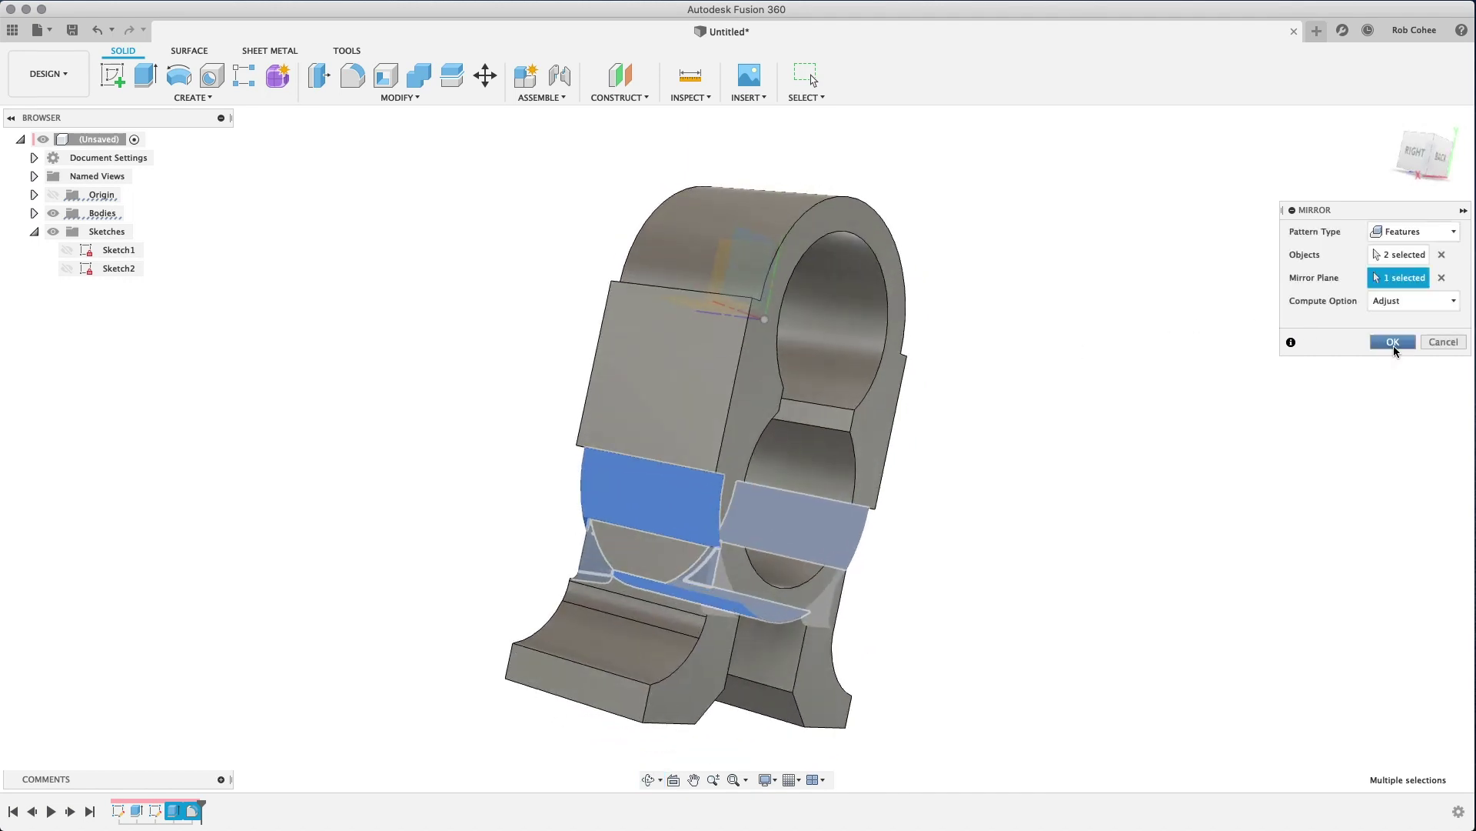
left_click(1392, 342)
middle_click_drag(1177, 425, 1131, 441, "shift")
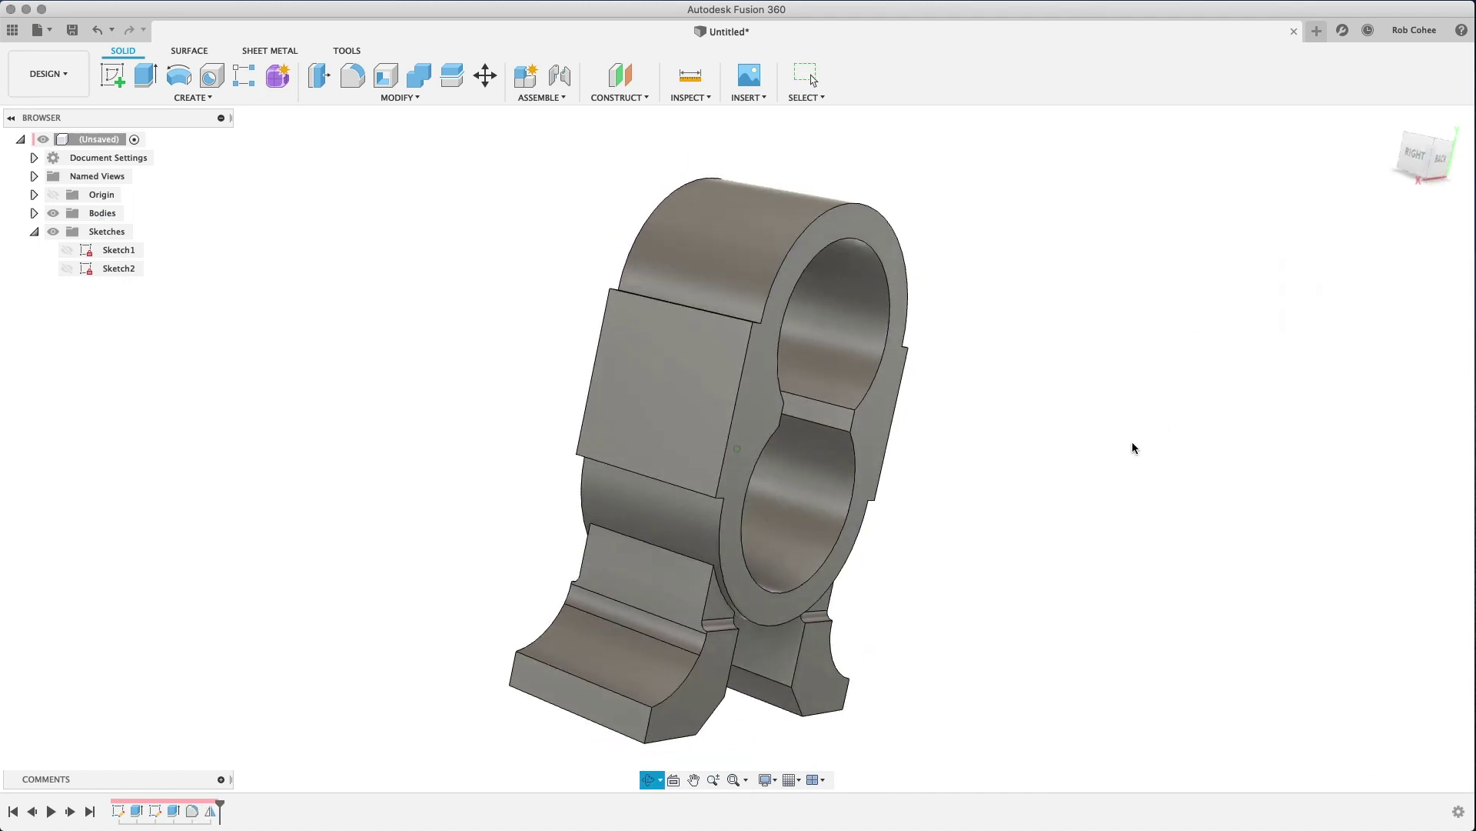
Step: Create an offset plane from the XZ origin plane down to the corner vertex just below the right leg's recess, at -68.645 mm
key("Escape")
left_click(1398, 117)
scroll(1238, 378, "up", 3)
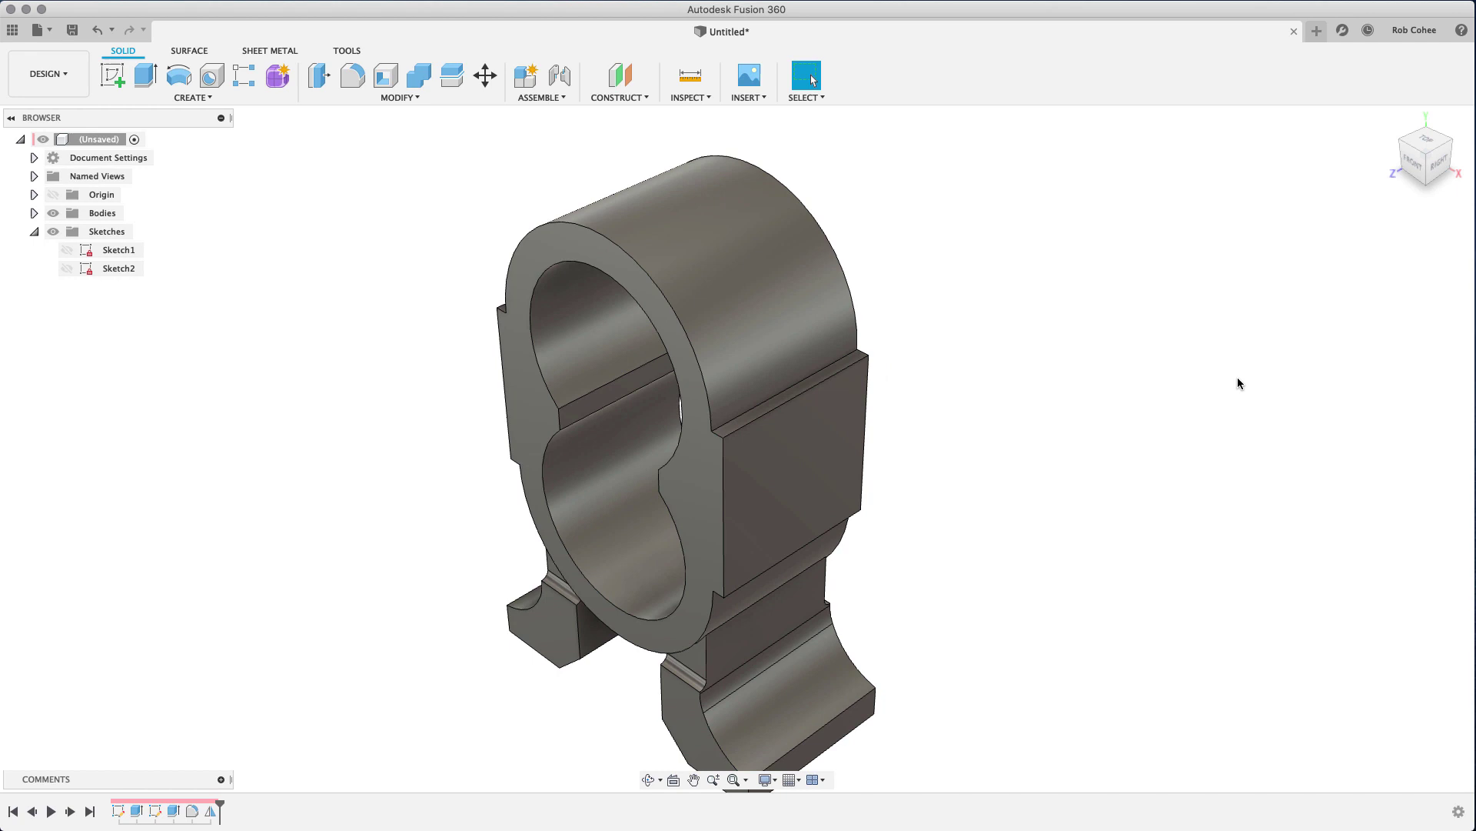
scroll(1230, 209, "down", 1)
middle_click_drag(1091, 404, 1173, 231)
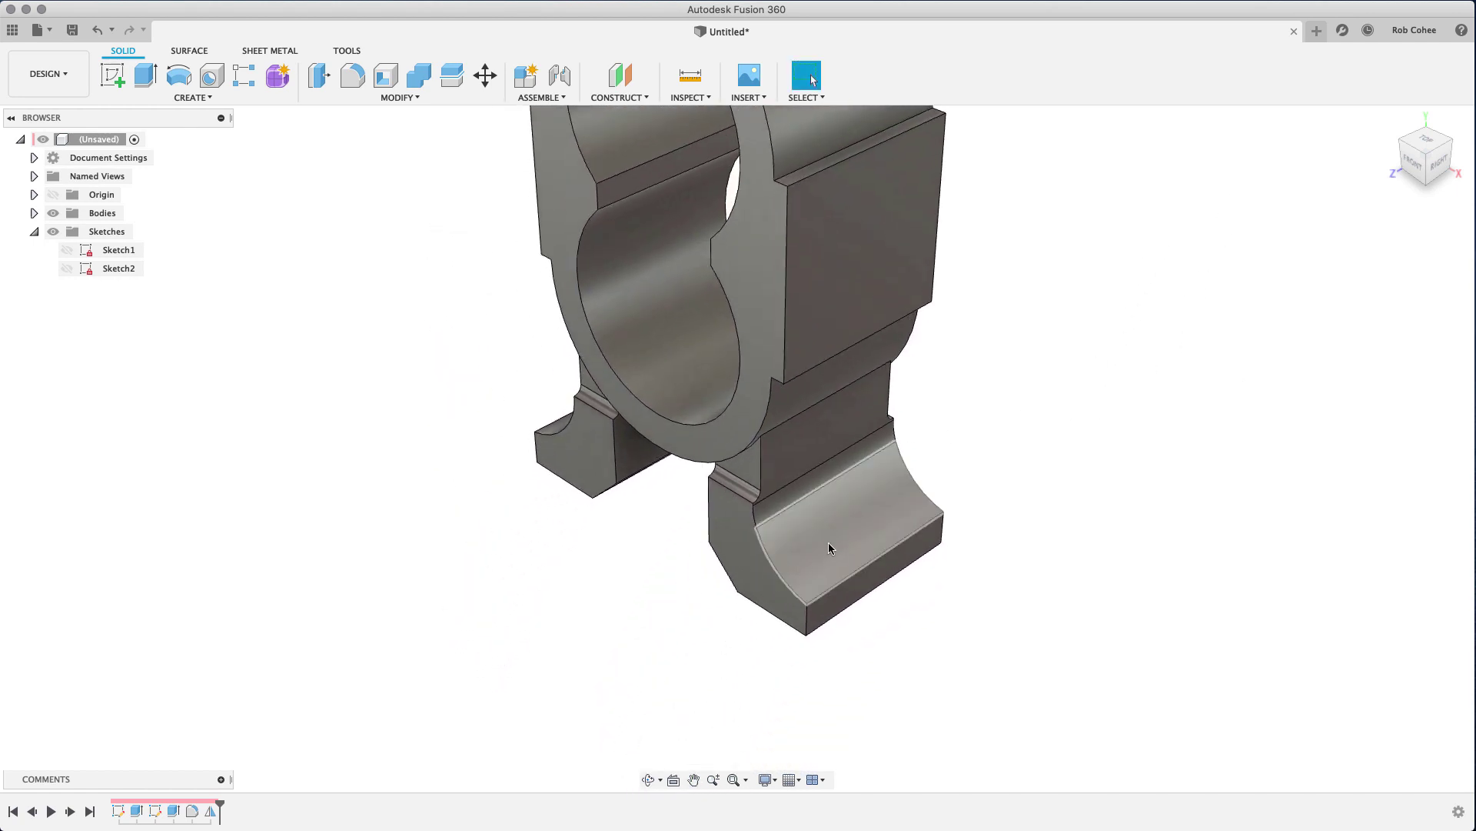
left_click(623, 97)
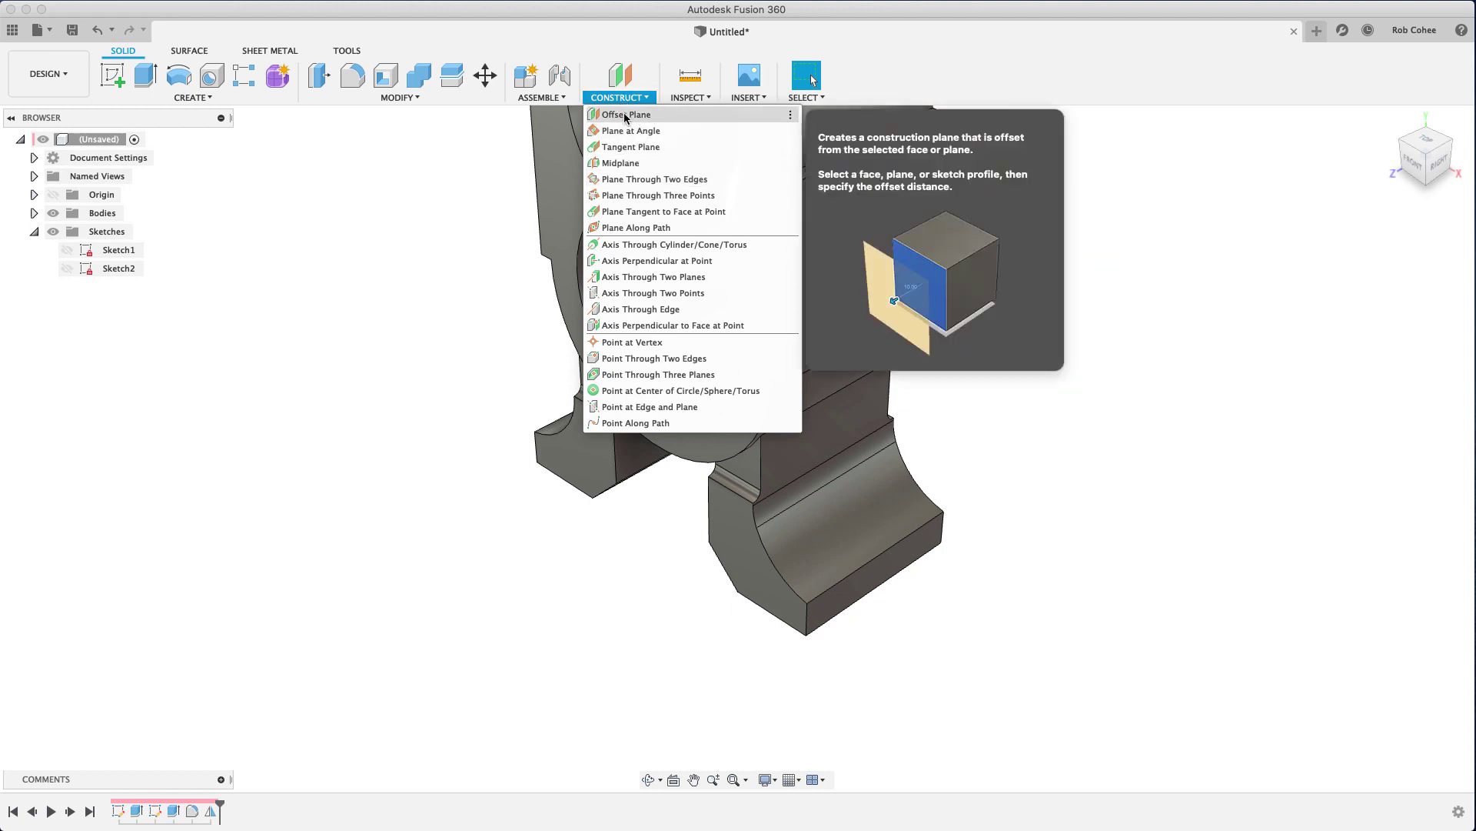
left_click(625, 115)
left_click(709, 127)
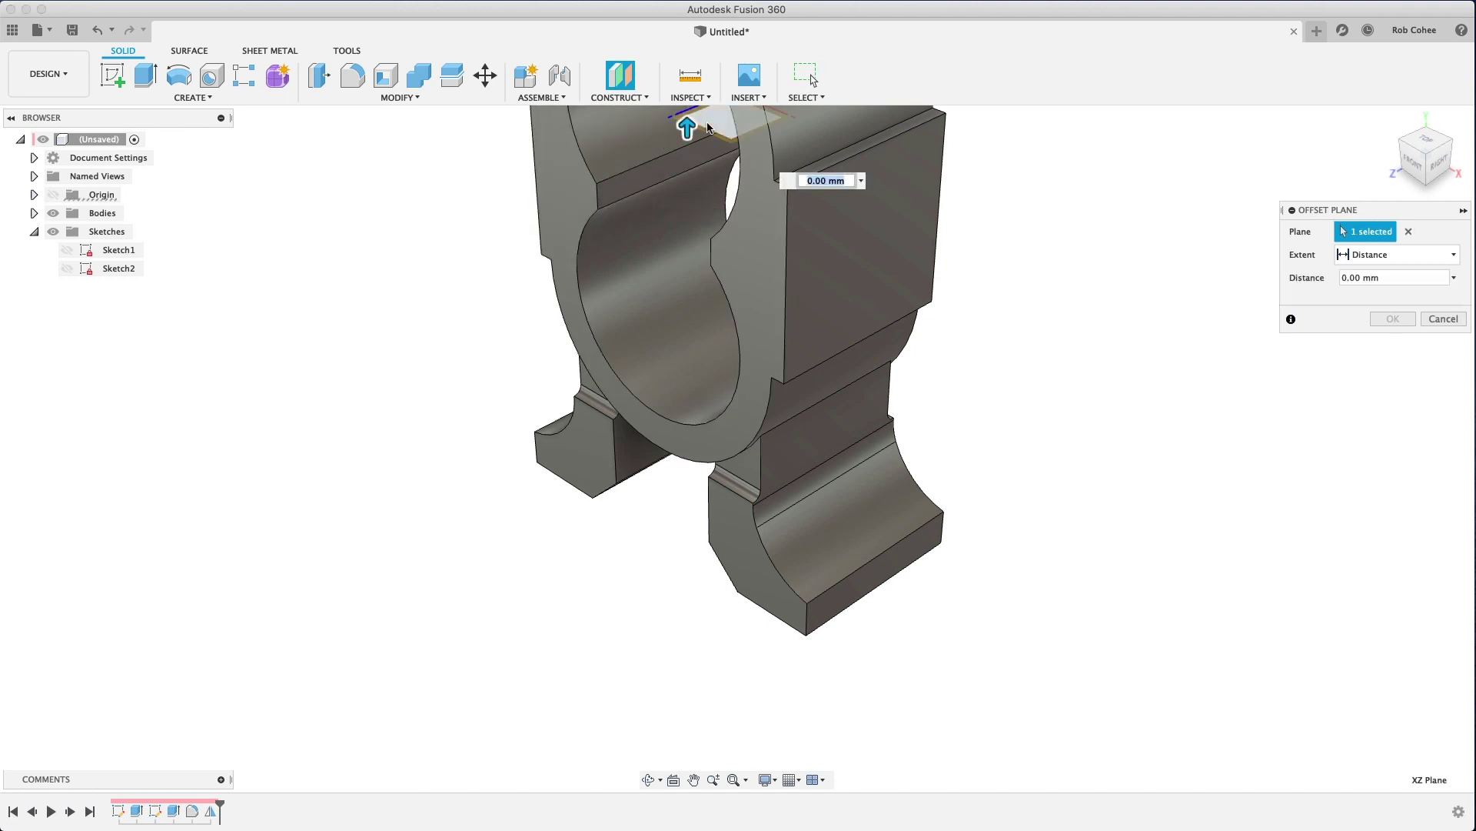
scroll(753, 513, "up", 2)
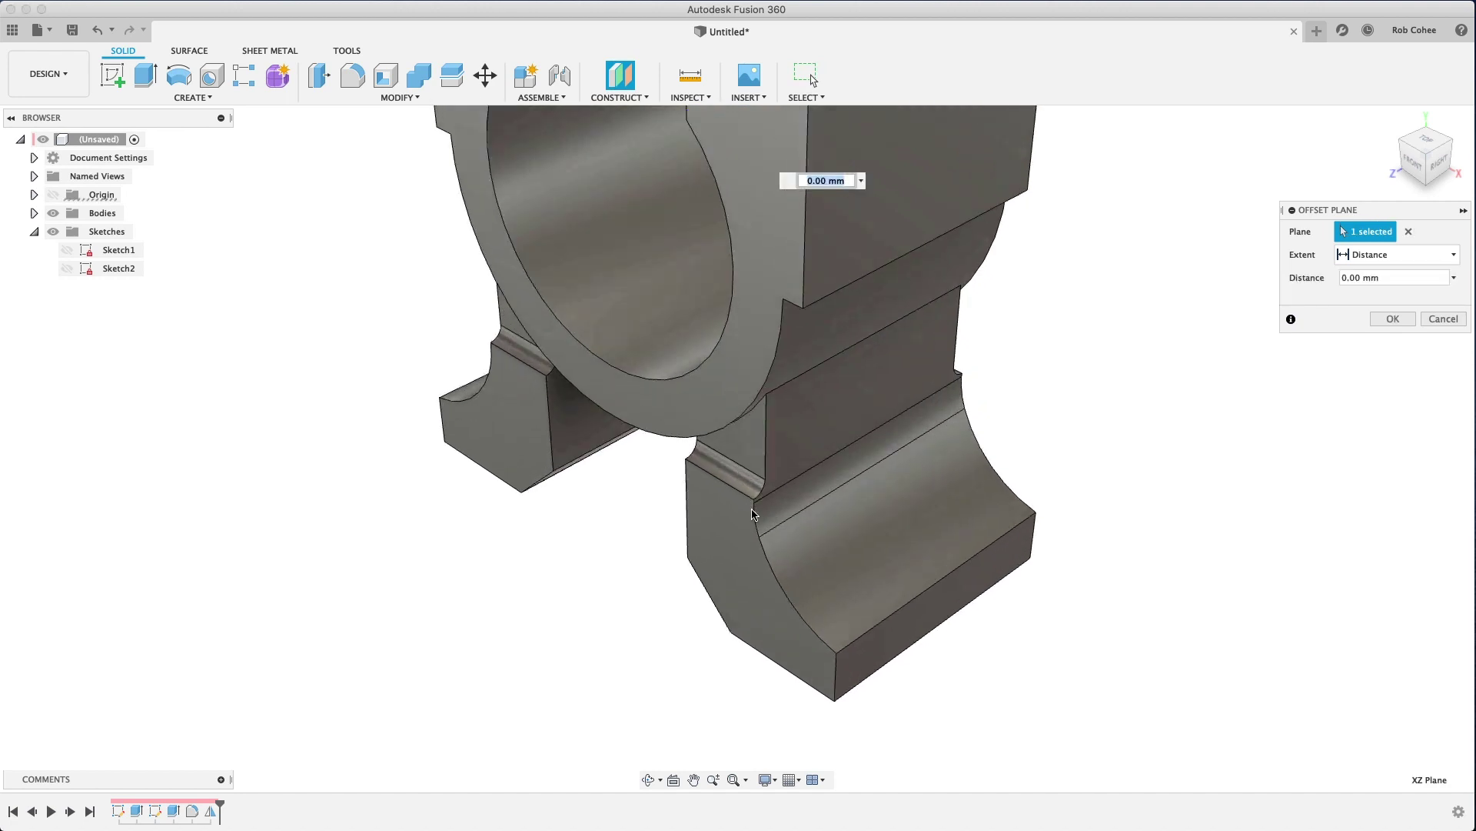
scroll(753, 514, "up", 4)
left_click(756, 489)
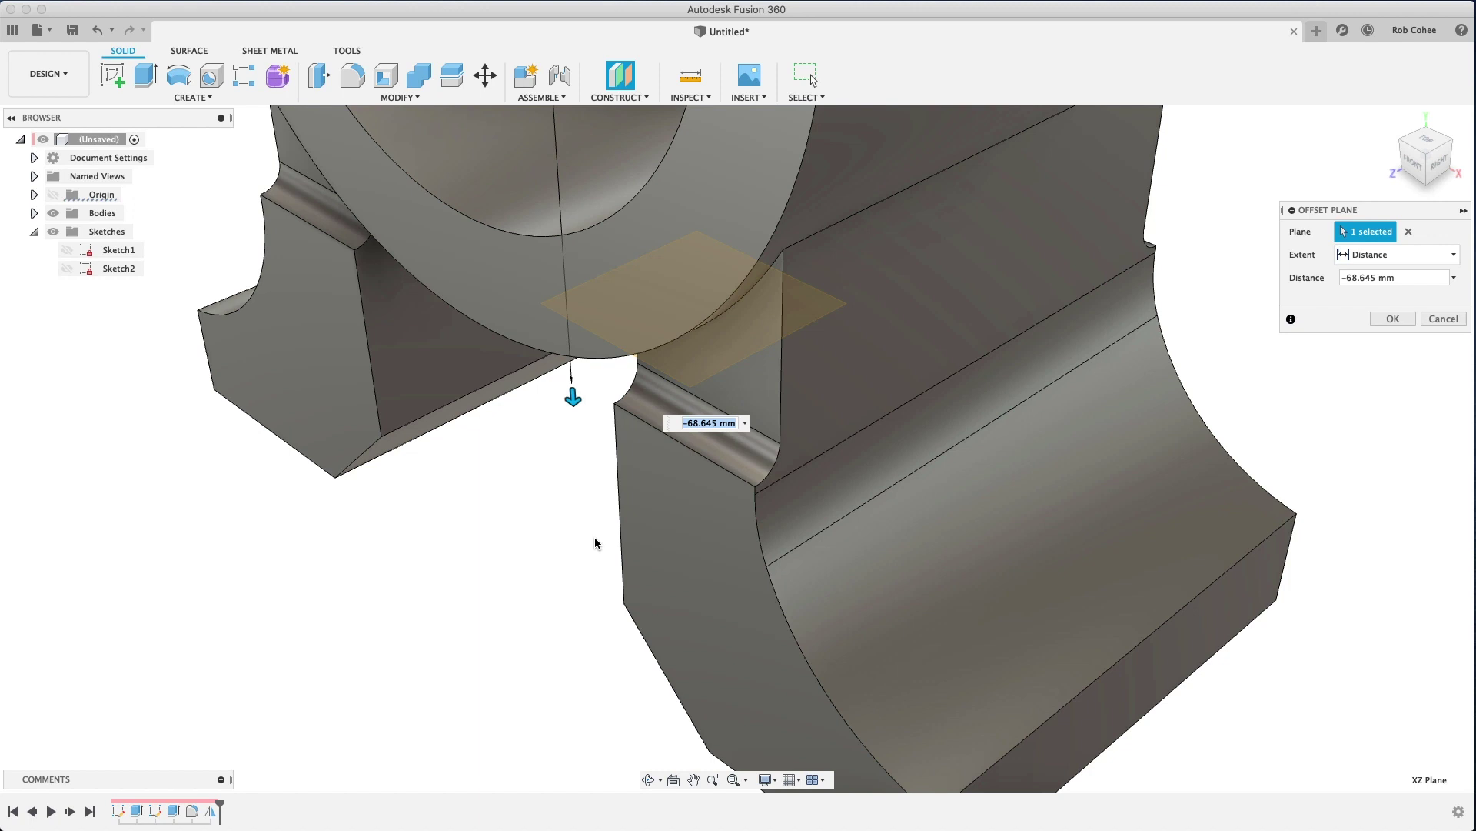
left_click(1388, 322)
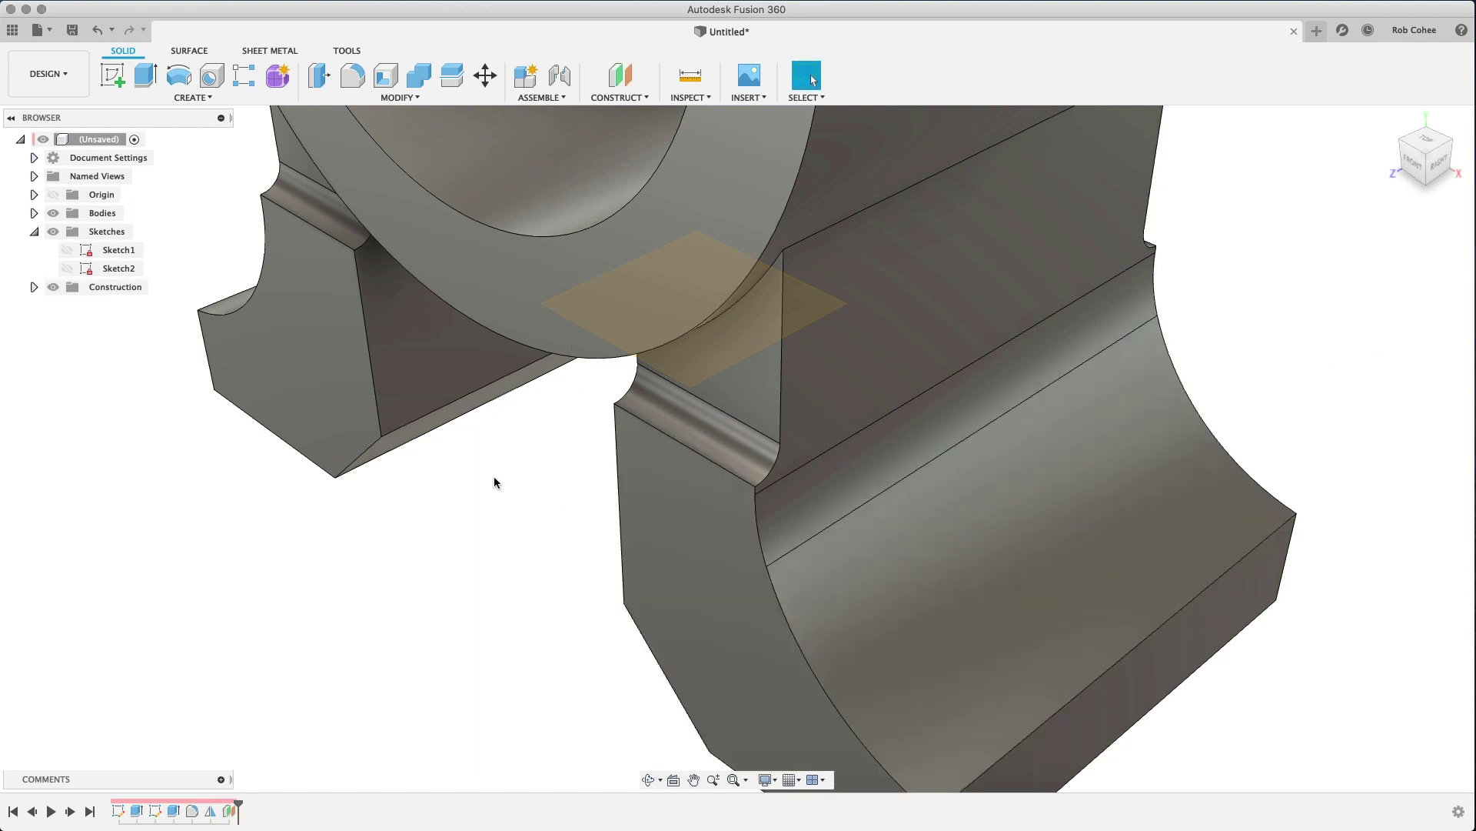
Step: Create a sketch on the new offset plane at the top of the feet
middle_click_drag(498, 481, 520, 445, "shift")
left_click(658, 263)
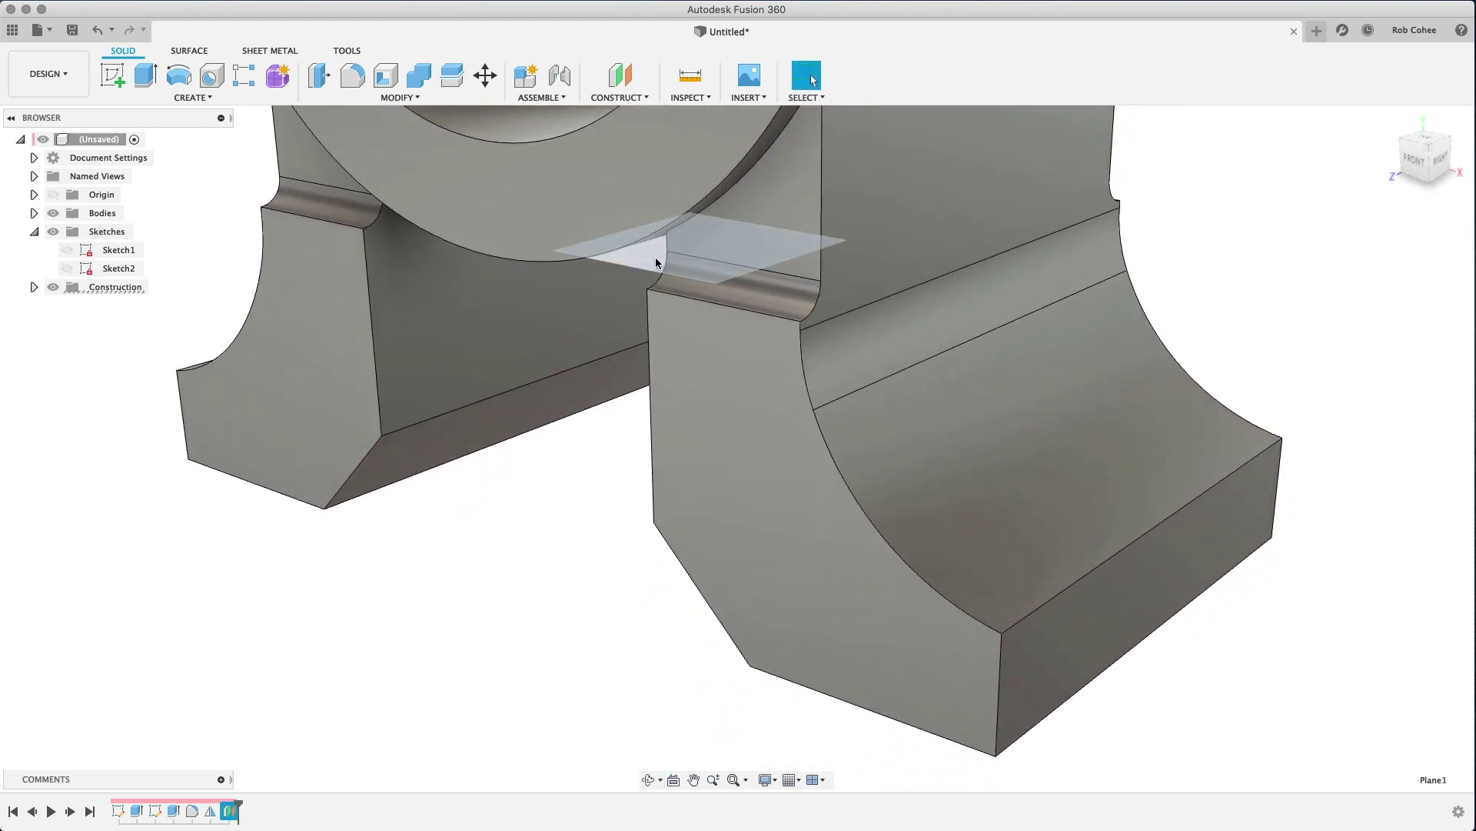
right_click(658, 263)
left_click(646, 339)
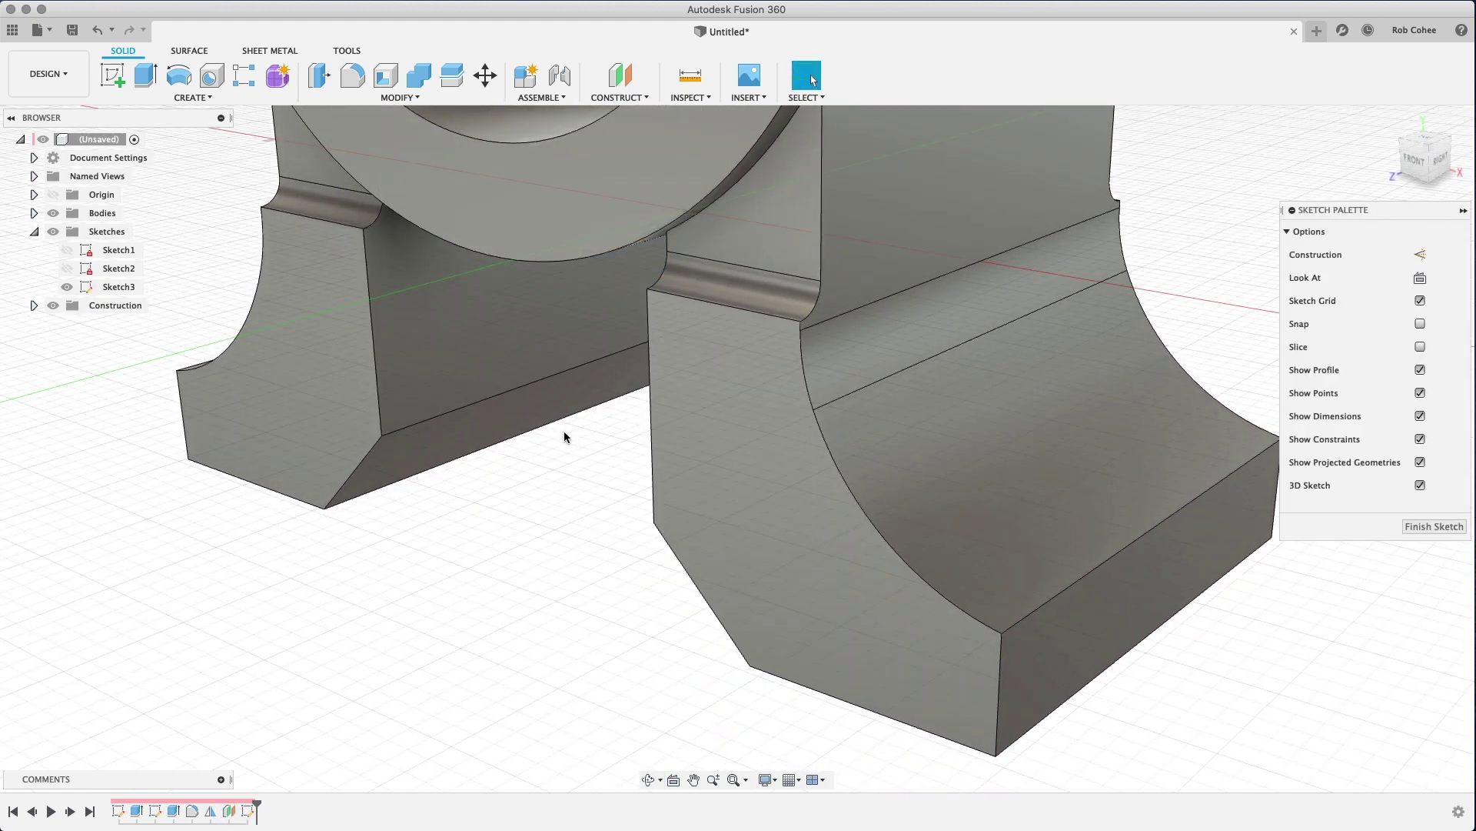
mouse_move(564, 431)
middle_mouse_down("shift")
mouse_move(518, 461)
mouse_move(542, 498)
middle_mouse_up("shift")
scroll(525, 476, "down", 5)
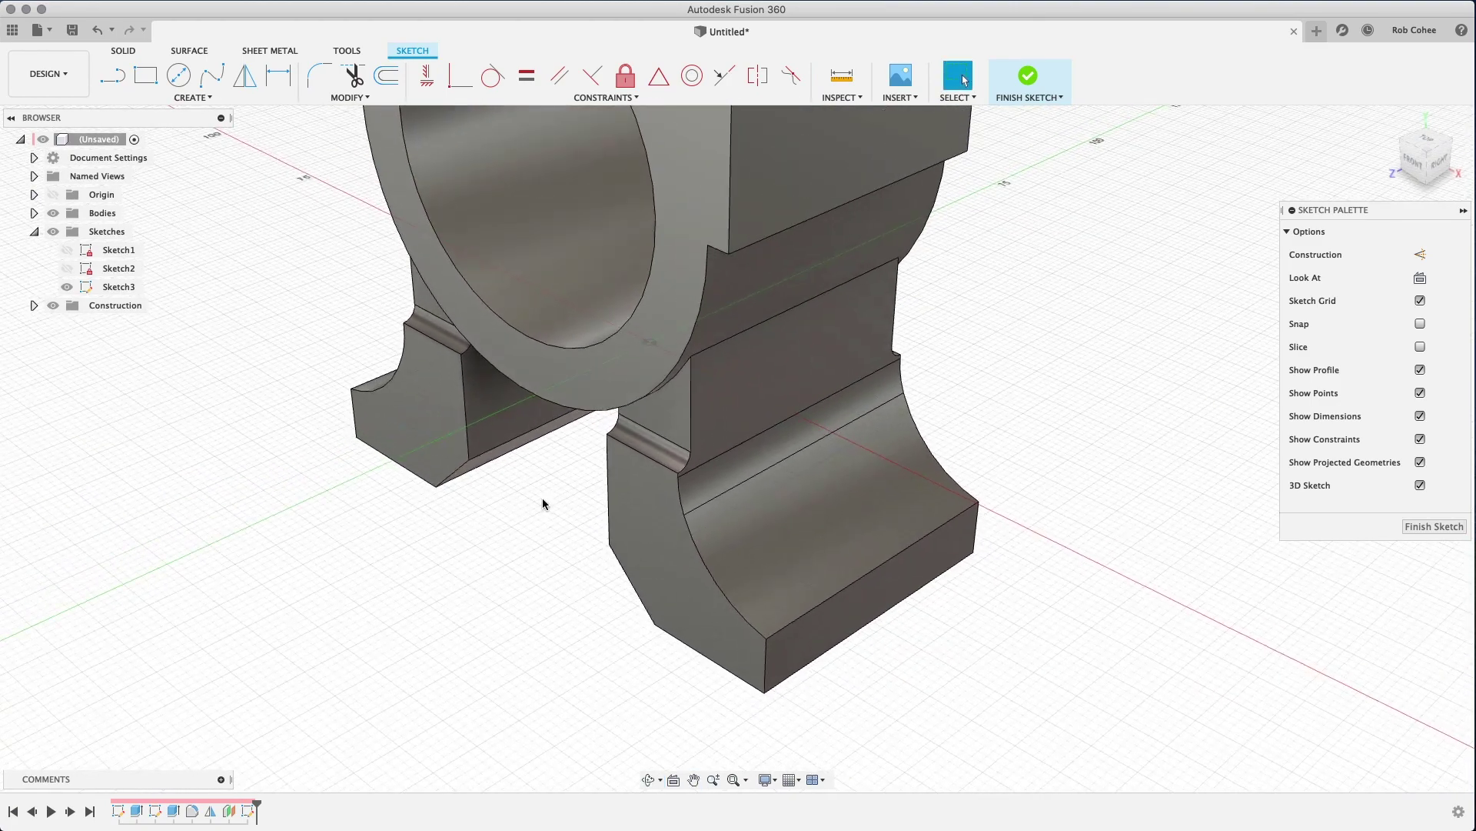
Step: Turn on Slice for the sketch to cut away the body above its plane, and view it from the top
left_click(1432, 137)
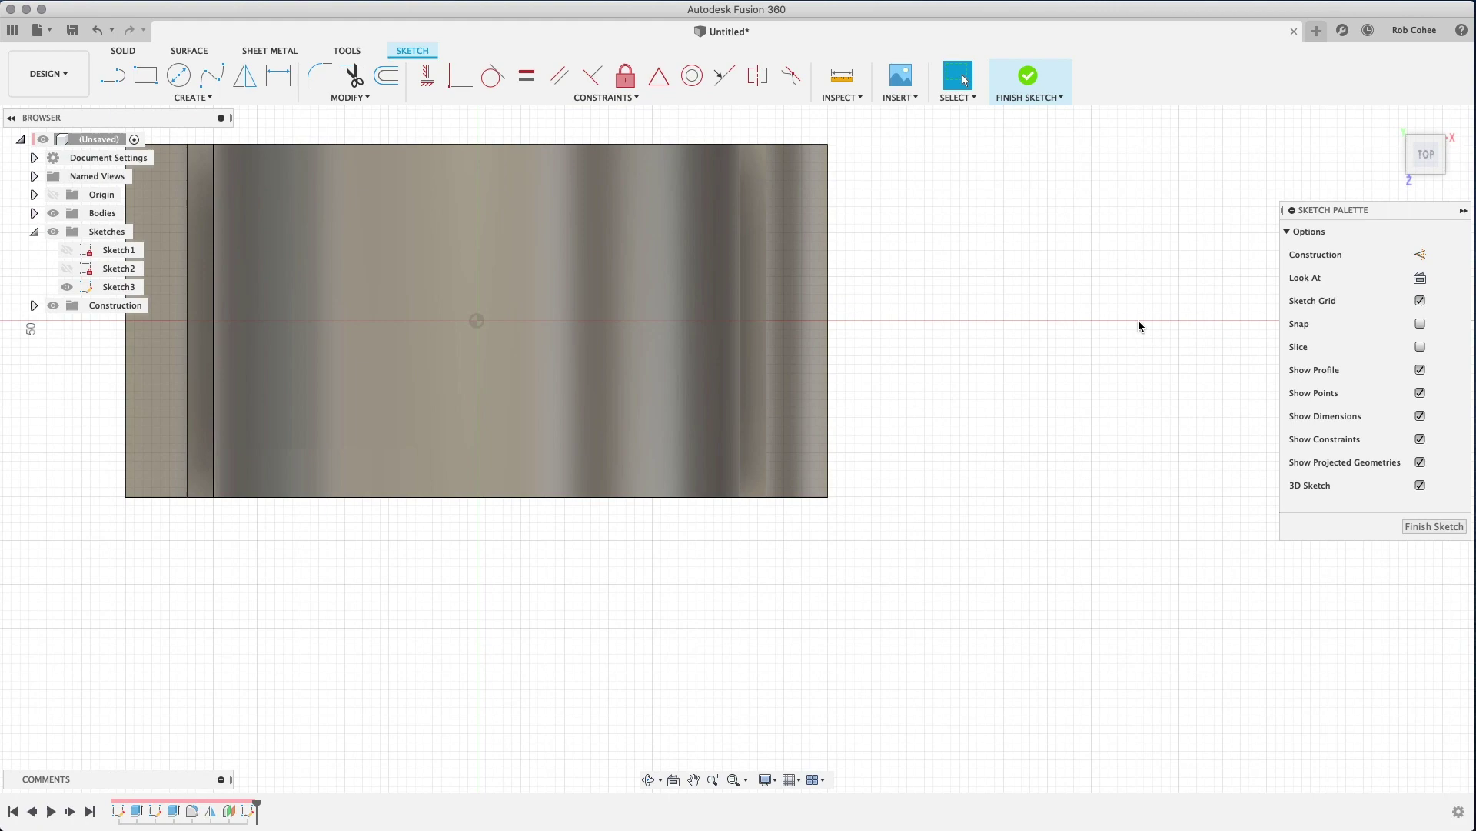
mouse_move(947, 365)
middle_mouse_down()
mouse_move(990, 441)
mouse_move(1040, 448)
middle_mouse_up()
key("Escape")
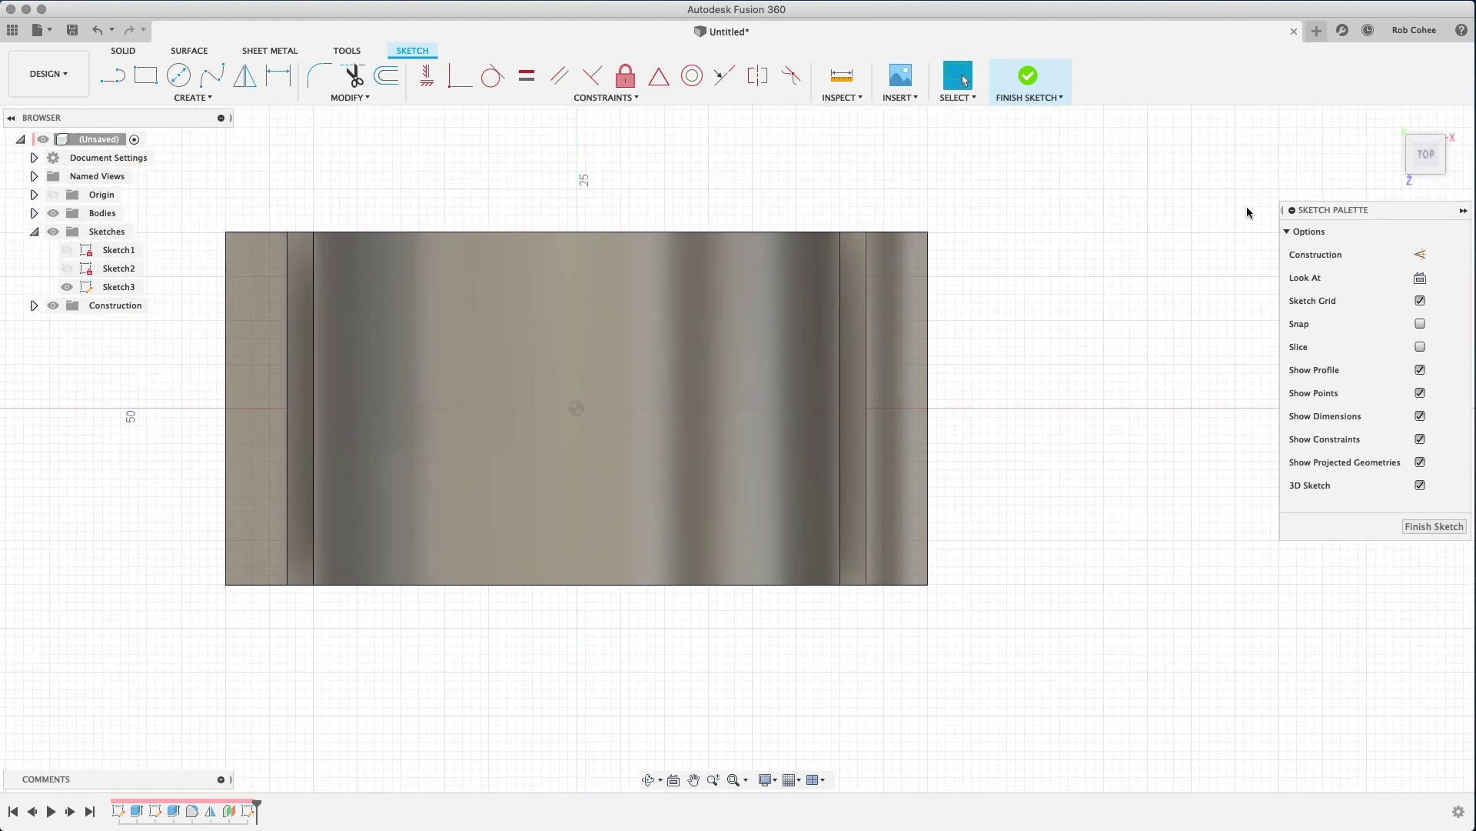
left_click(1386, 120)
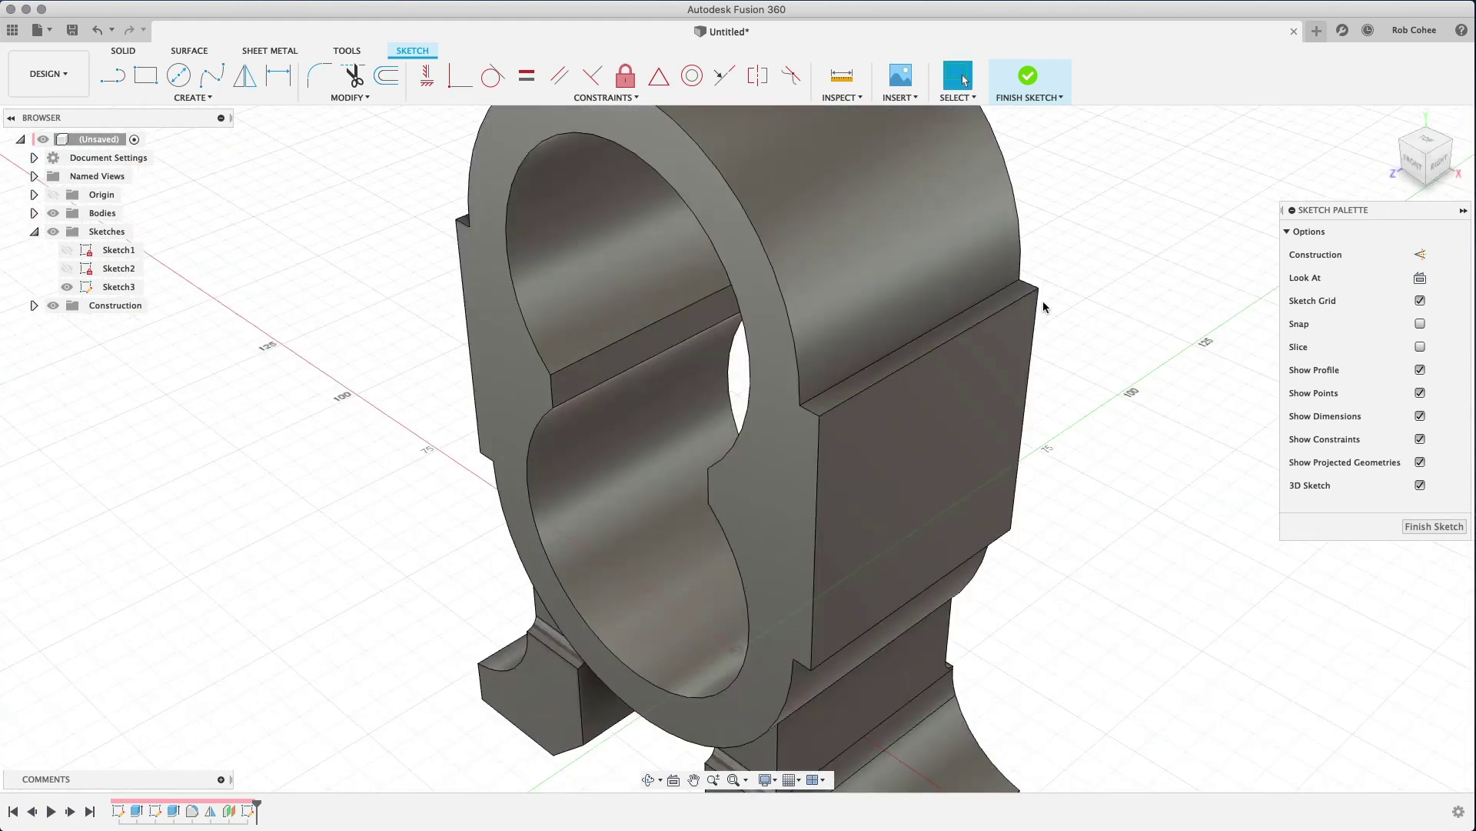
left_click(1419, 348)
mouse_move(1206, 399)
middle_mouse_down()
mouse_move(1114, 264)
mouse_move(1105, 185)
middle_mouse_up()
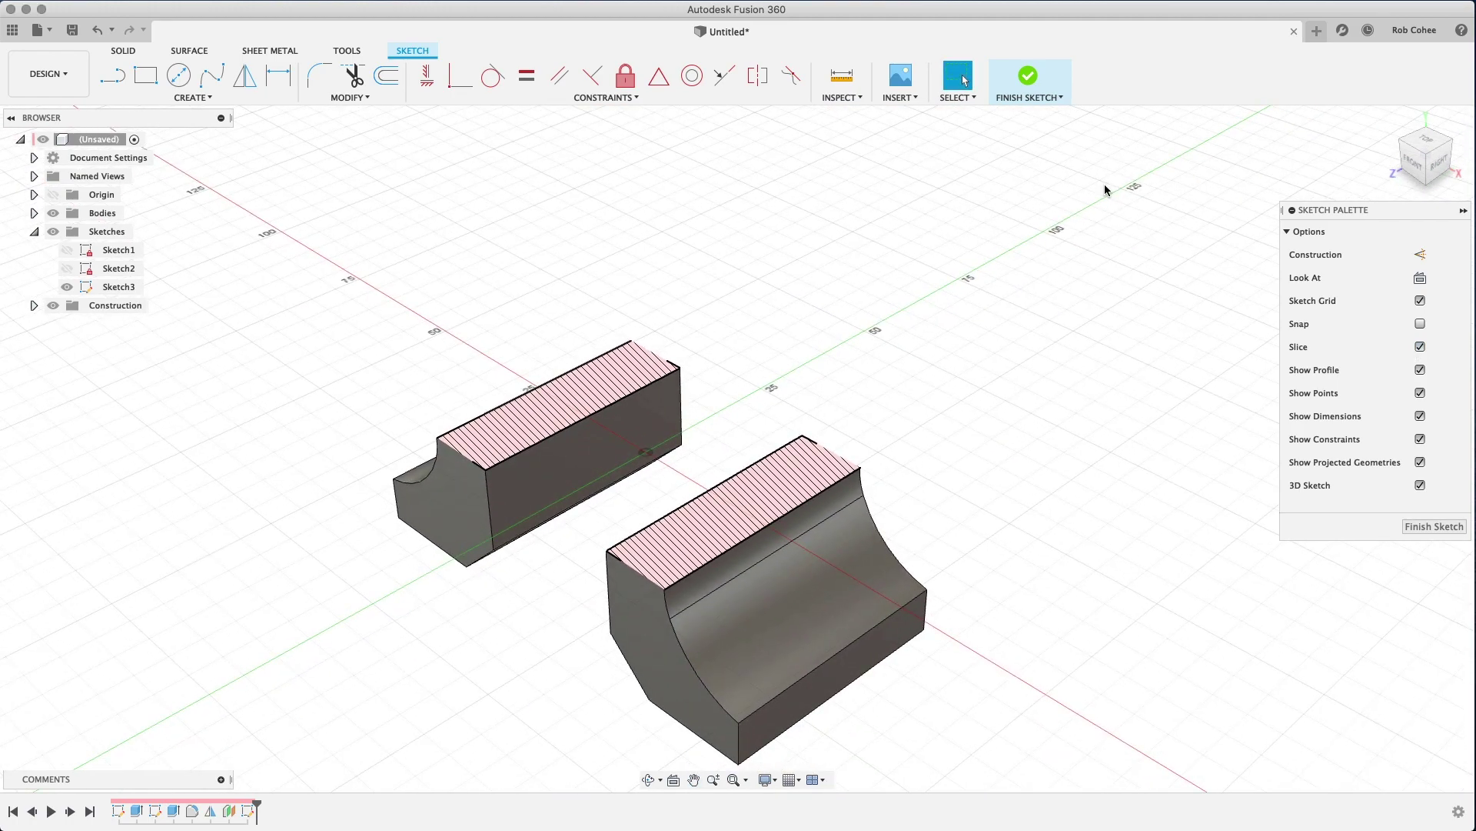
left_click(1425, 140)
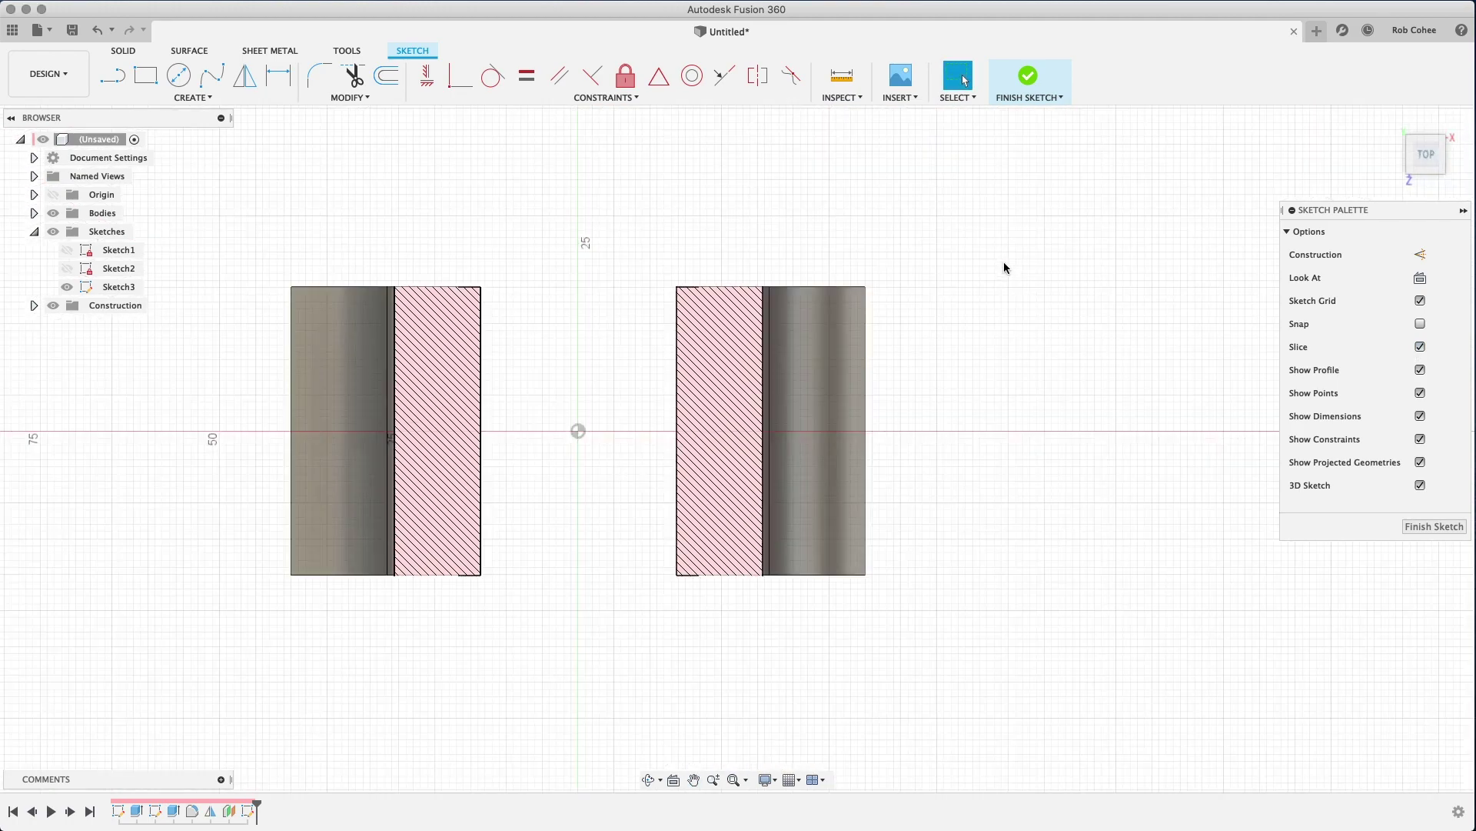
Step: Project the X axis and the right foot's outer, front and inner edges into the sketch, and make the projected axis line construction
middle_click_drag(1004, 262, 1151, 277)
right_click(700, 163)
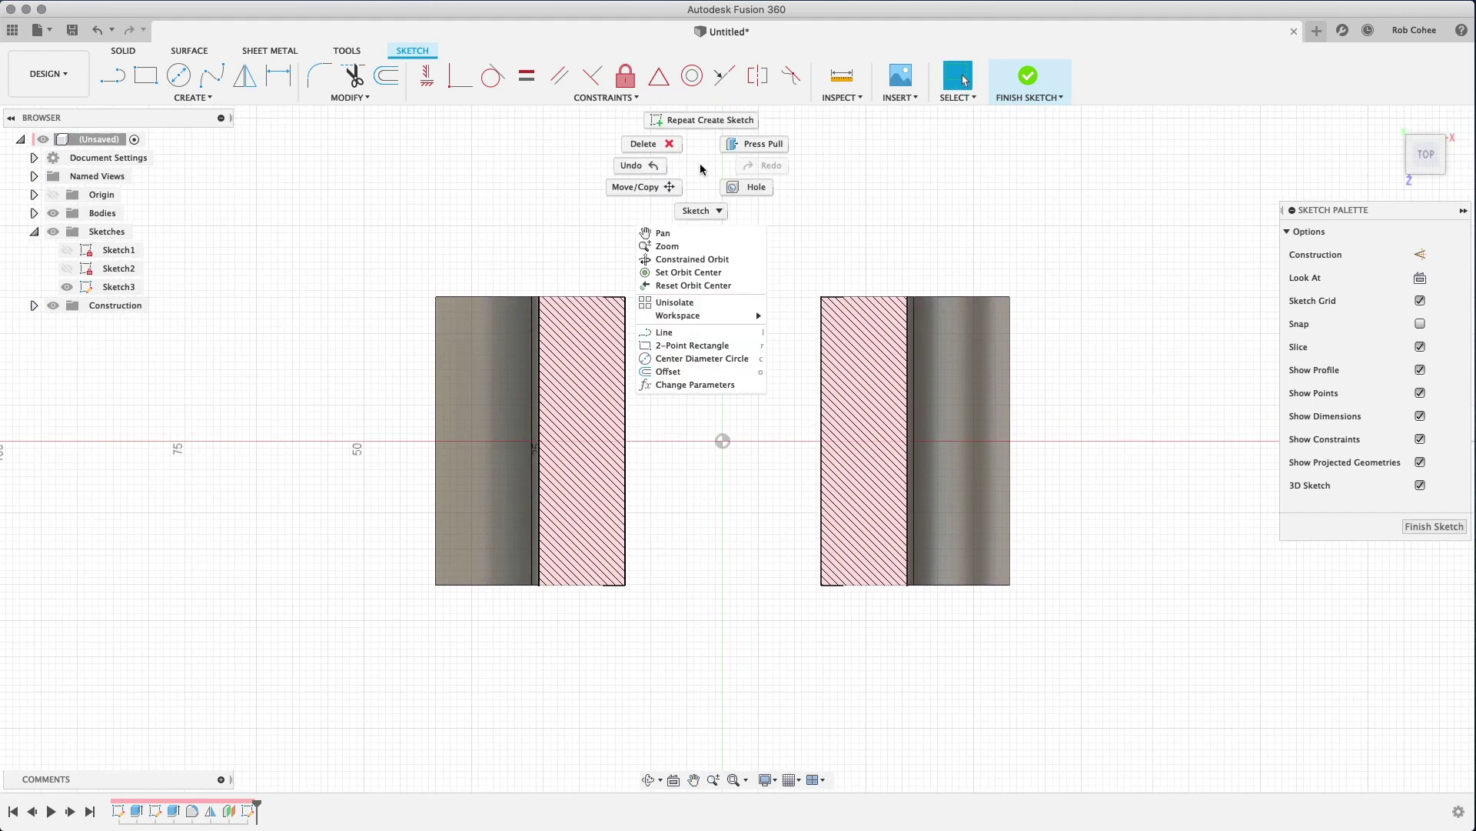
left_click(705, 207)
left_click(704, 152)
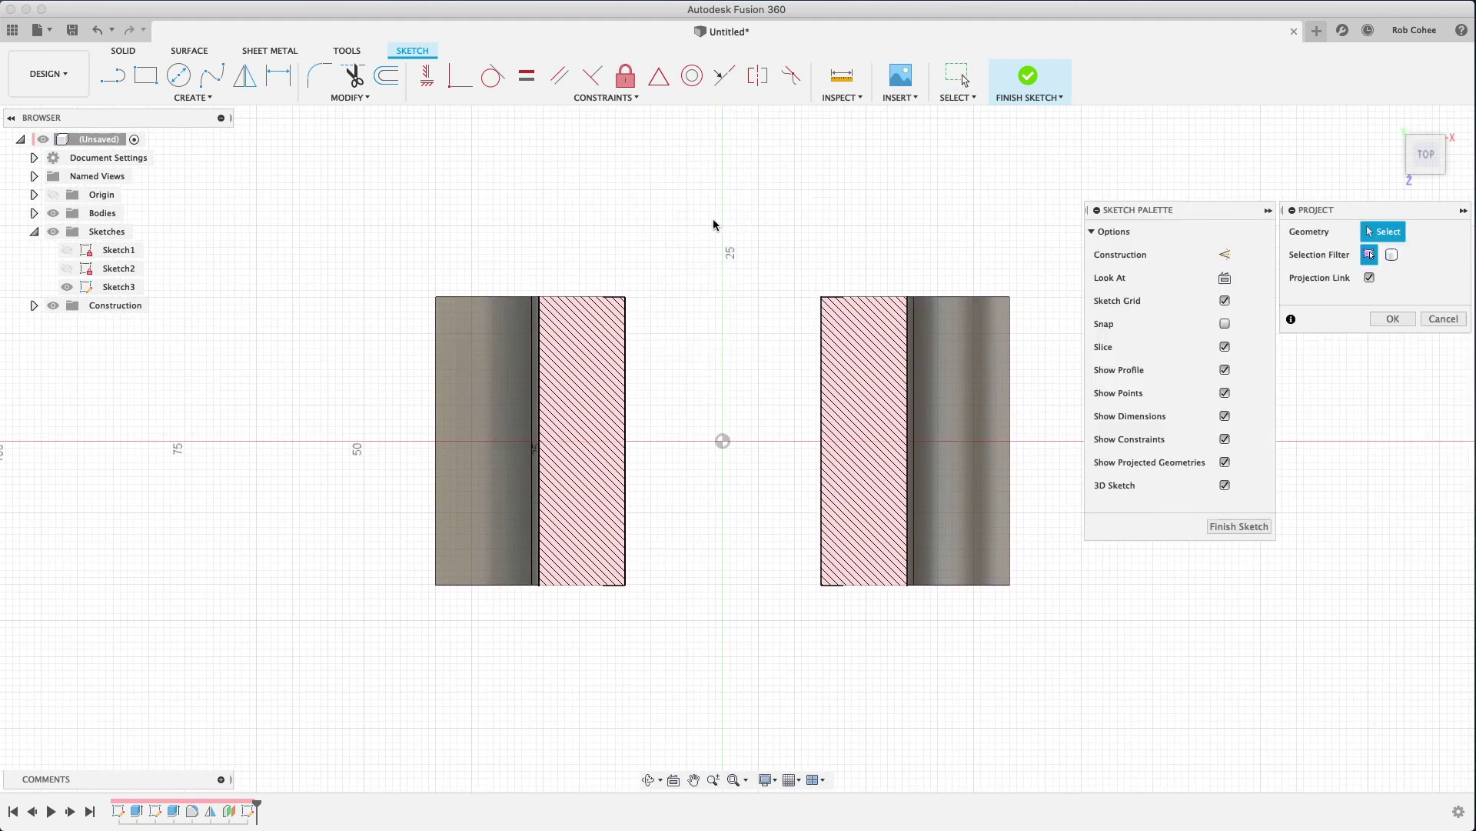
left_click(34, 196)
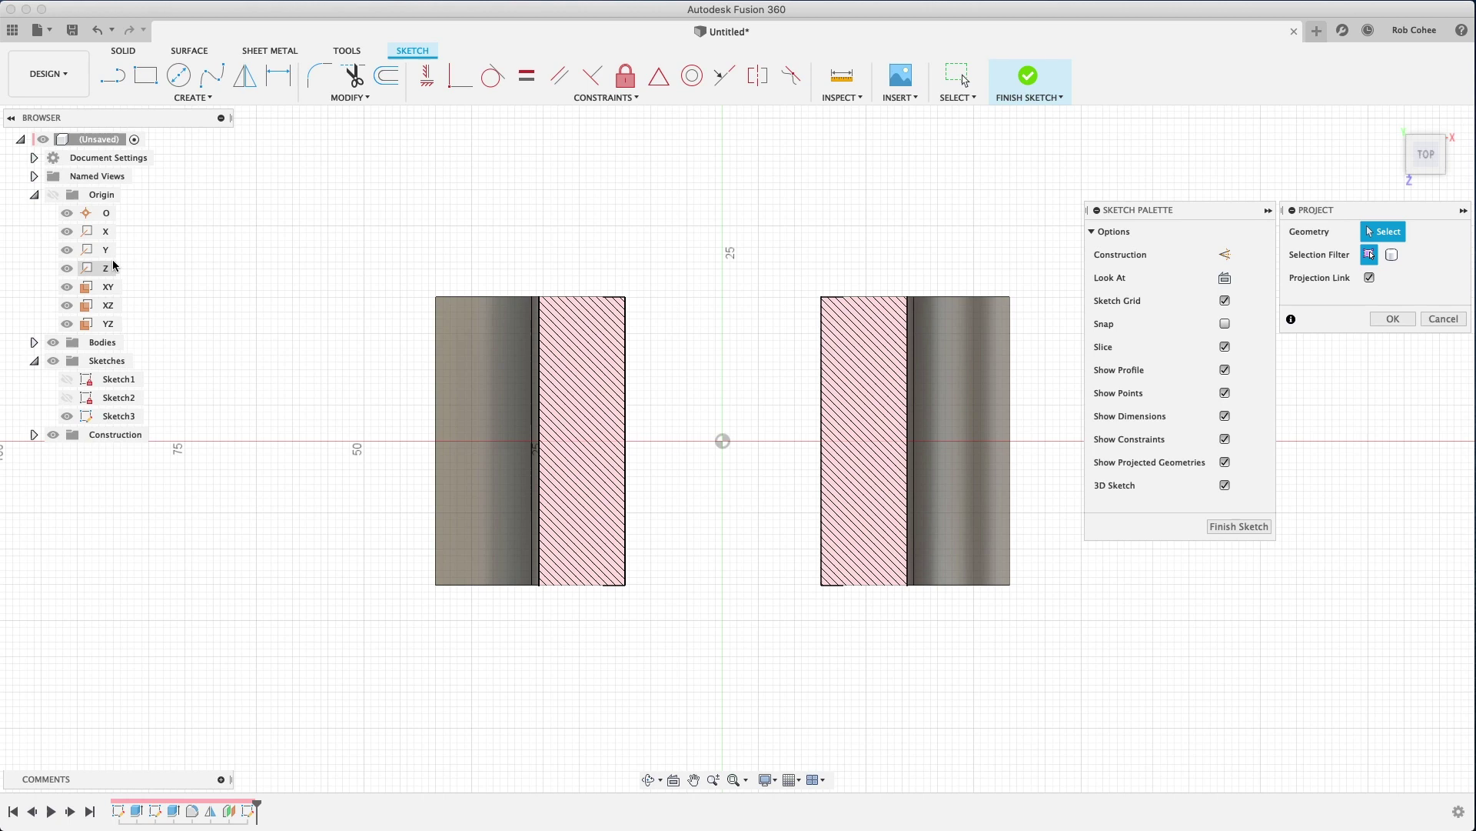
left_click(107, 238)
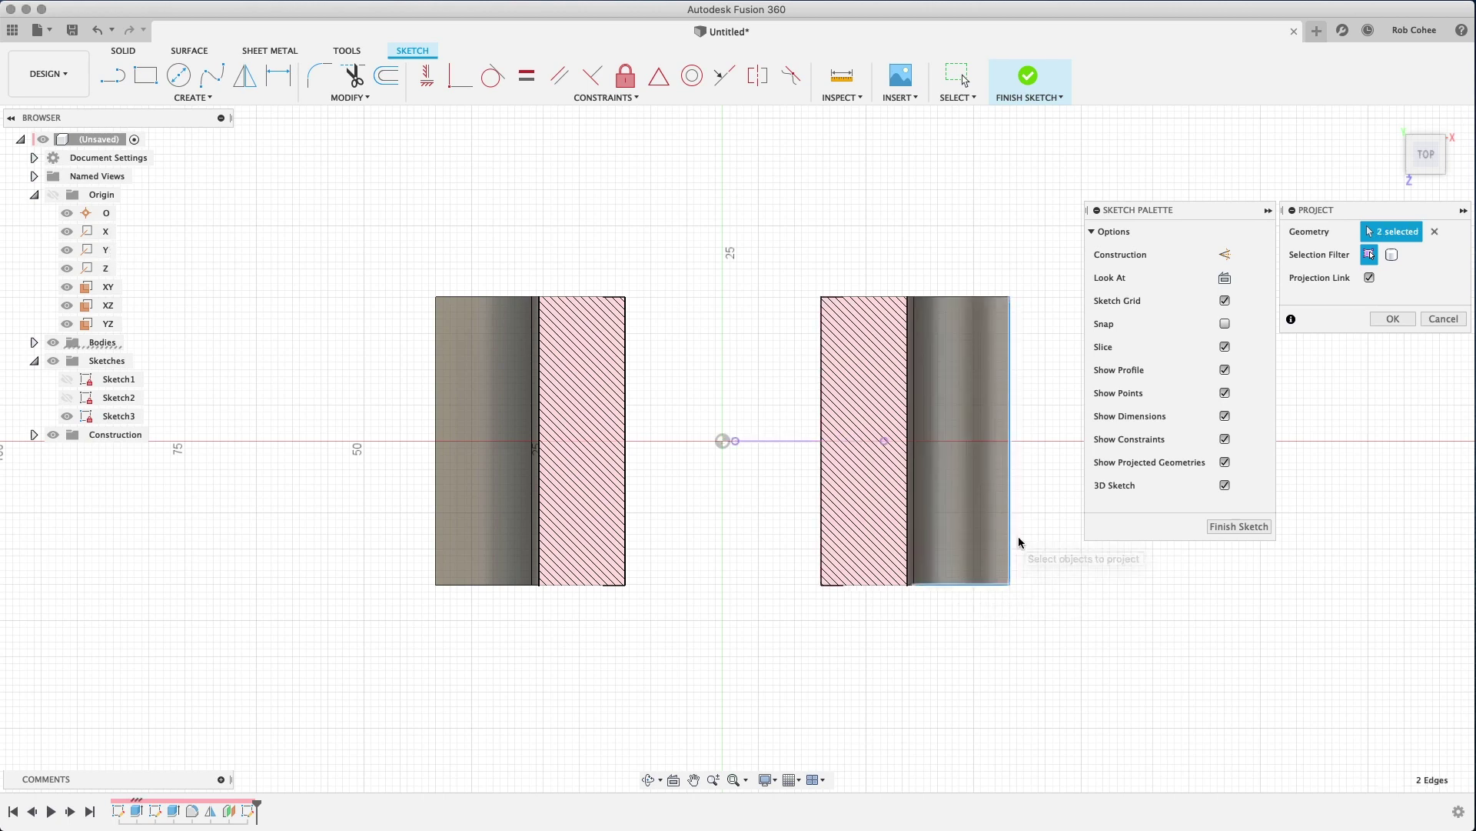
left_click(1010, 369)
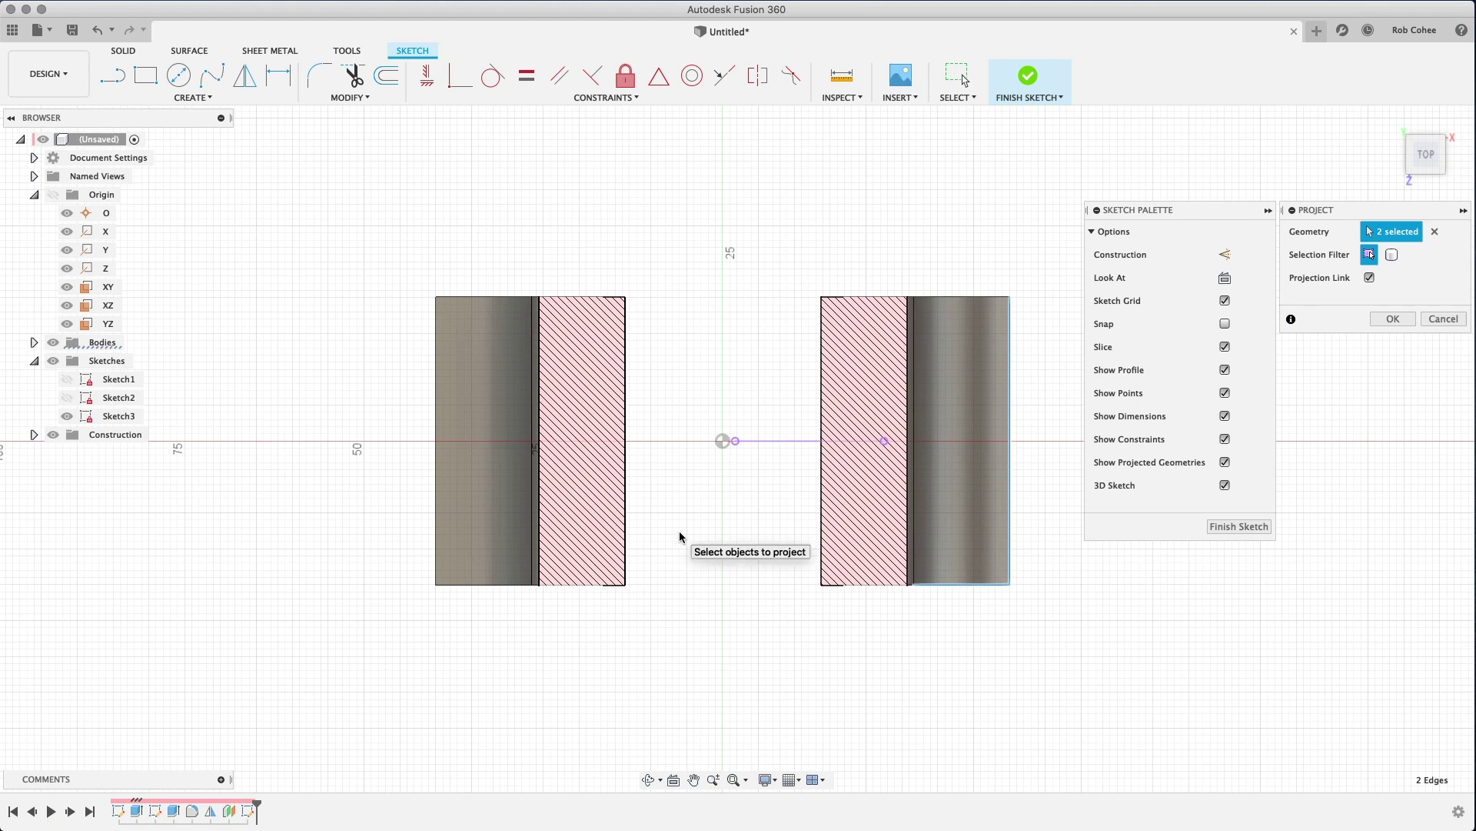
left_click(915, 568)
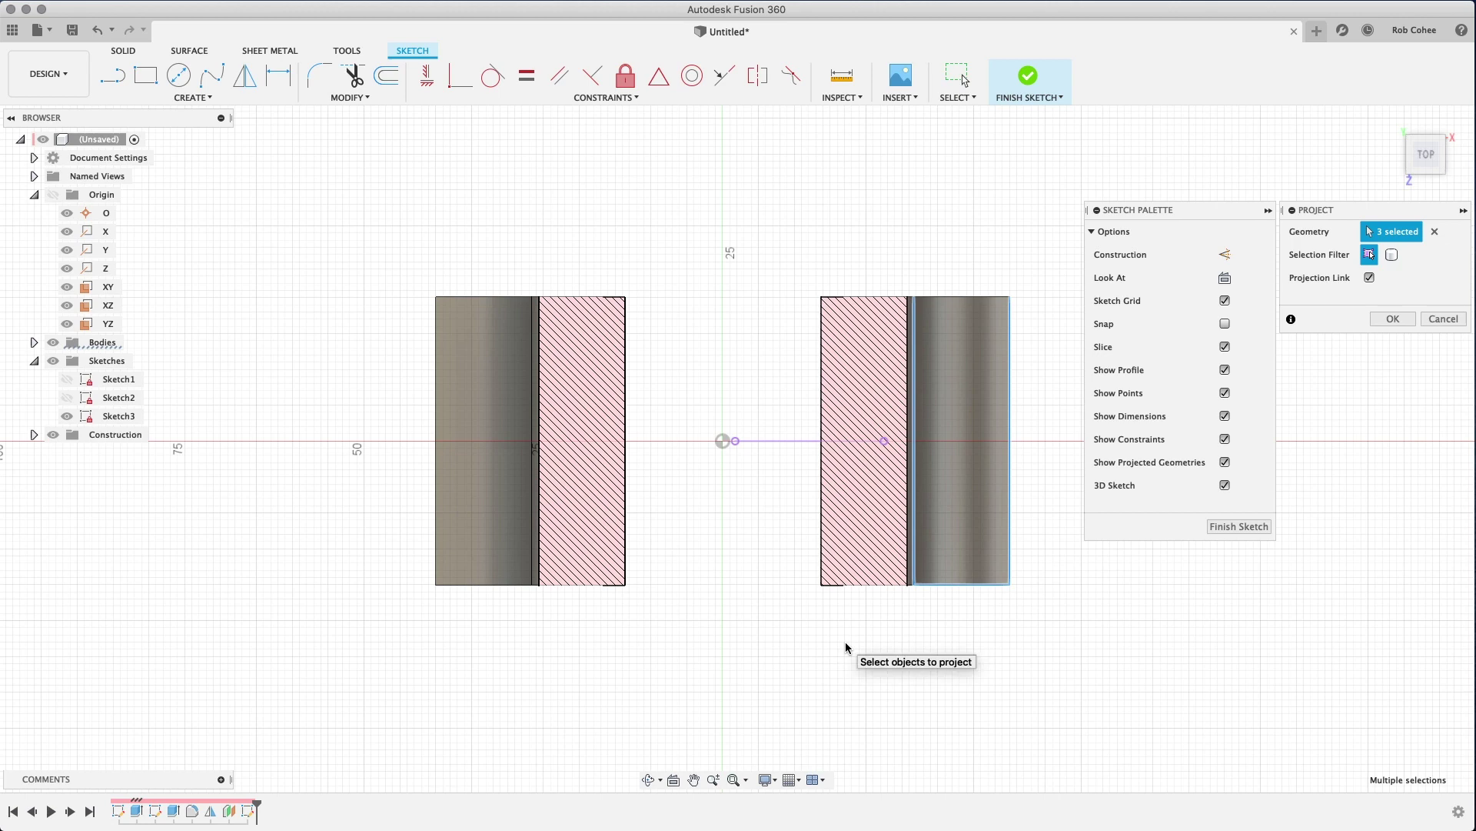
right_click(849, 648)
left_click(896, 639)
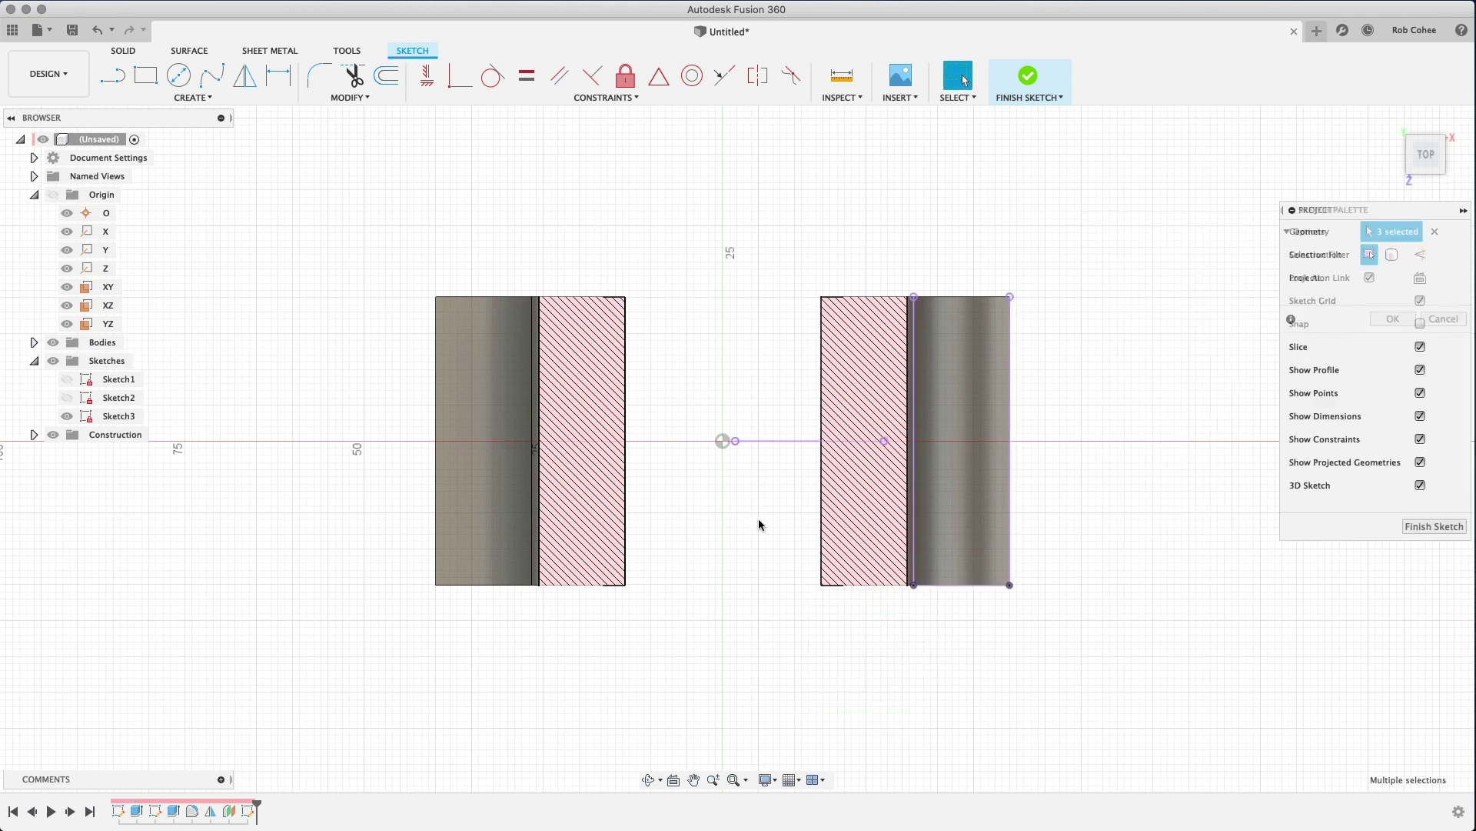
left_click(780, 442)
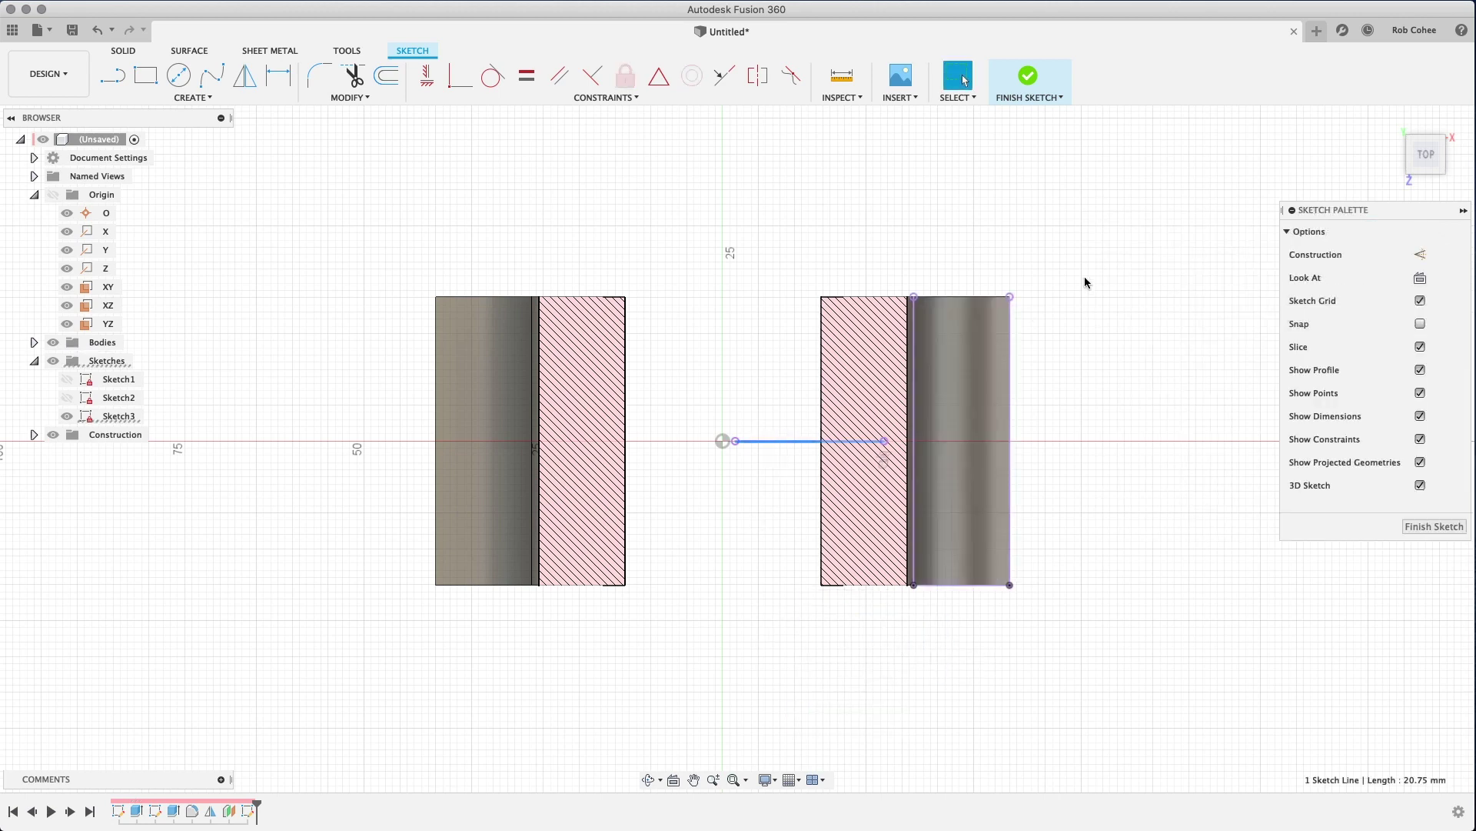
left_click(1419, 259)
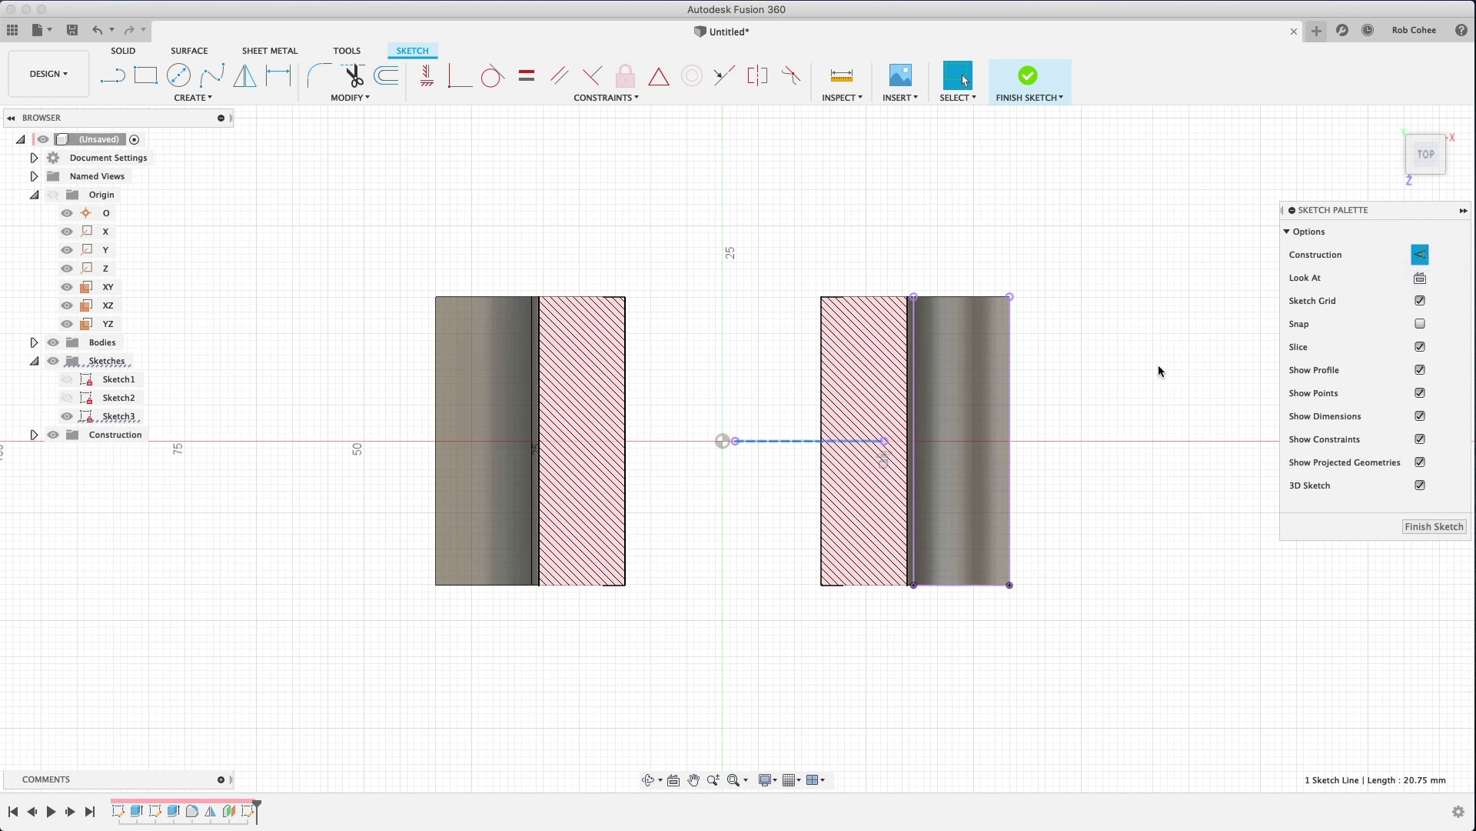
Step: Draw a two-point rectangle starting on the right foot's outer edge and set its side along that edge to 12 mm
left_click(145, 75)
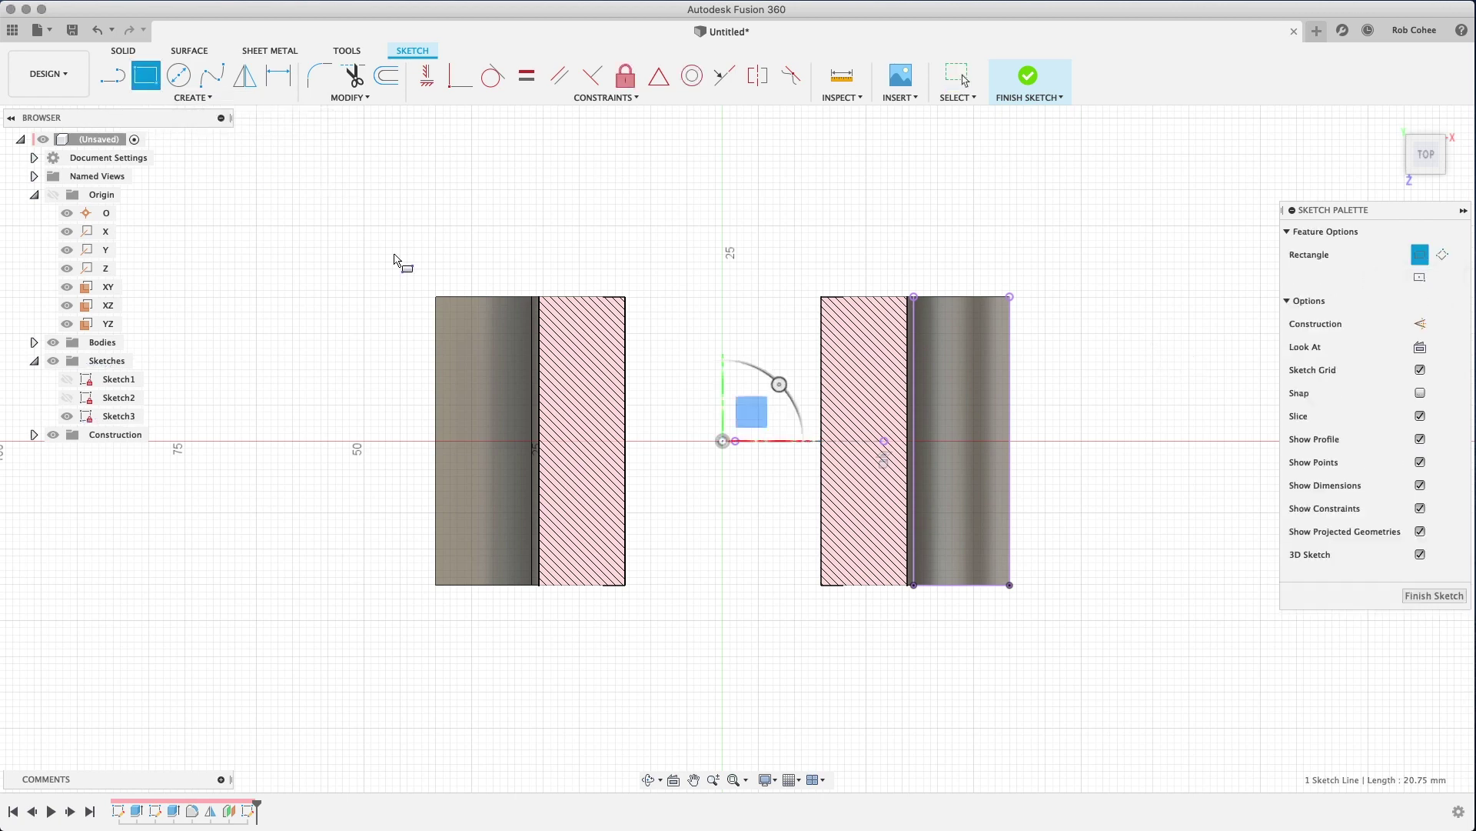
left_click(1010, 557)
left_click(949, 482)
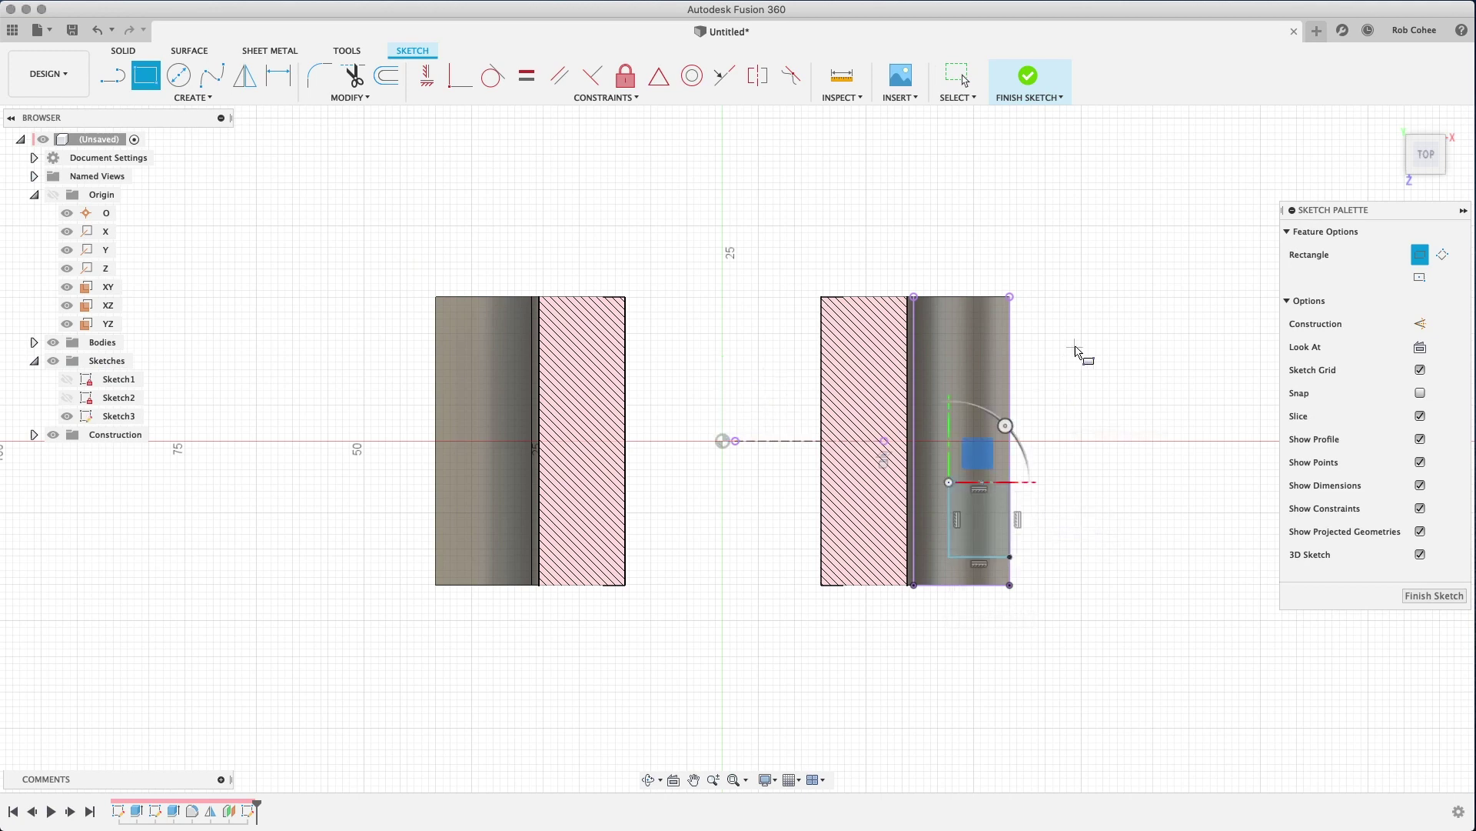
key("d")
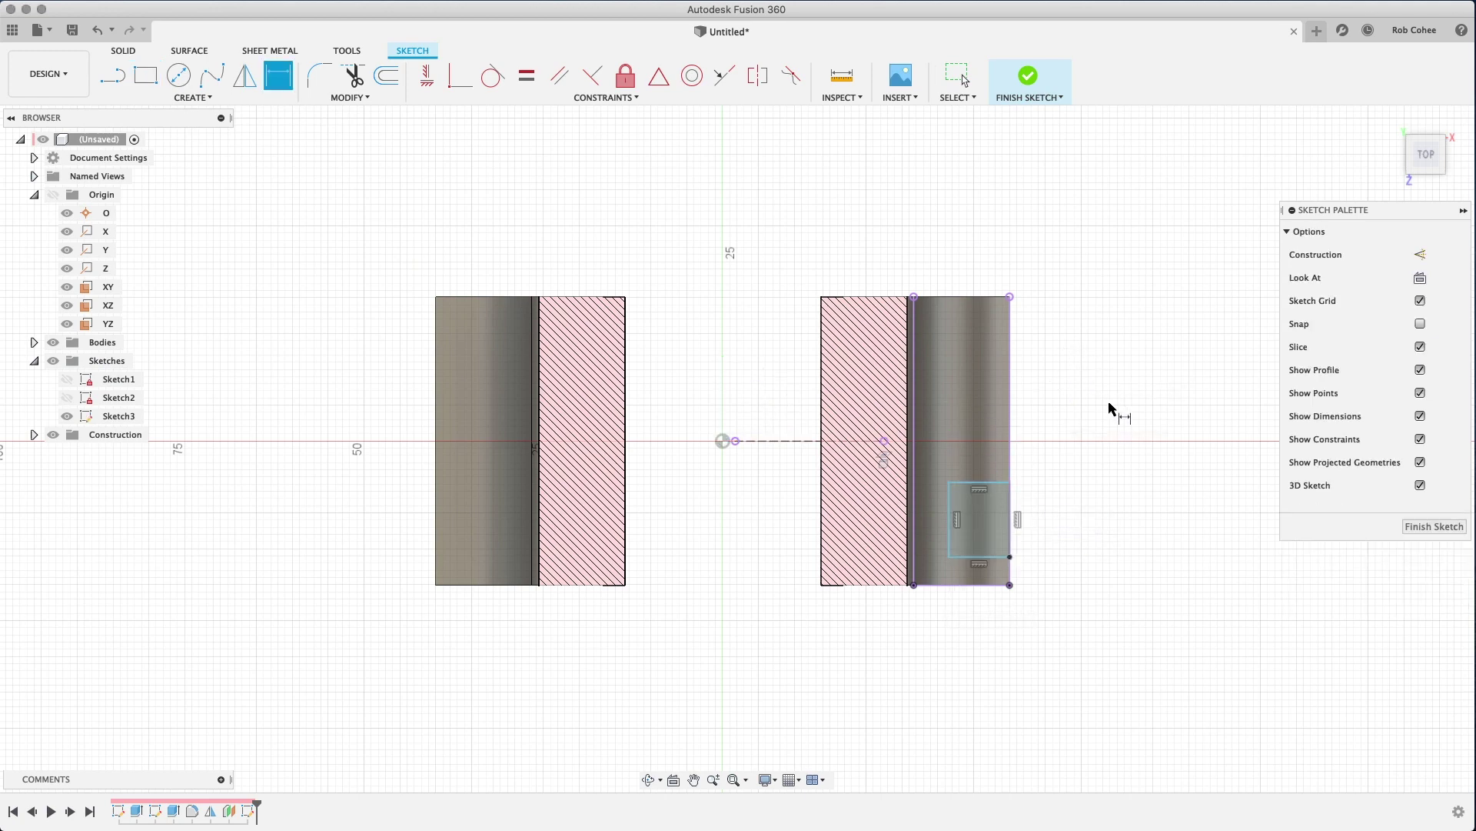
left_click(1011, 510)
left_click(1075, 521)
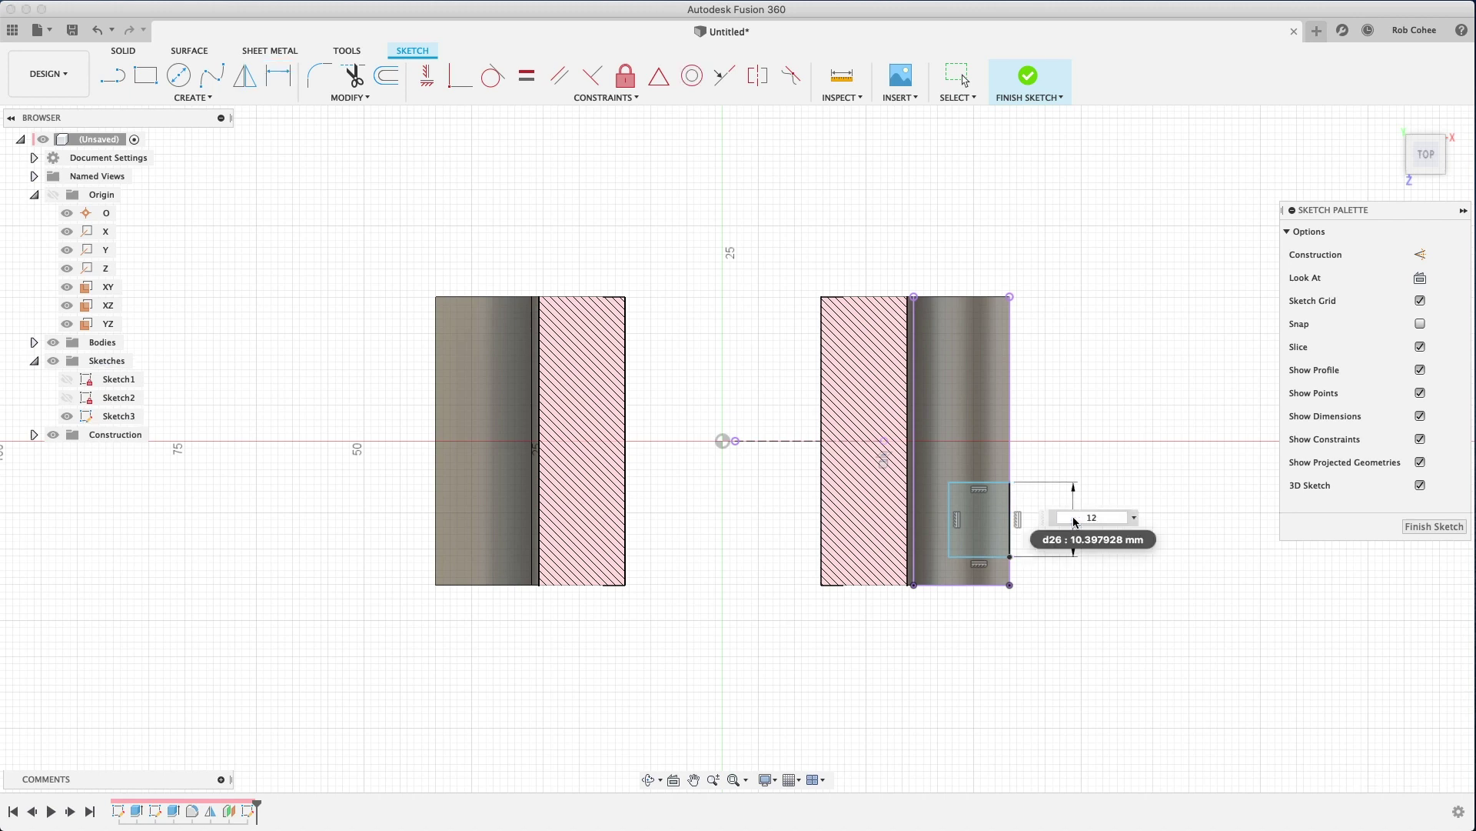
key("Return")
Step: Dimension the rectangle 3 mm from the foot's projected front edge and 4 mm from its projected inner edge
left_click(980, 585)
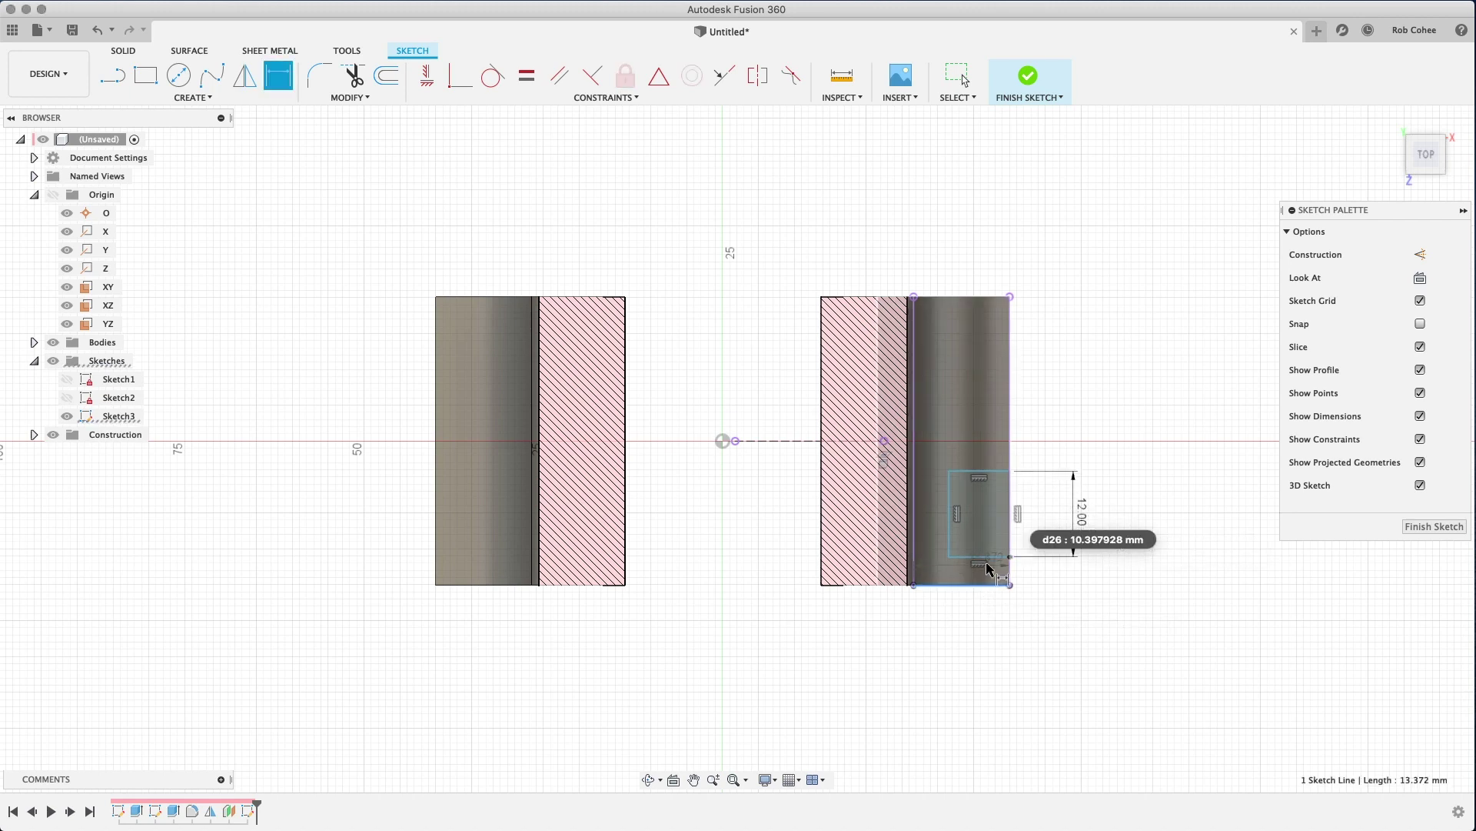
left_click(1010, 556)
left_click(1071, 622)
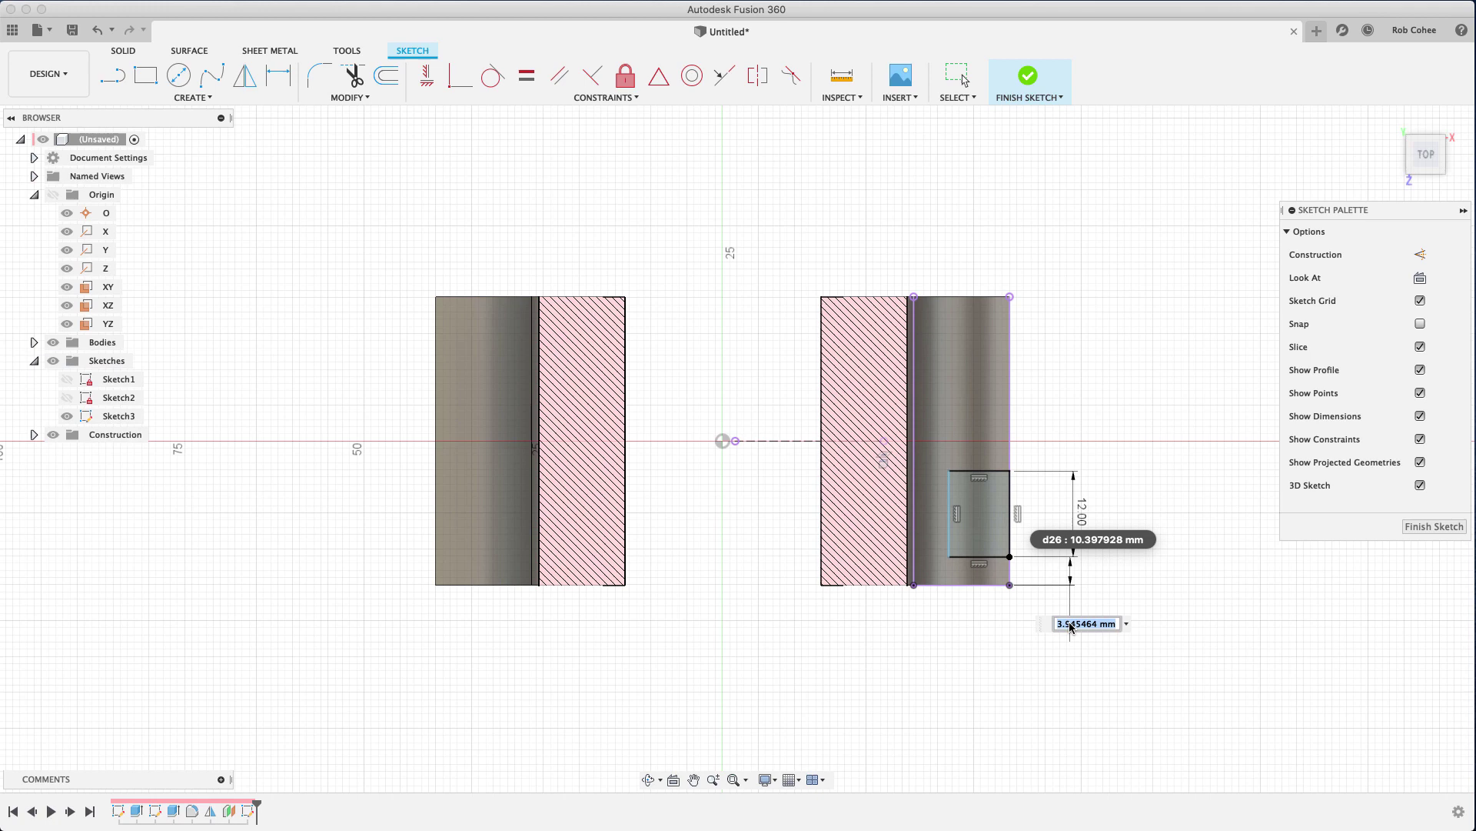
type("3")
key("Return")
left_click(949, 540)
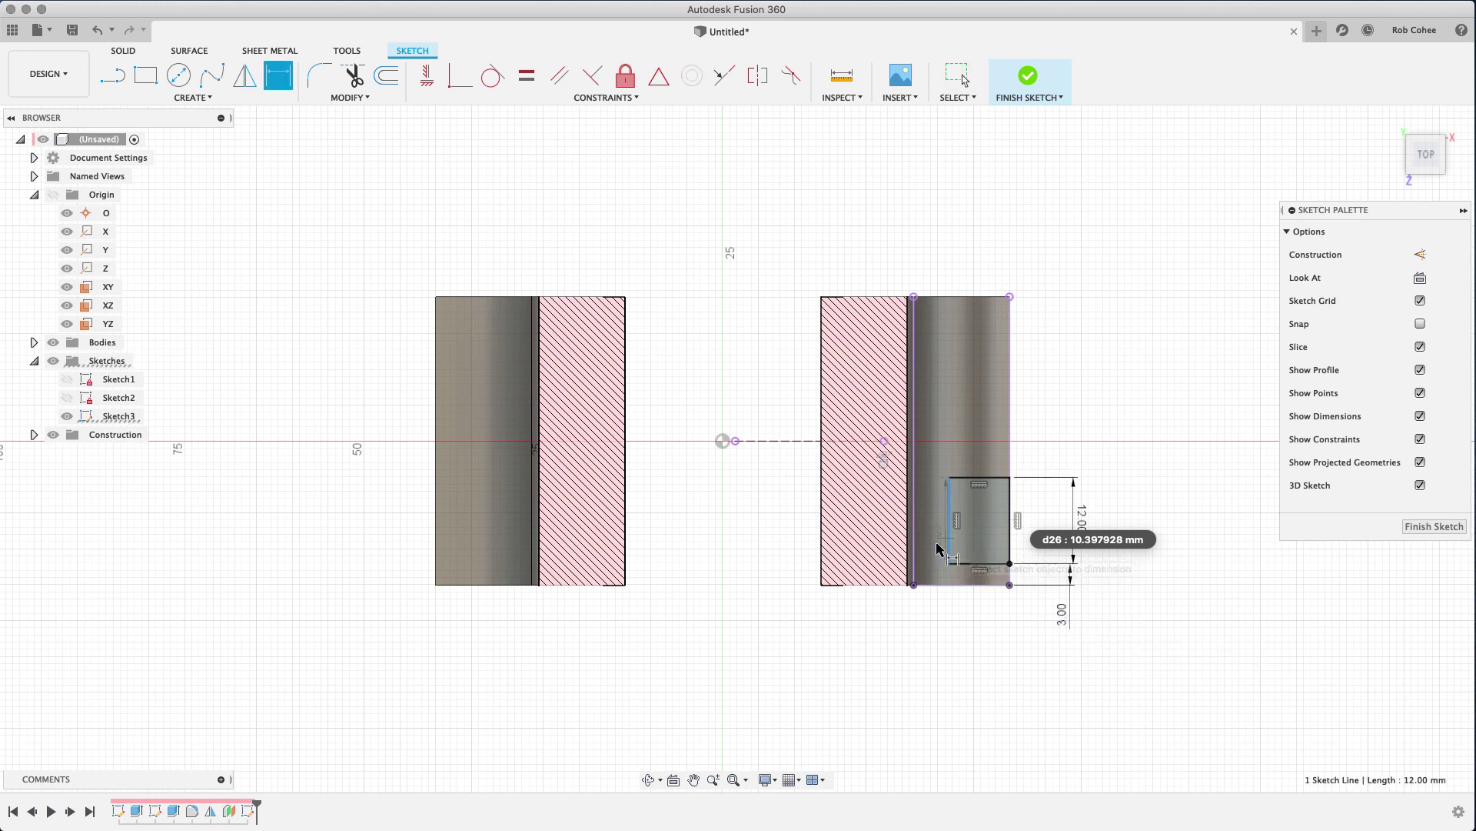
left_click(916, 554)
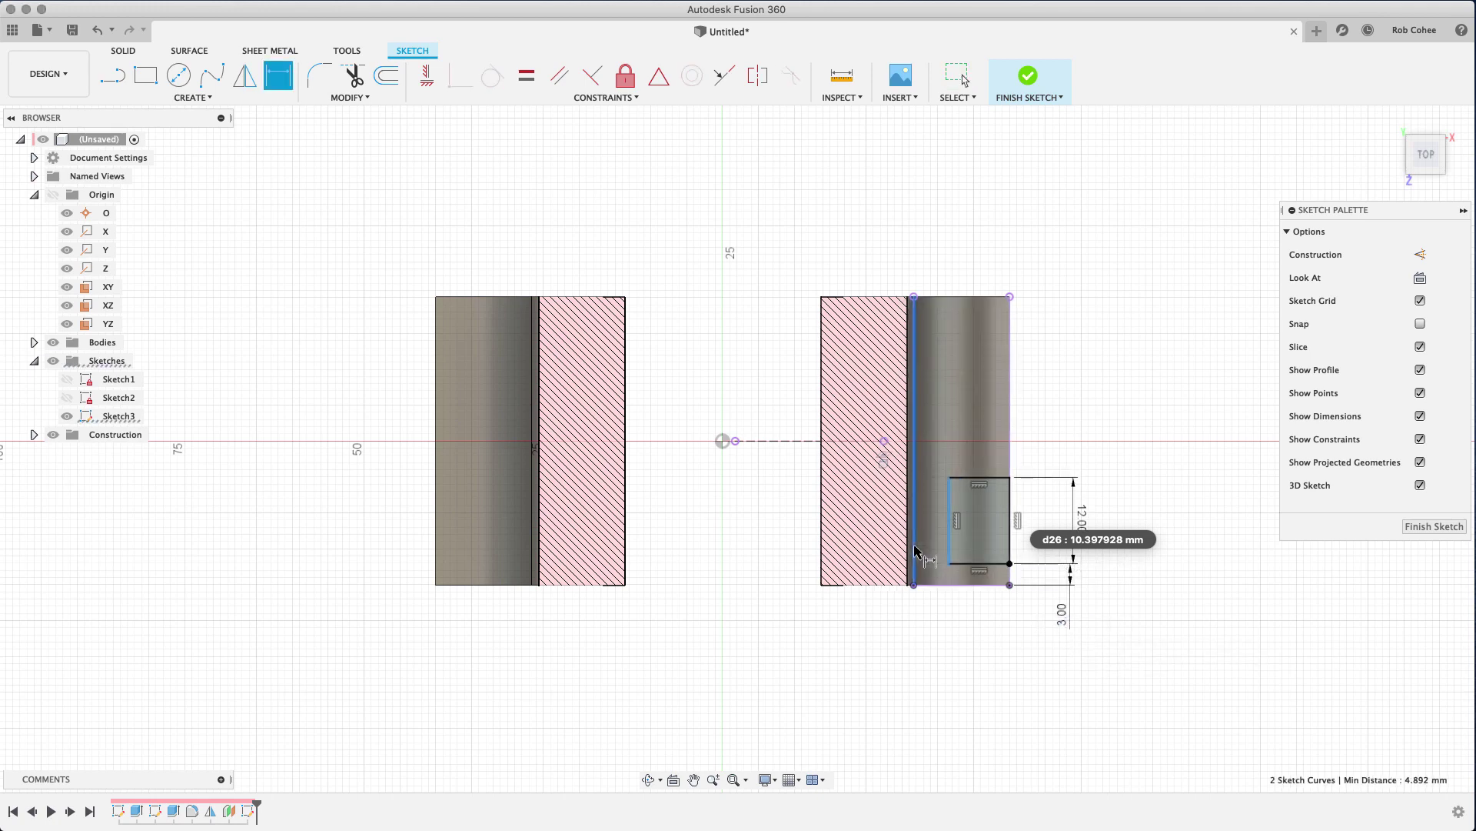
left_click(892, 648)
type("4")
key("Return")
Step: Draw a horizontal construction line across the rectangle between the midpoints of its inner and outer sides
scroll(862, 665, "up", 1)
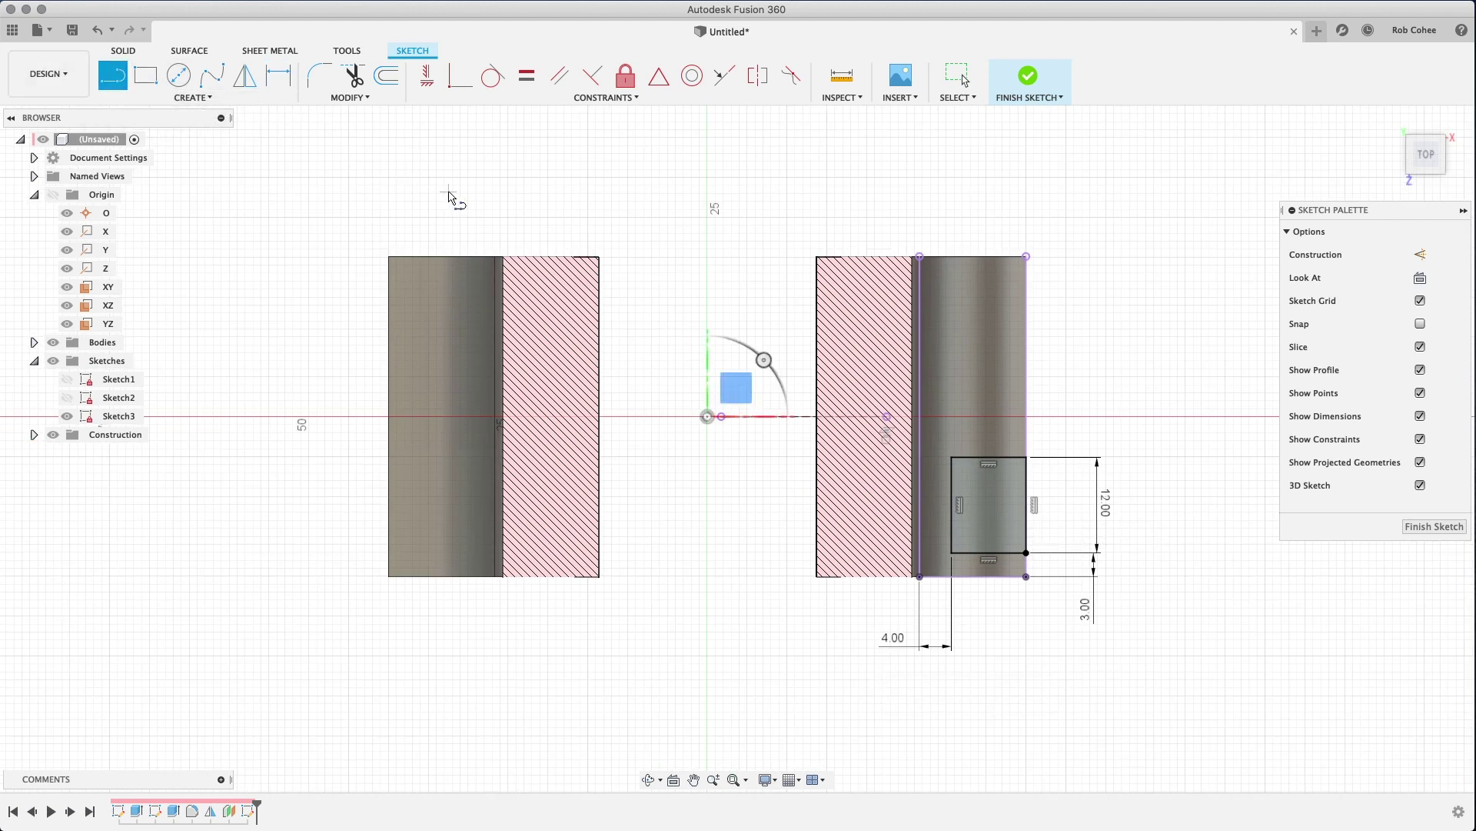
left_click(1421, 254)
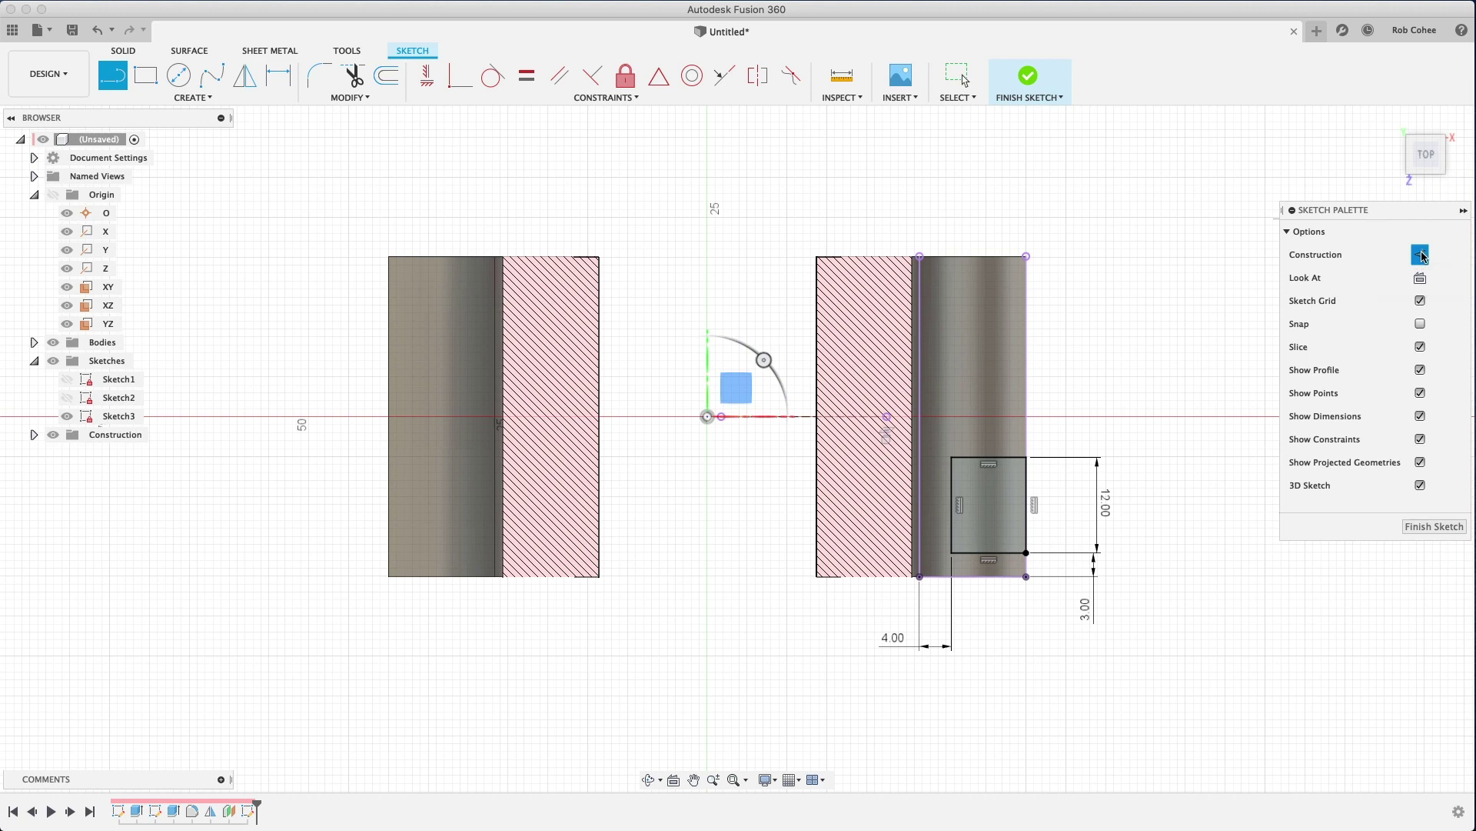
left_click(952, 507)
left_click(1026, 505)
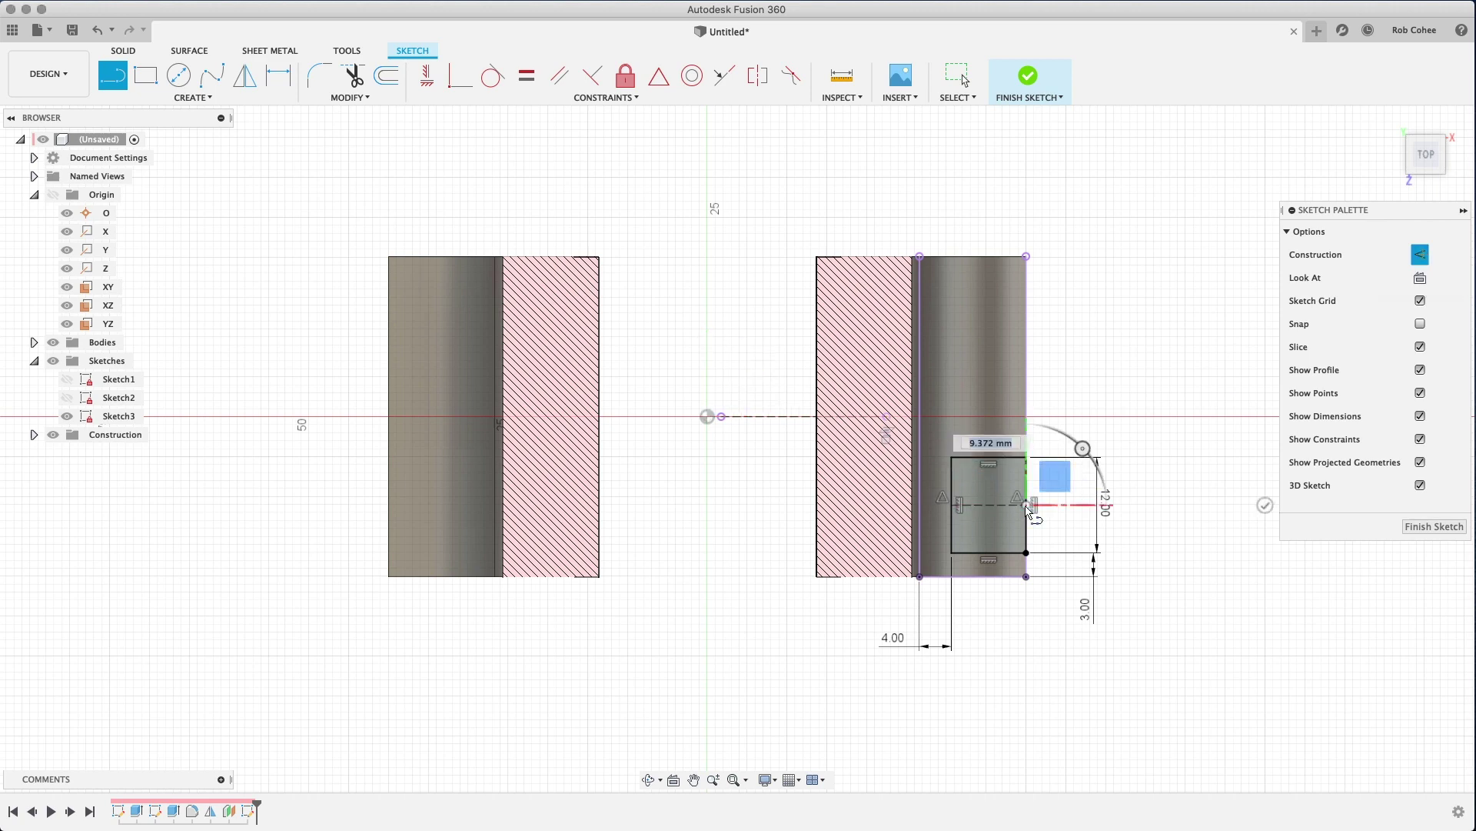
Step: Draw a construction line across the rectangle between the midpoints of its front and rear sides, and turn construction mode off
left_click(988, 457)
double_click(989, 553)
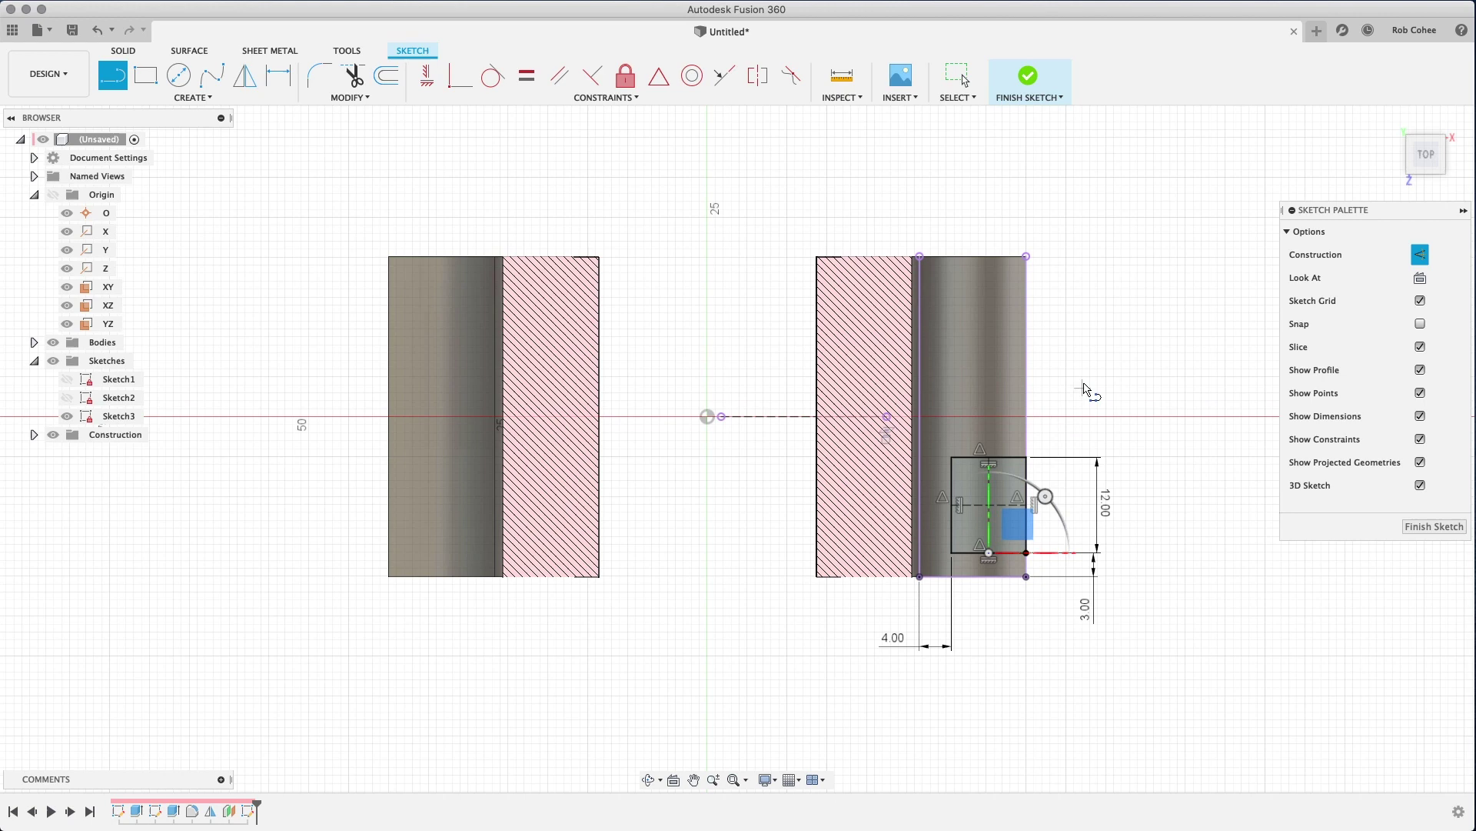
right_click(1104, 247)
left_click(1158, 247)
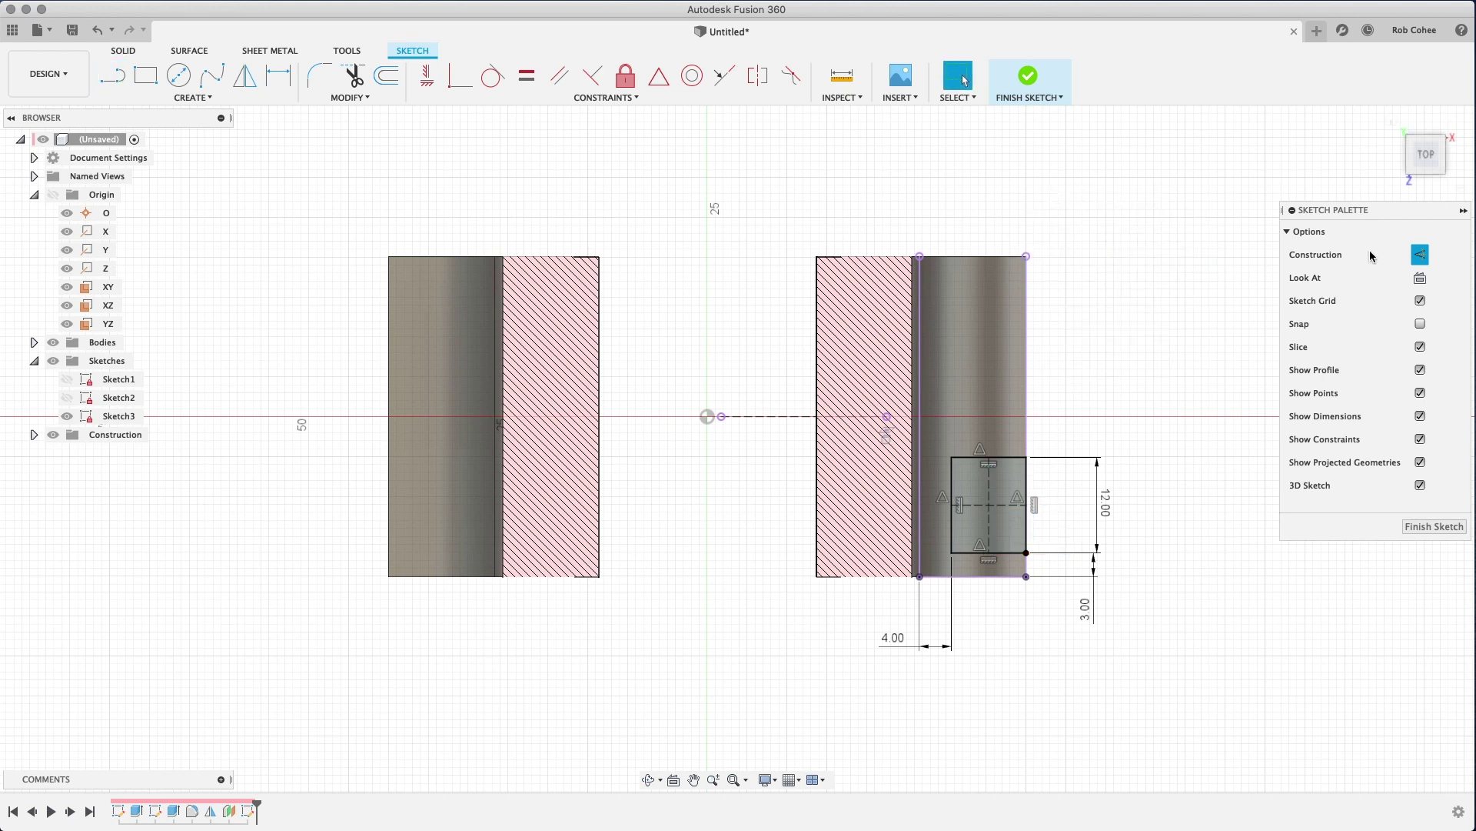
left_click(1422, 255)
Step: Place a sketch point at the rectangle's centre, where the two construction lines cross
left_click(193, 98)
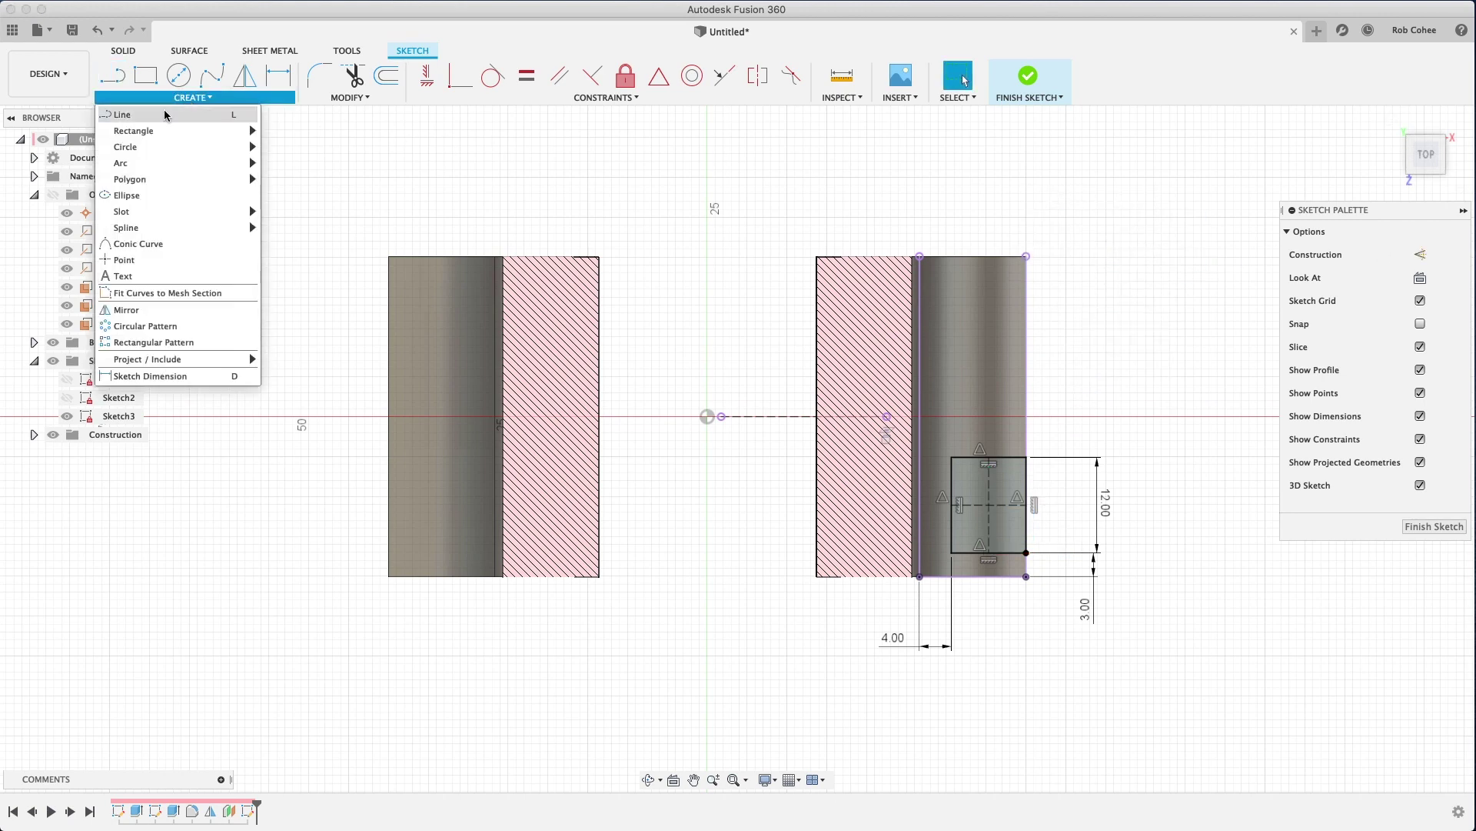
left_click(138, 265)
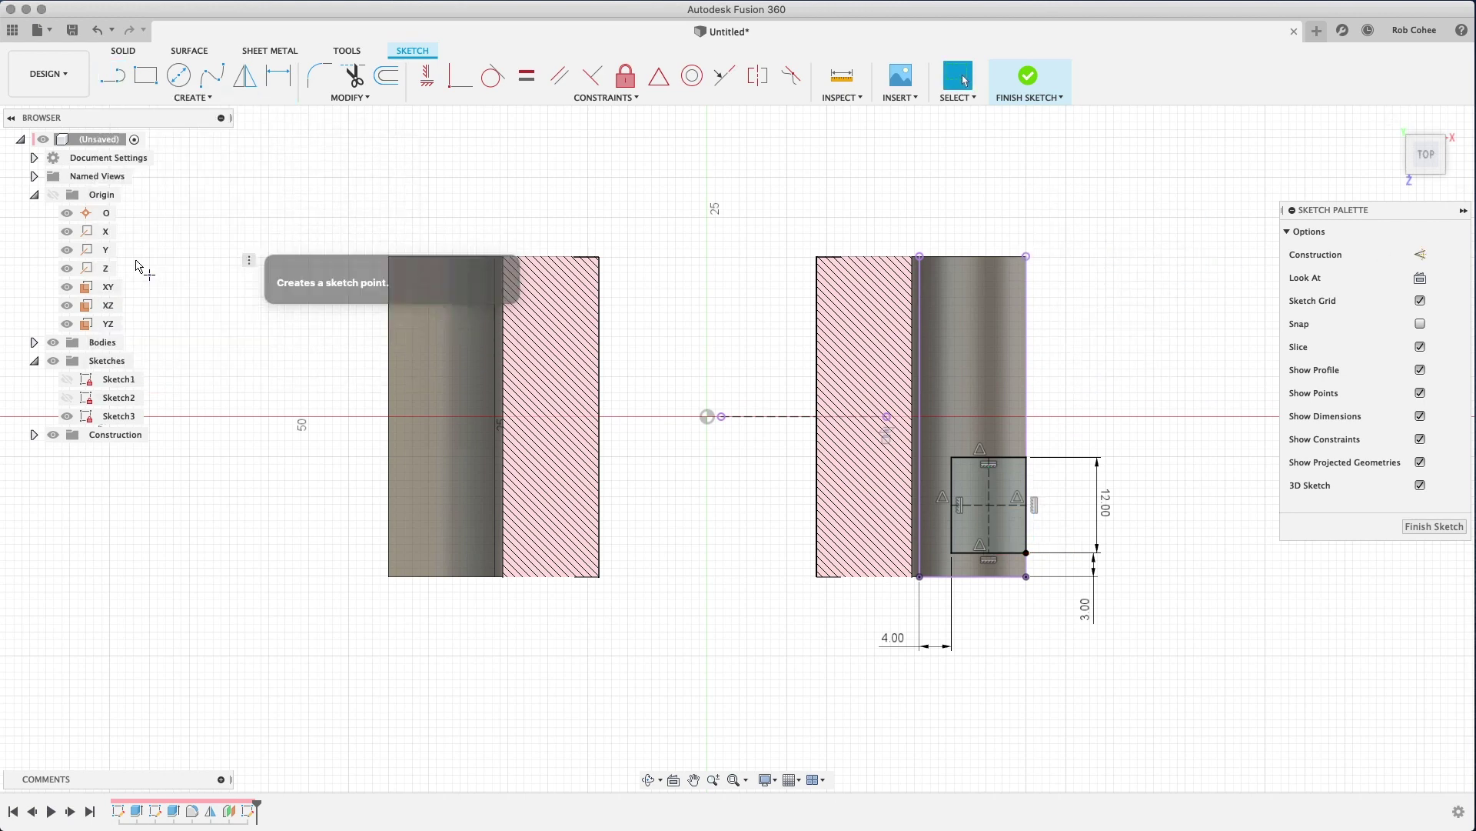
left_click(989, 506)
right_click(1109, 341)
left_click(1148, 340)
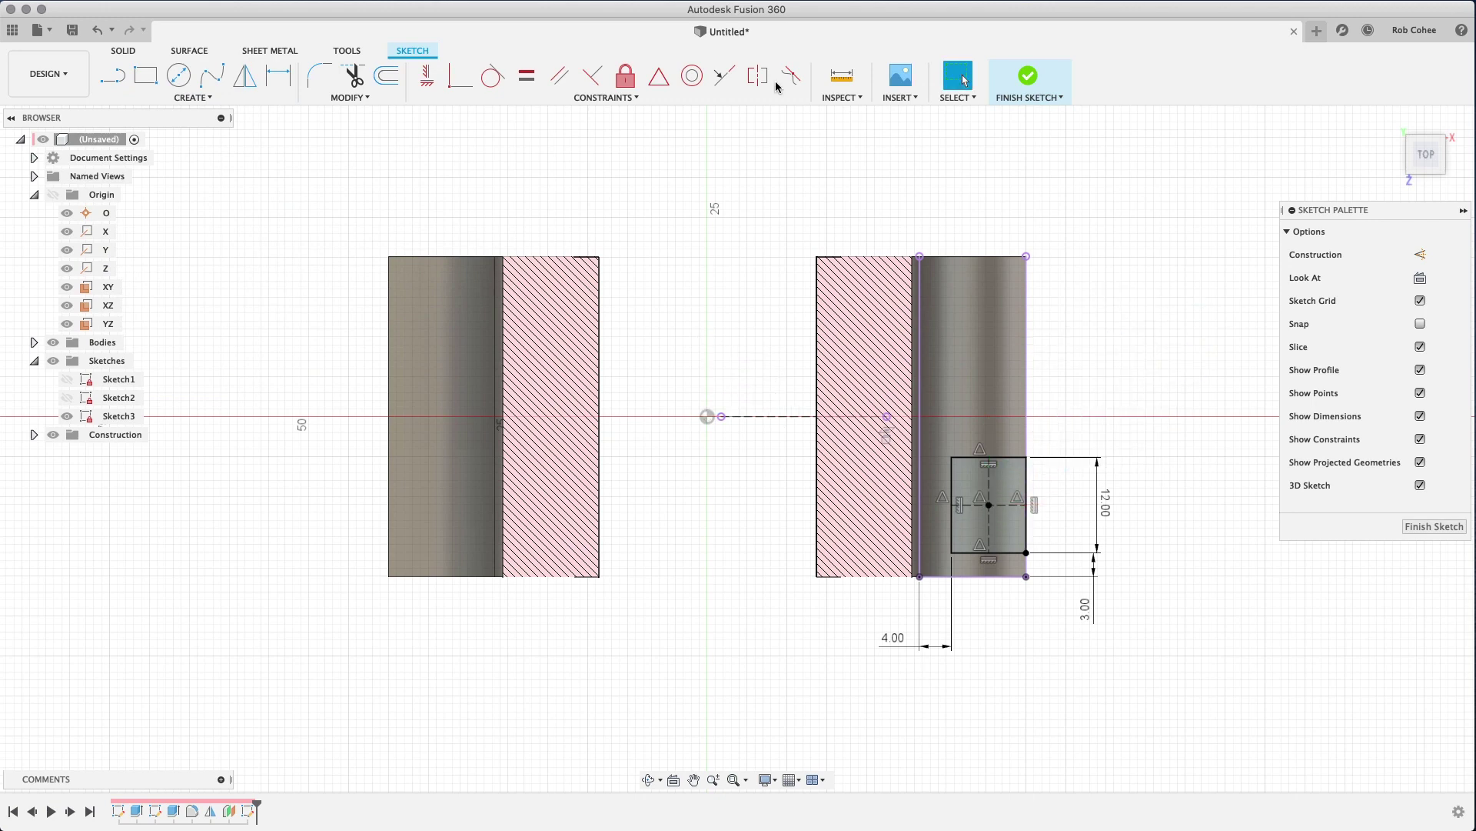
Step: Mirror the rectangle's four sides and centre point about the projected X axis line to the rear of the right foot
left_click(240, 80)
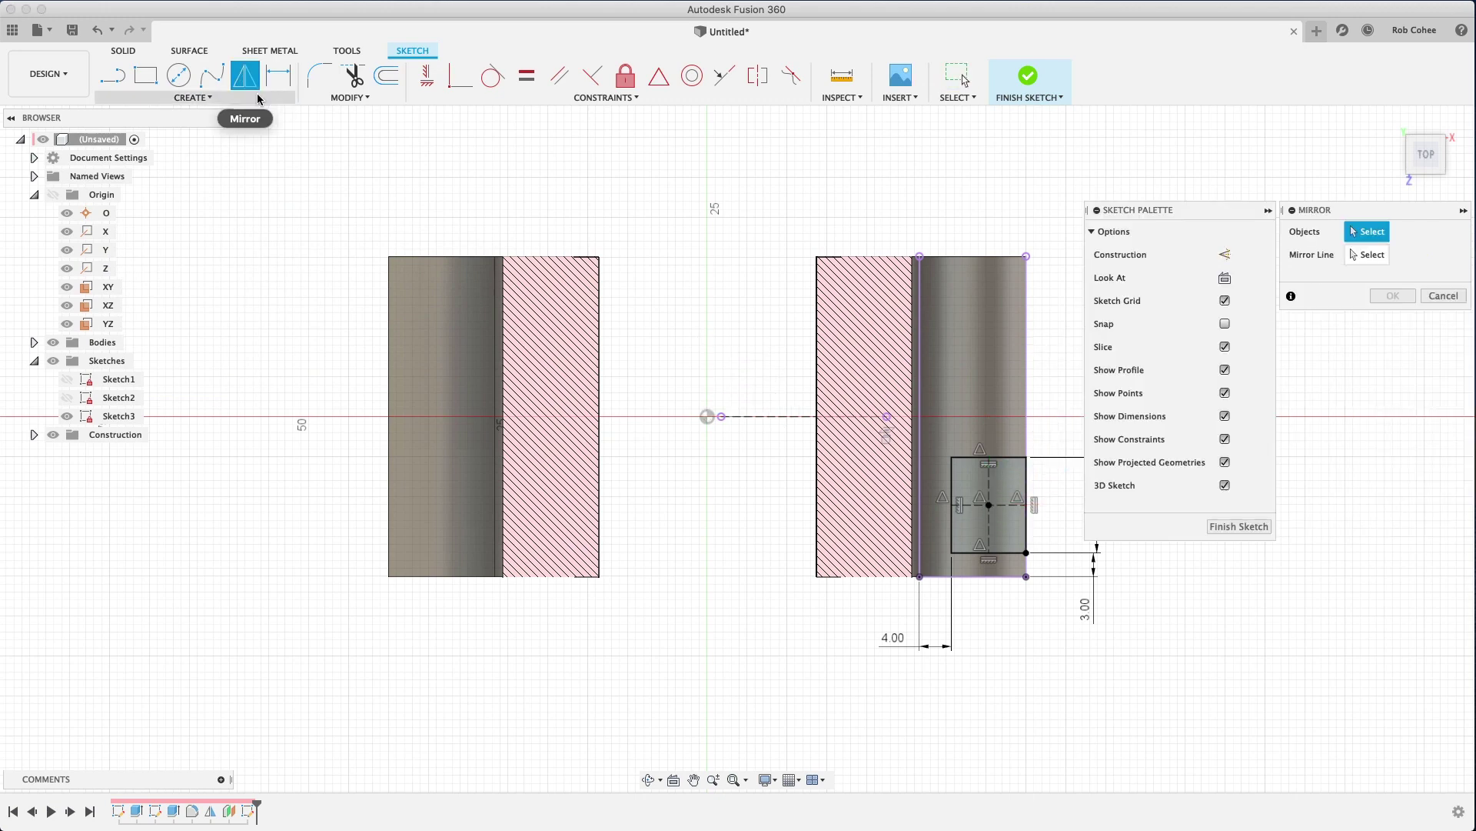
left_click(954, 492)
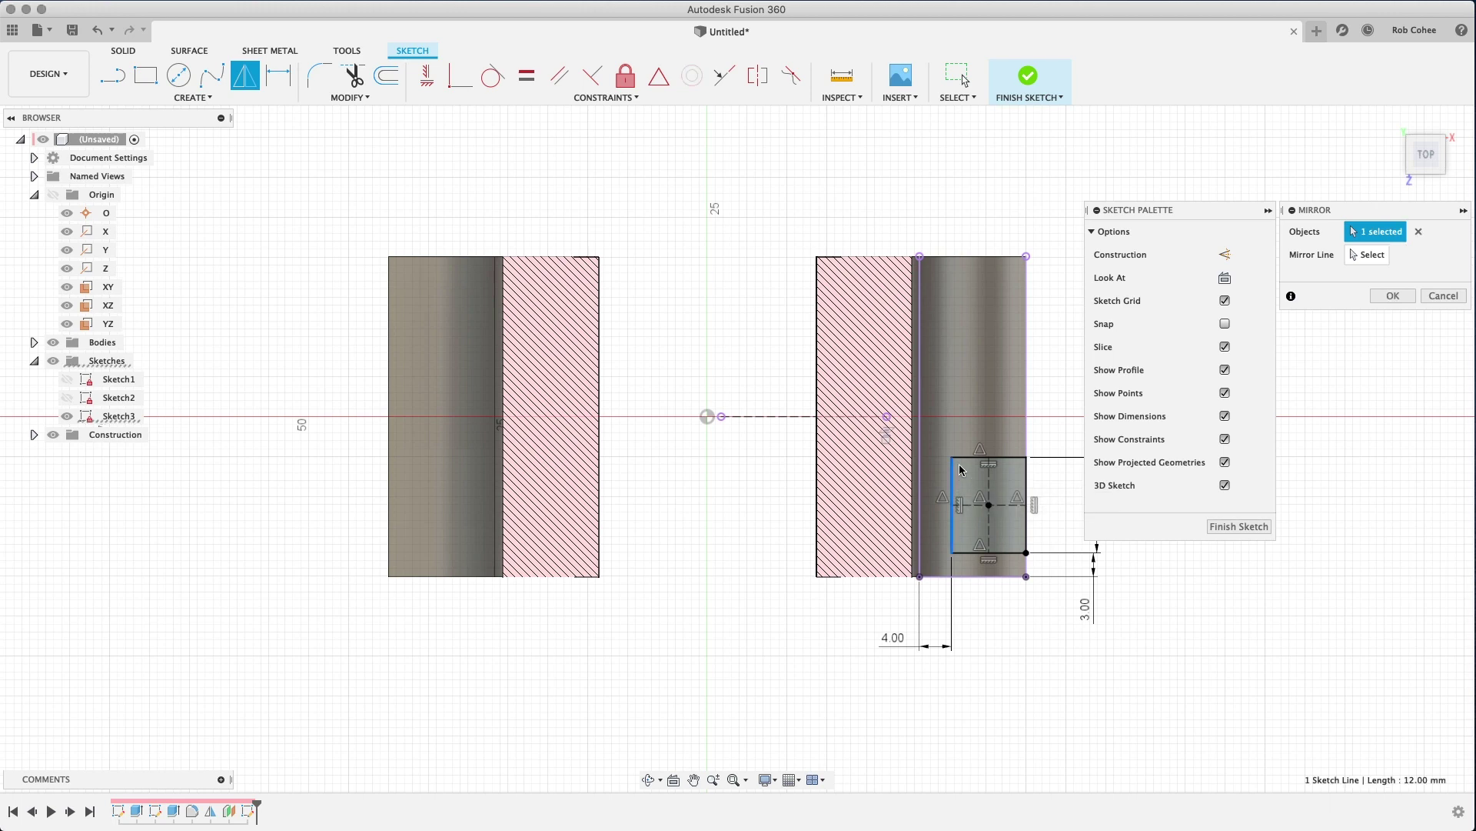
left_click(992, 459)
left_click(1027, 503)
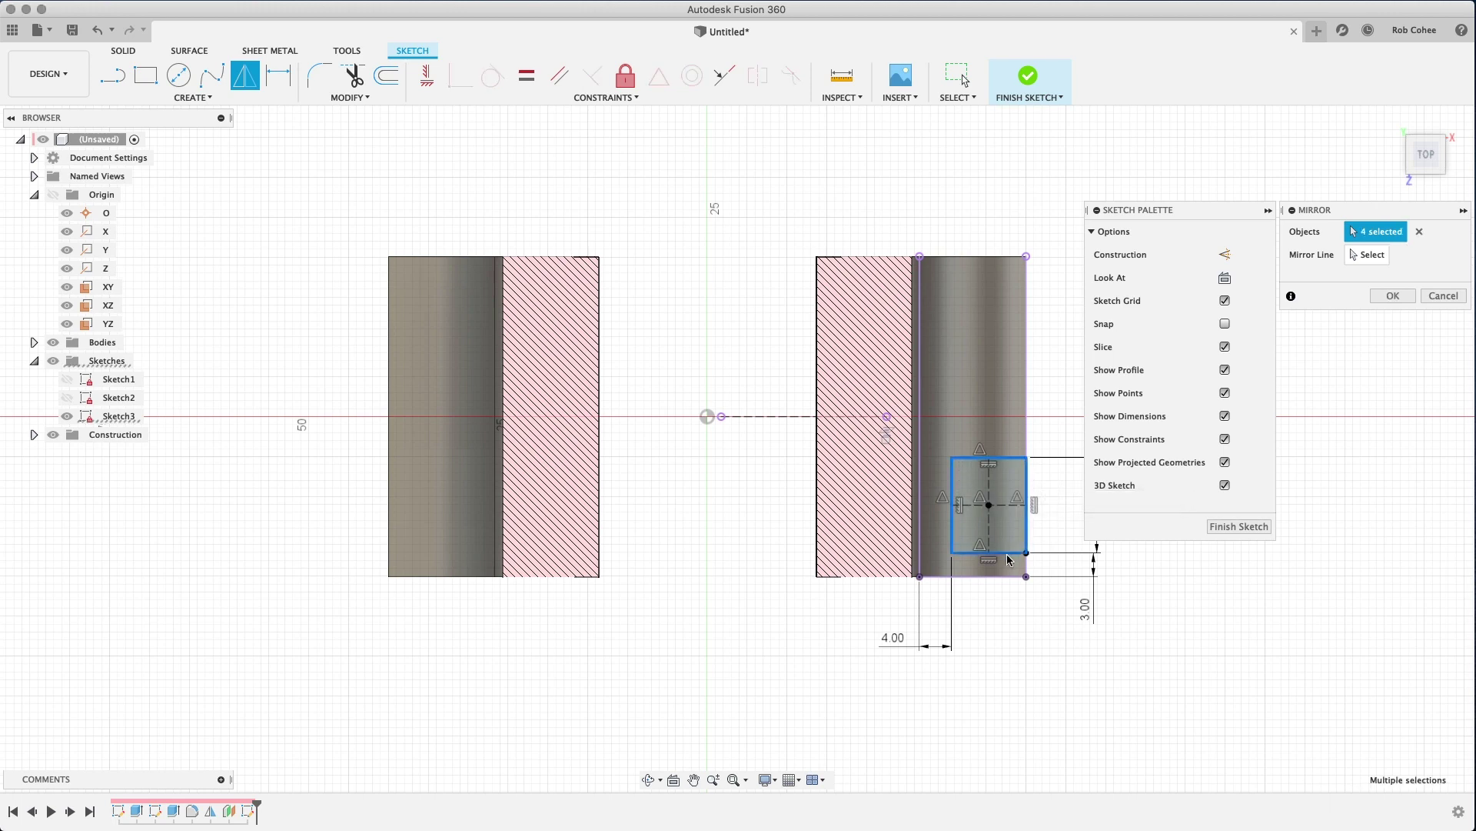
left_click(989, 506)
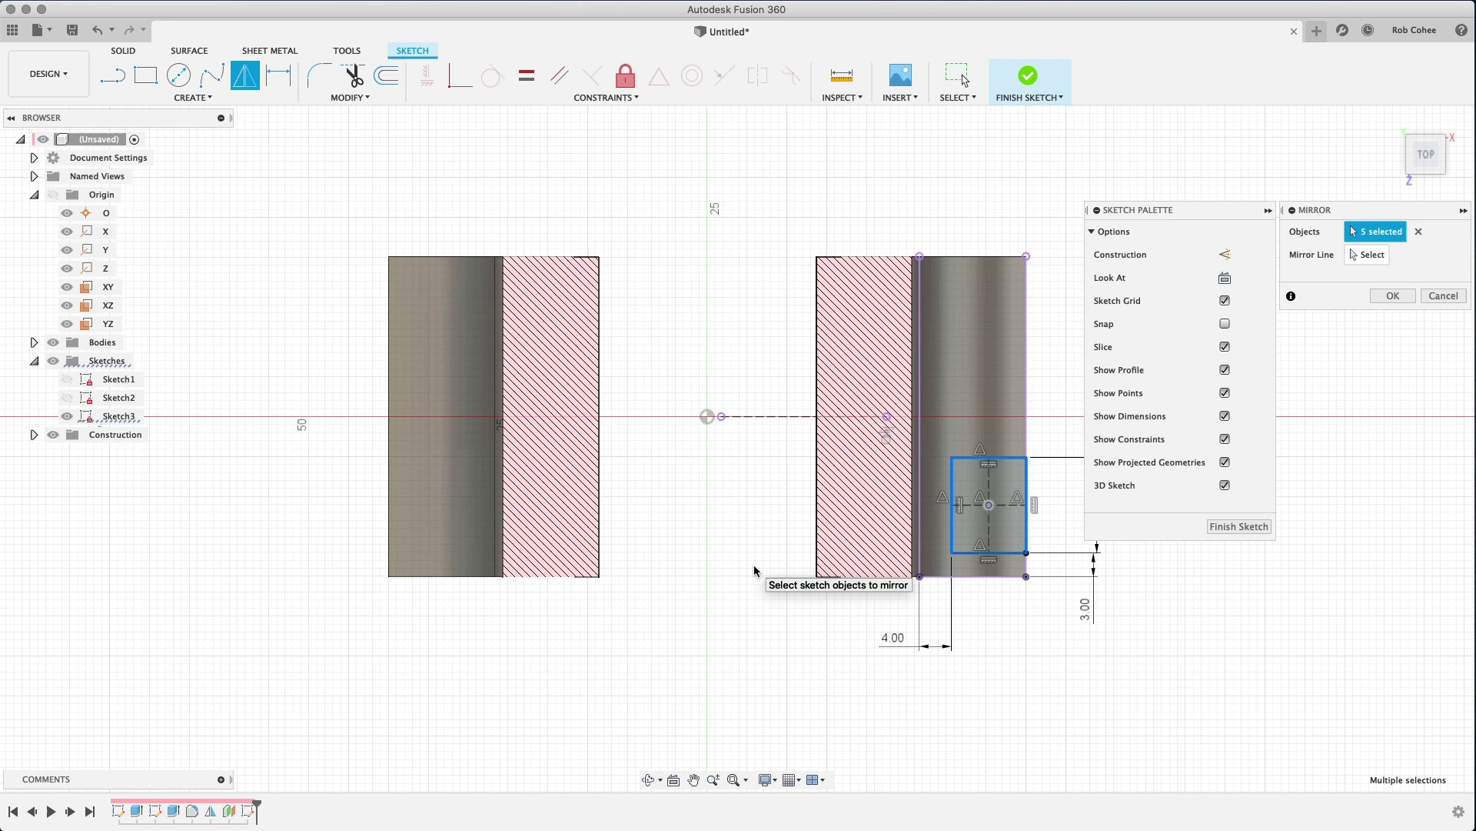
left_click(1361, 255)
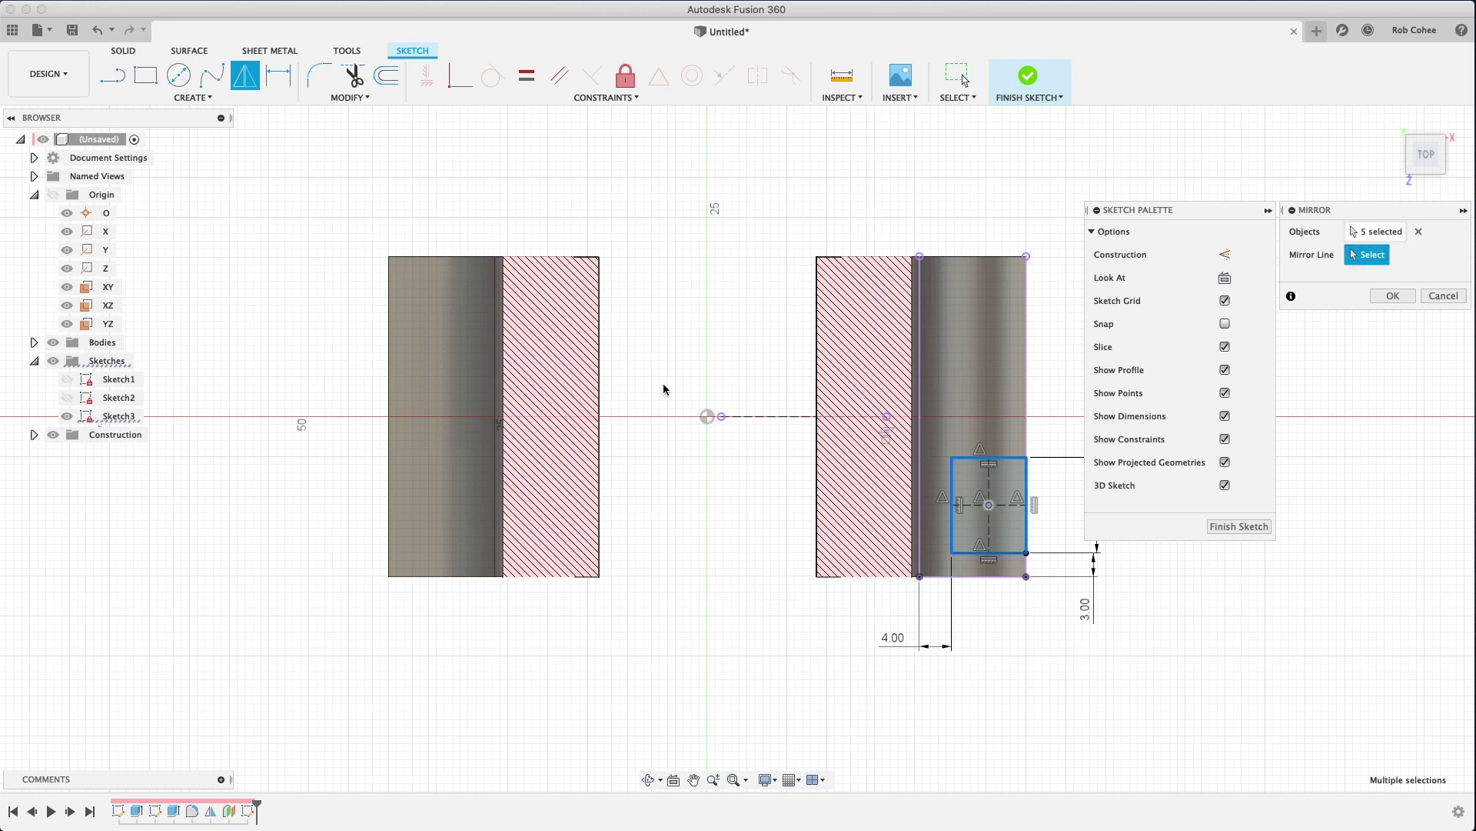
left_click(759, 418)
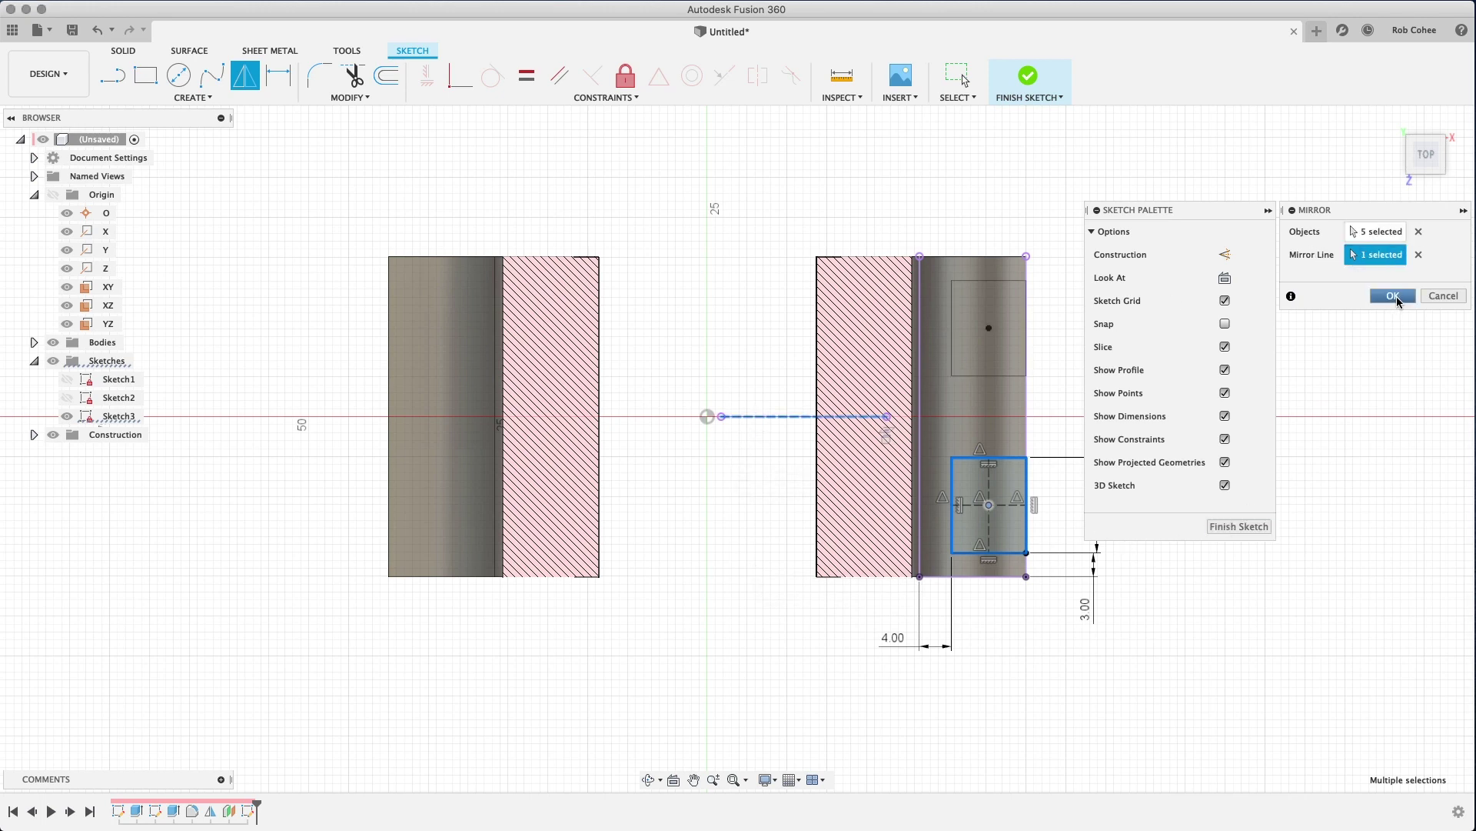
left_click_drag(1413, 208, 1413, 549)
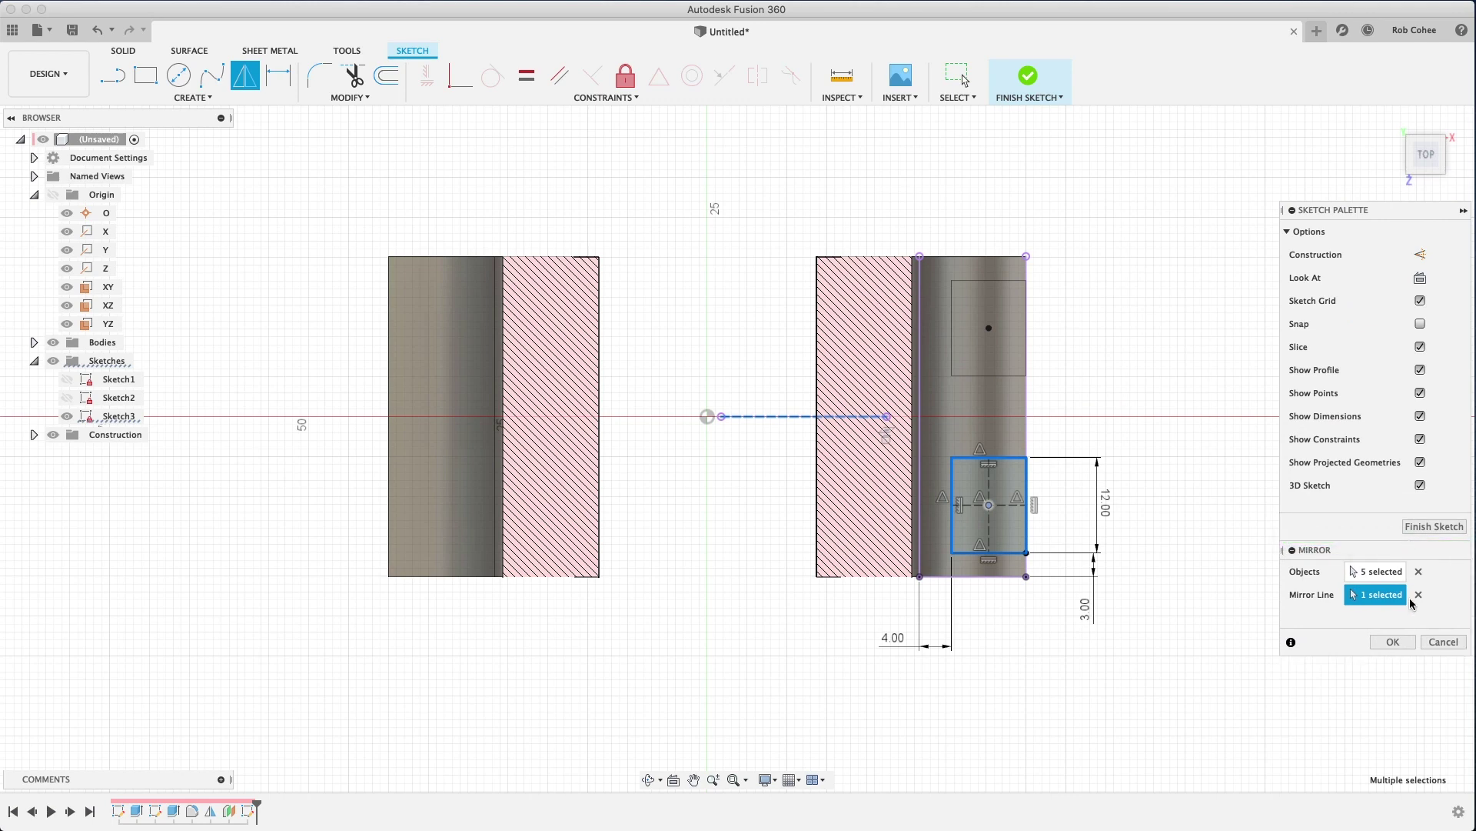
left_click(1392, 642)
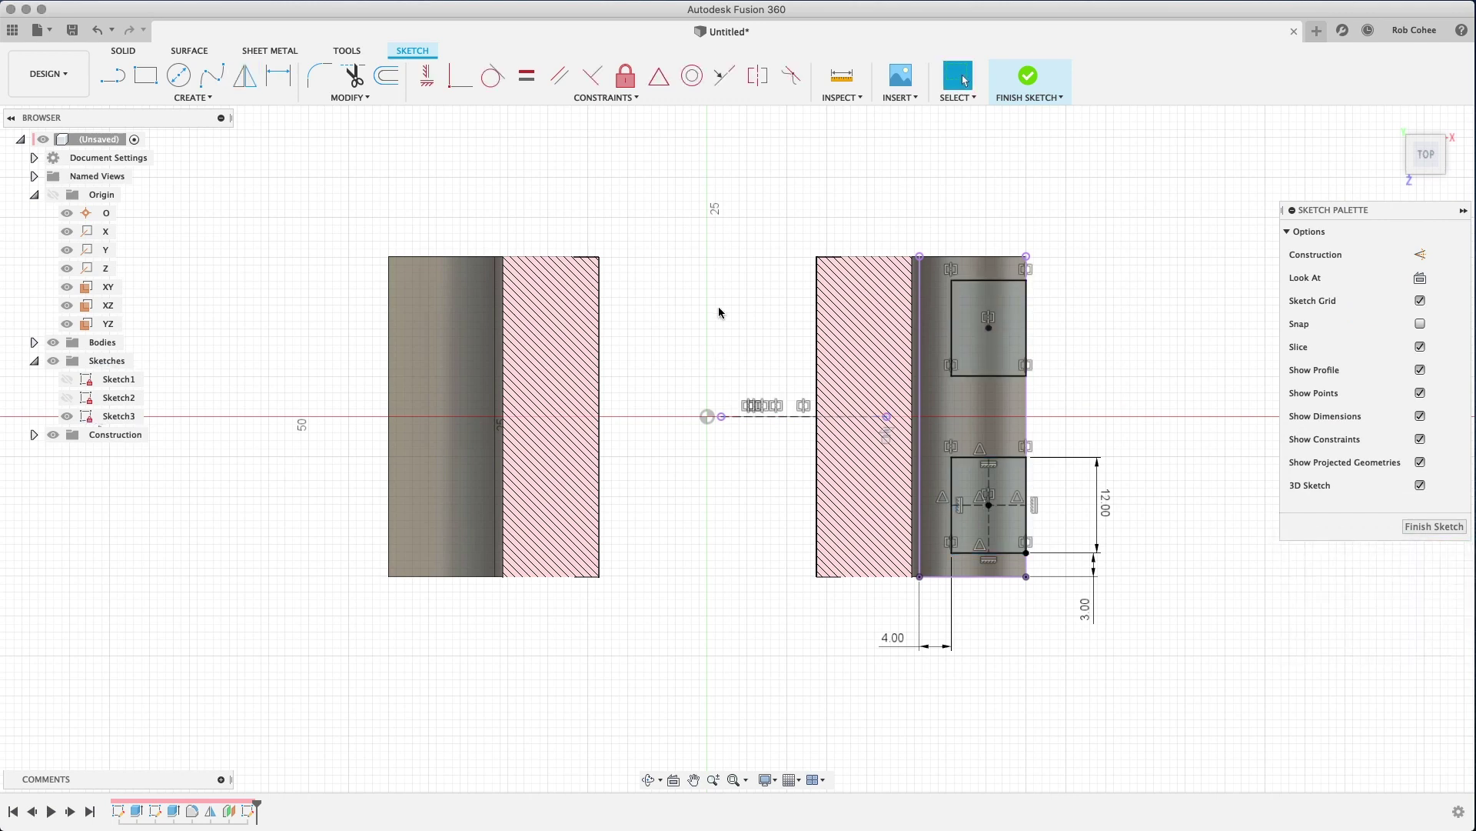
Step: Project the origin's Z axis into the sketch and make the projected line construction
key("p")
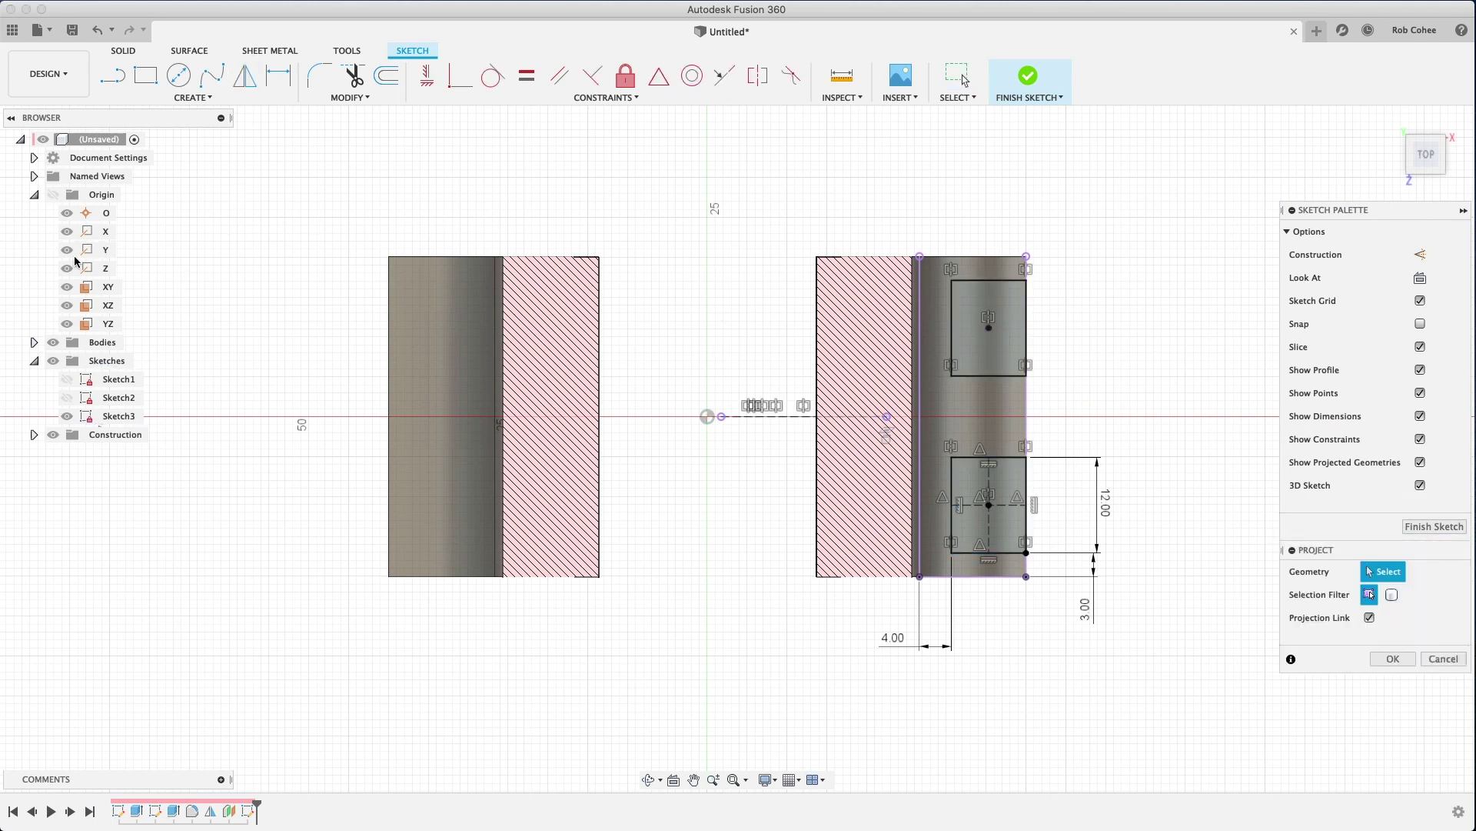
left_click(106, 268)
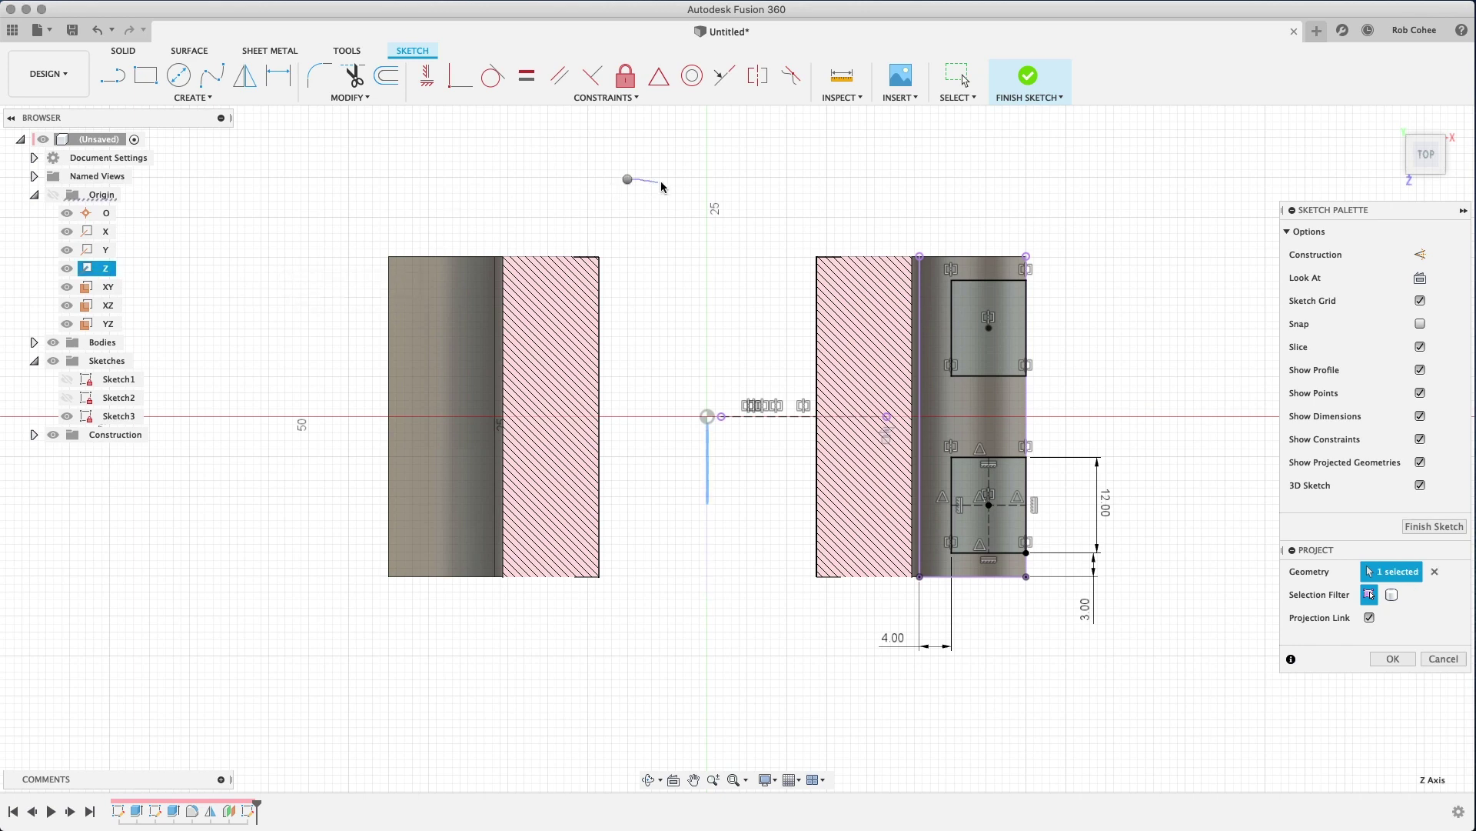
key("Return")
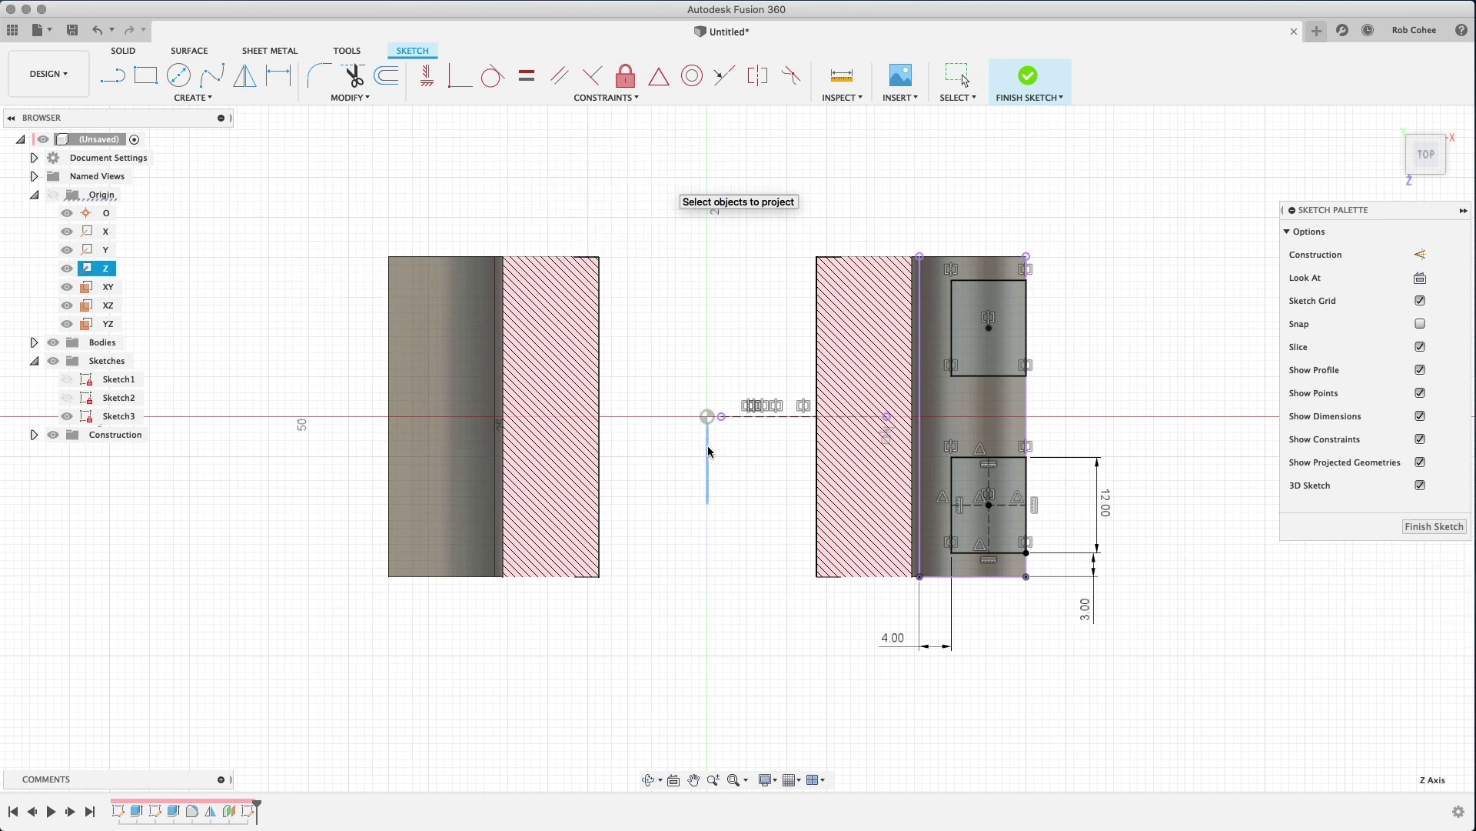
left_click(708, 467)
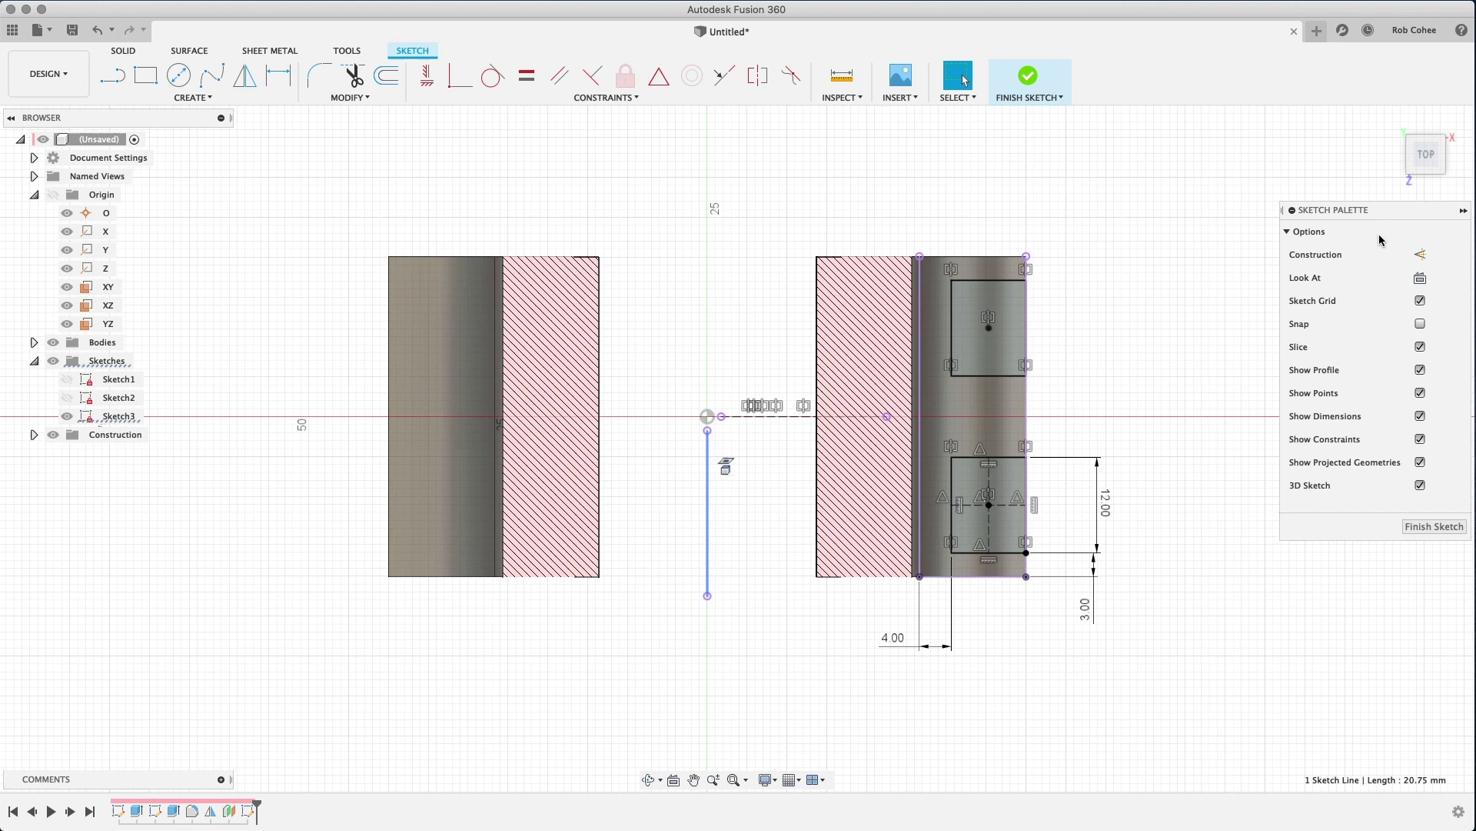
left_click(1421, 254)
key("Escape")
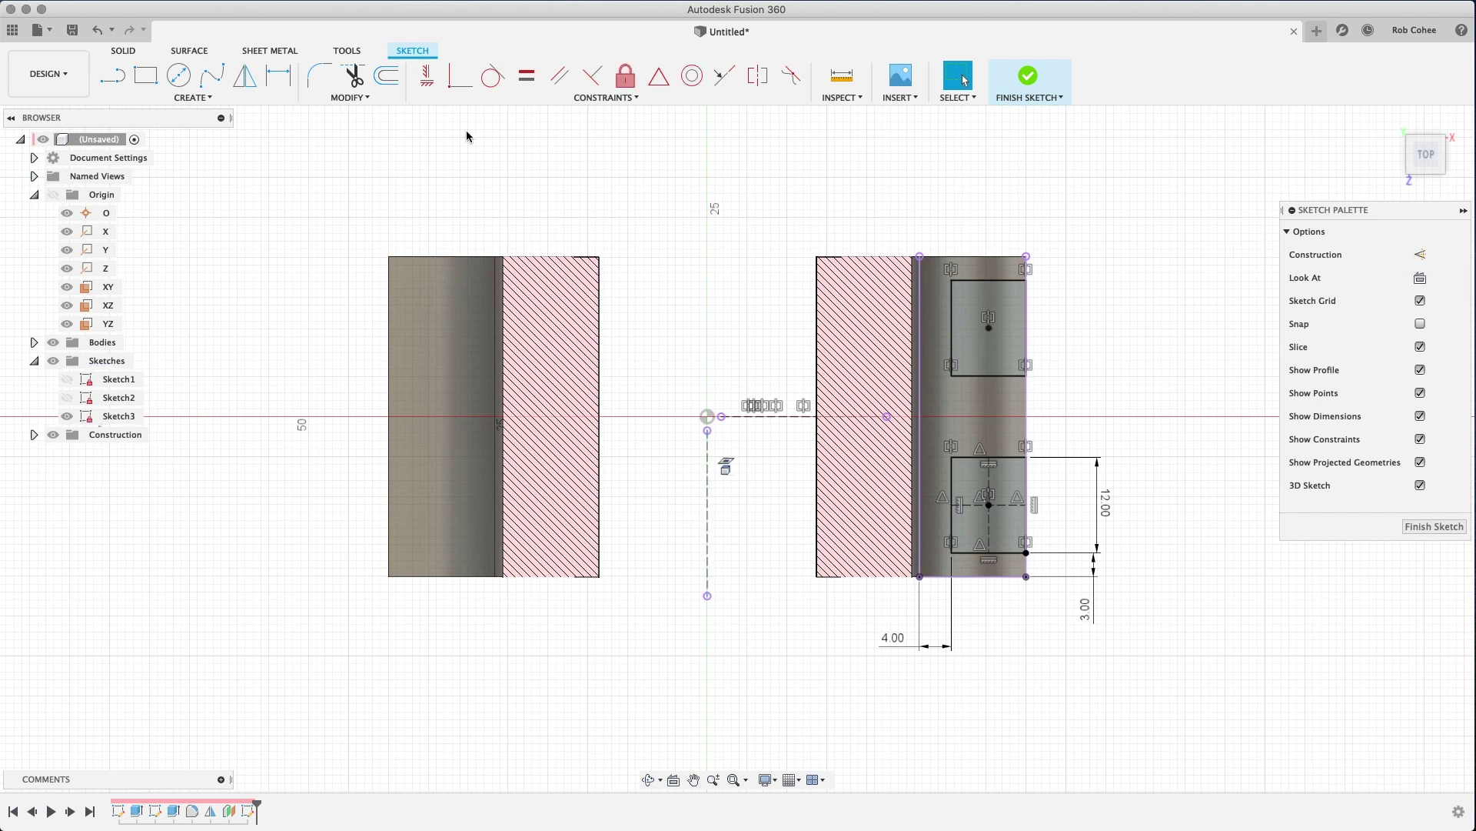
Step: Mirror both right-foot rectangles and their centre points about the projected Z axis line onto the left foot
left_click(244, 75)
left_click(954, 490)
left_click(989, 458)
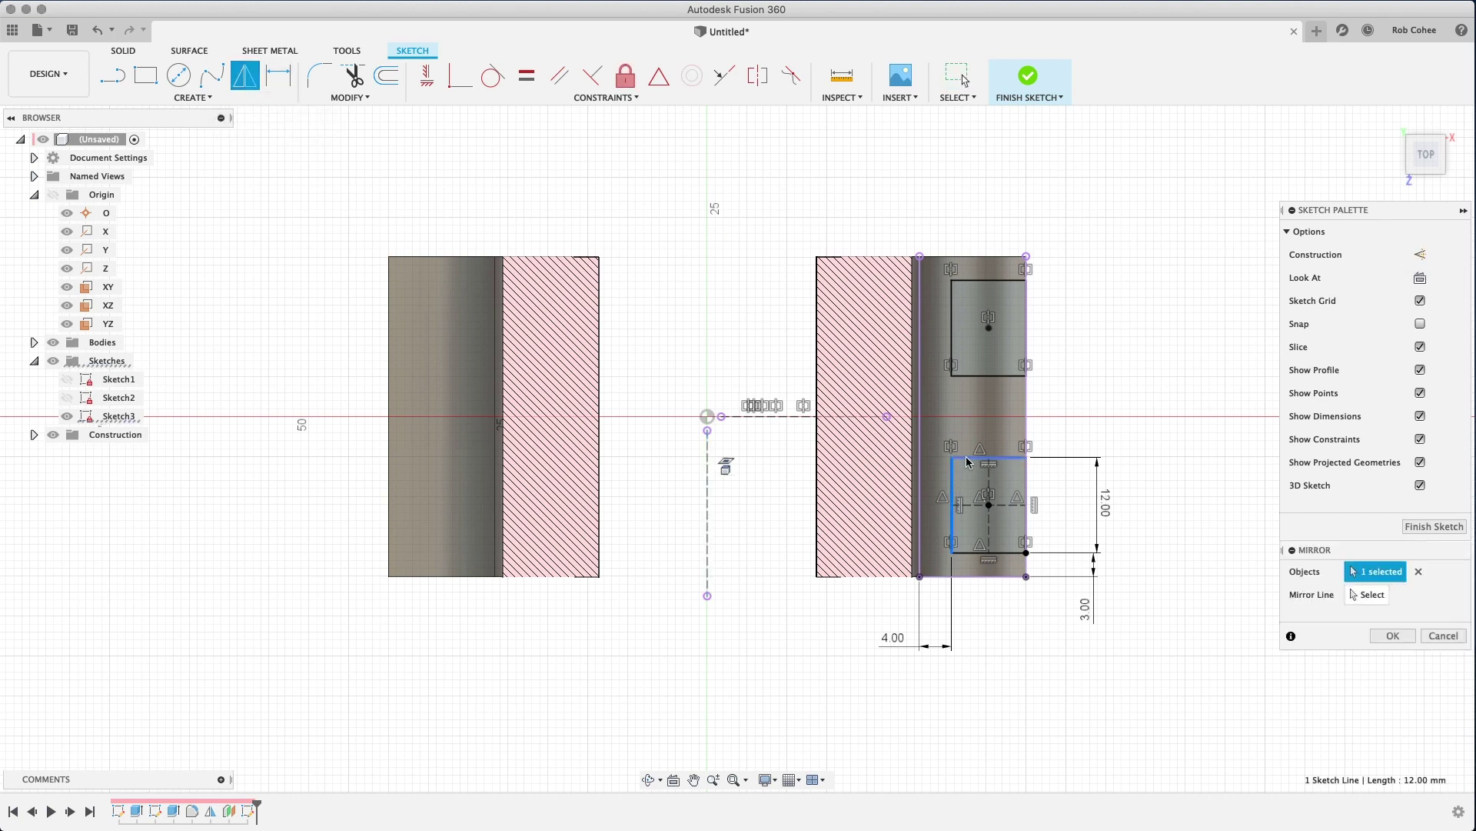
left_click(1027, 504)
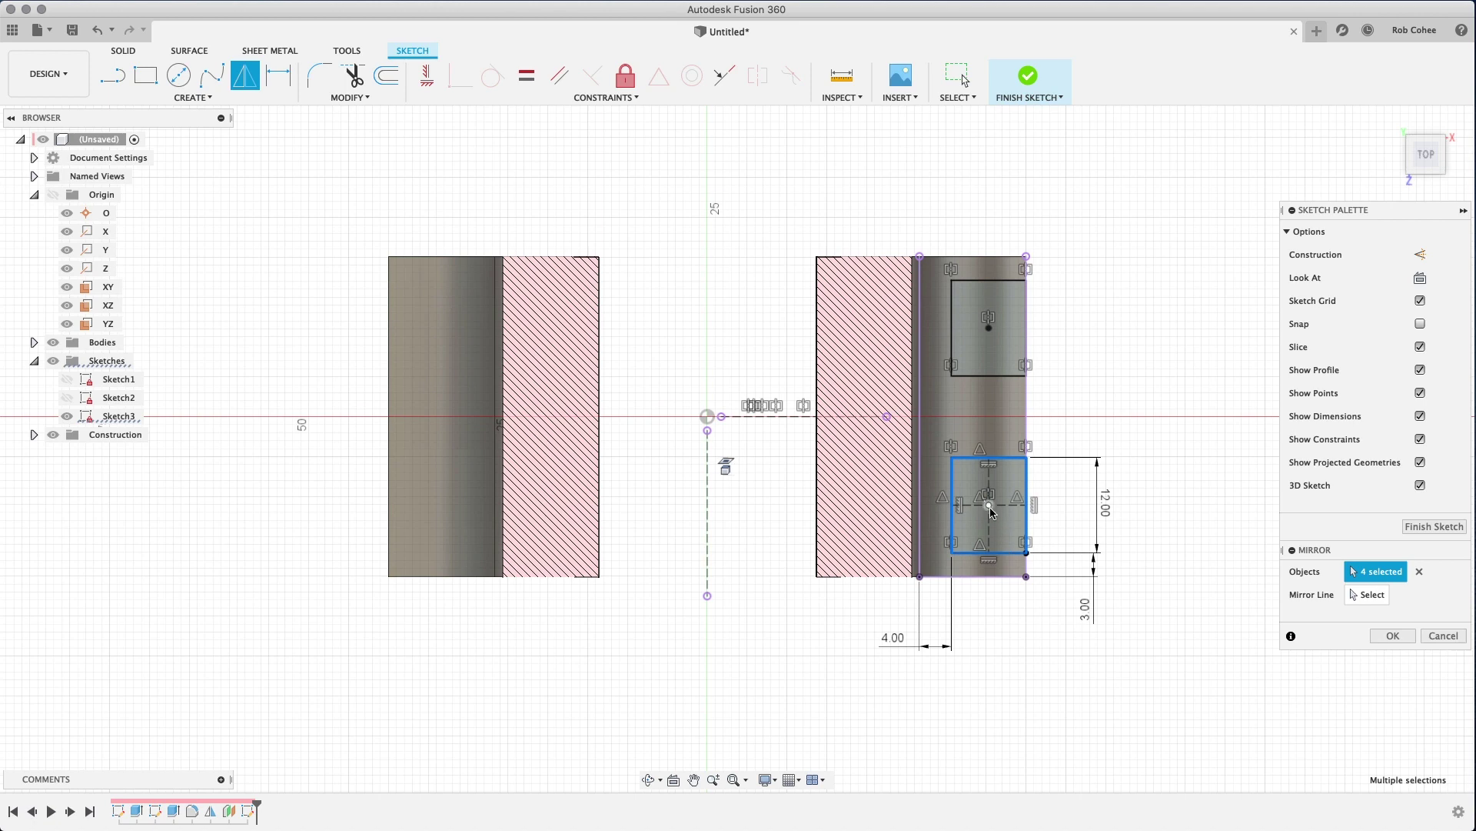
left_click(974, 376)
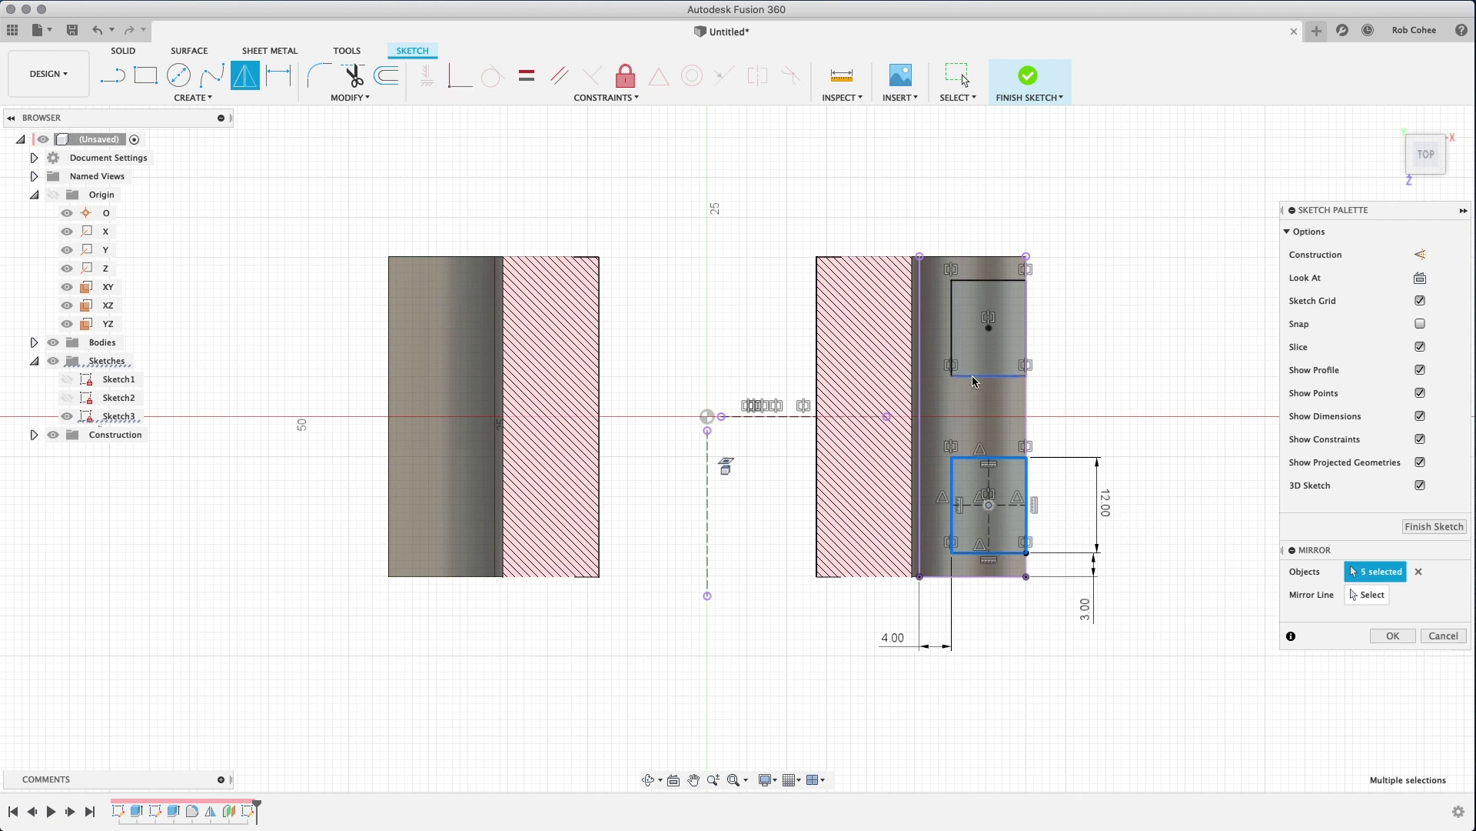
left_click(972, 282)
left_click(1027, 311)
left_click(989, 327)
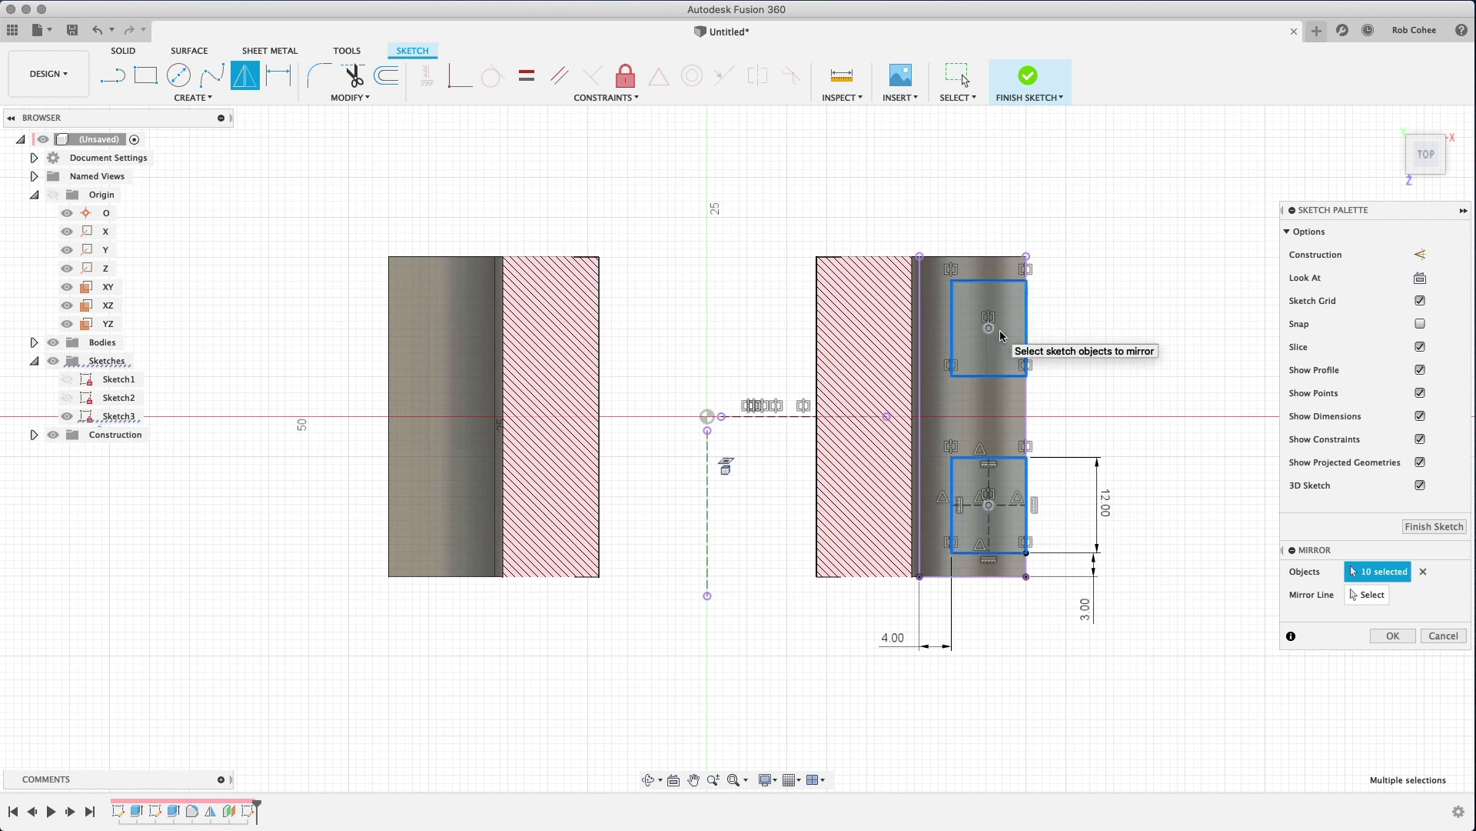
left_click(1359, 593)
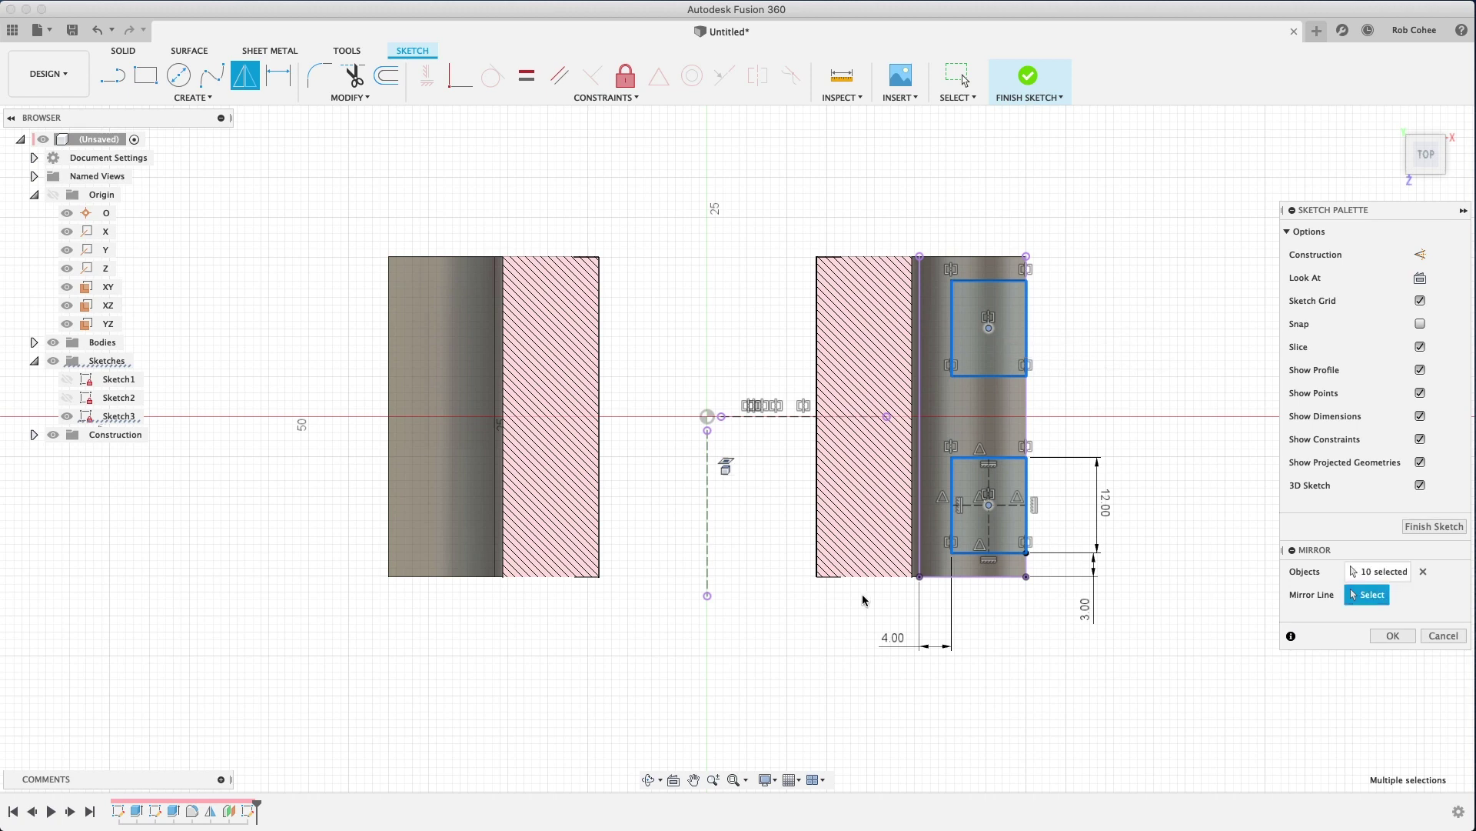
left_click(708, 530)
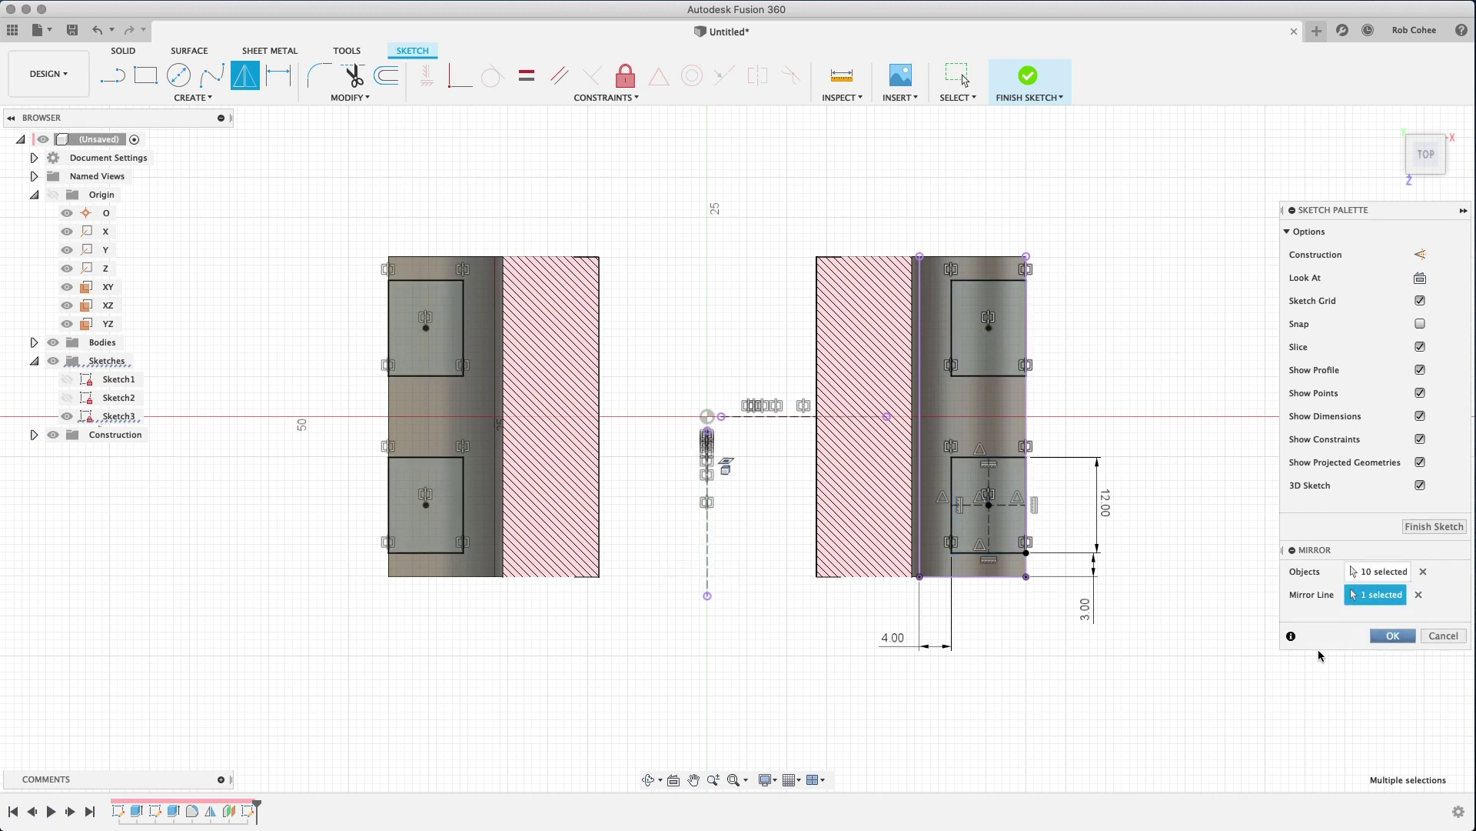
key("Return")
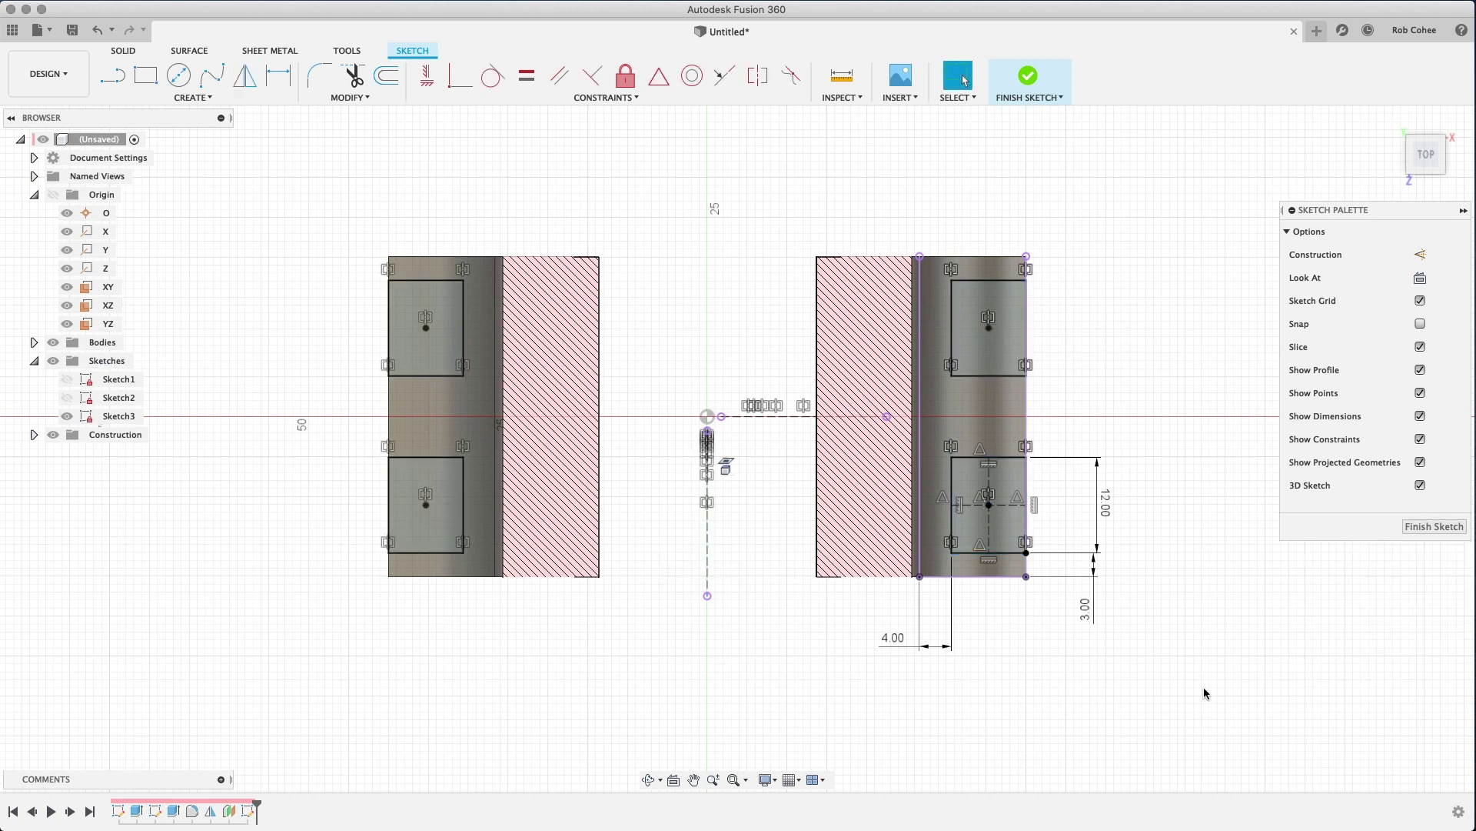
Step: Hide the sketch constraint symbols and finish the sketch
left_click(1420, 439)
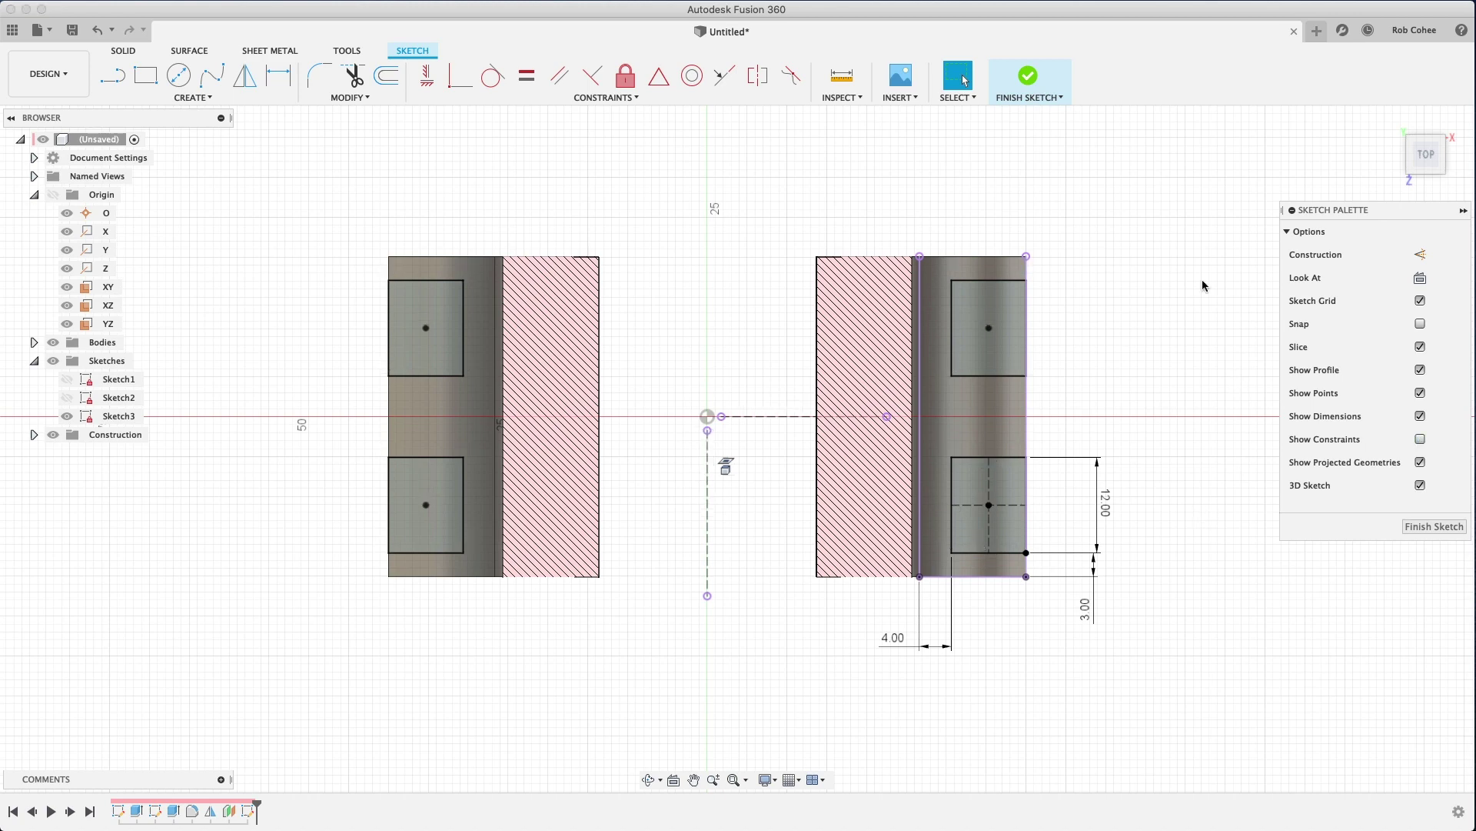
left_click(1434, 526)
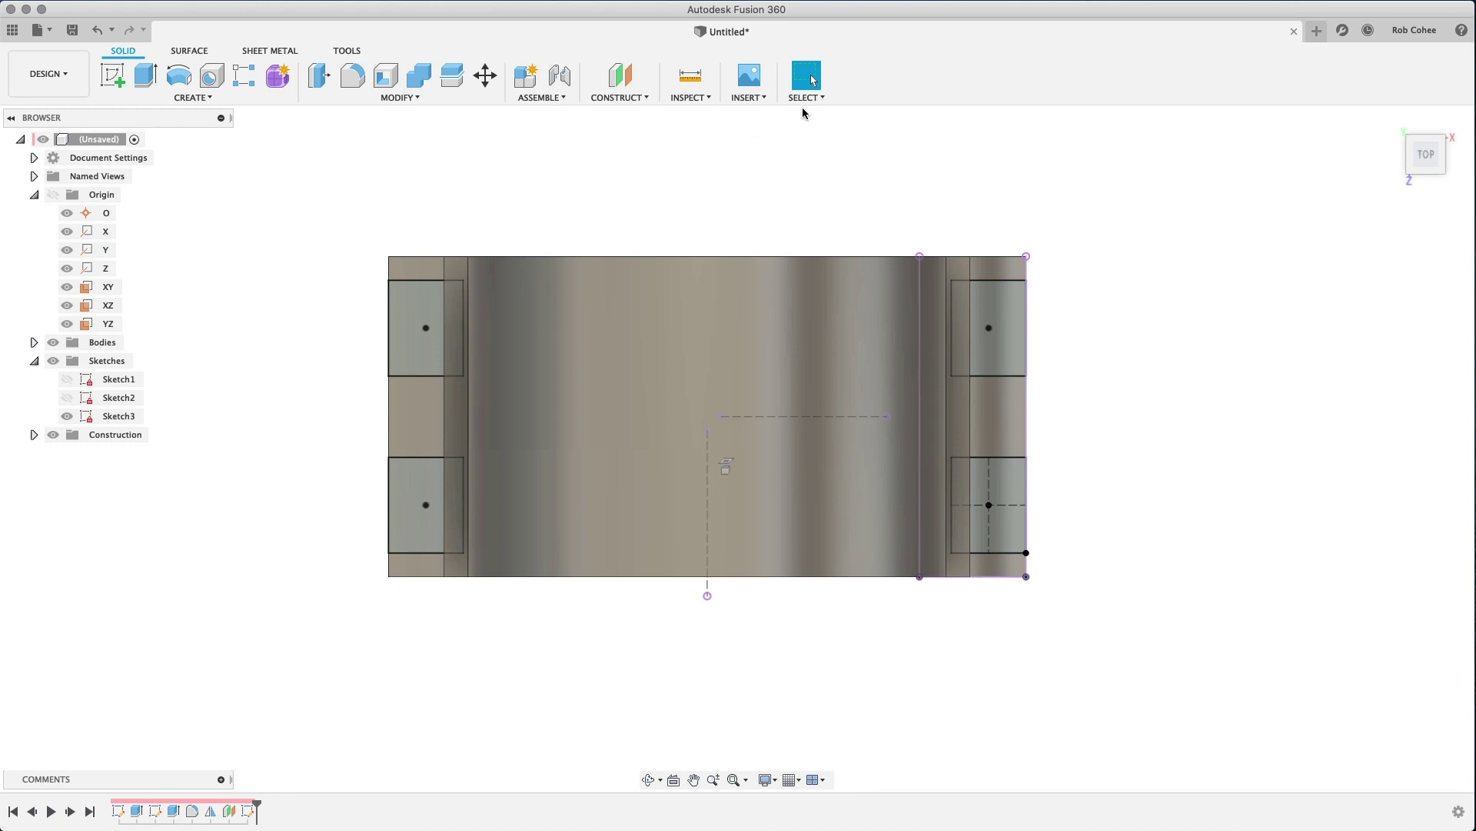
Step: Start an Extrude with all four rectangular profiles above the feet selected
left_click(1391, 120)
middle_click_drag(1055, 365, 951, 73)
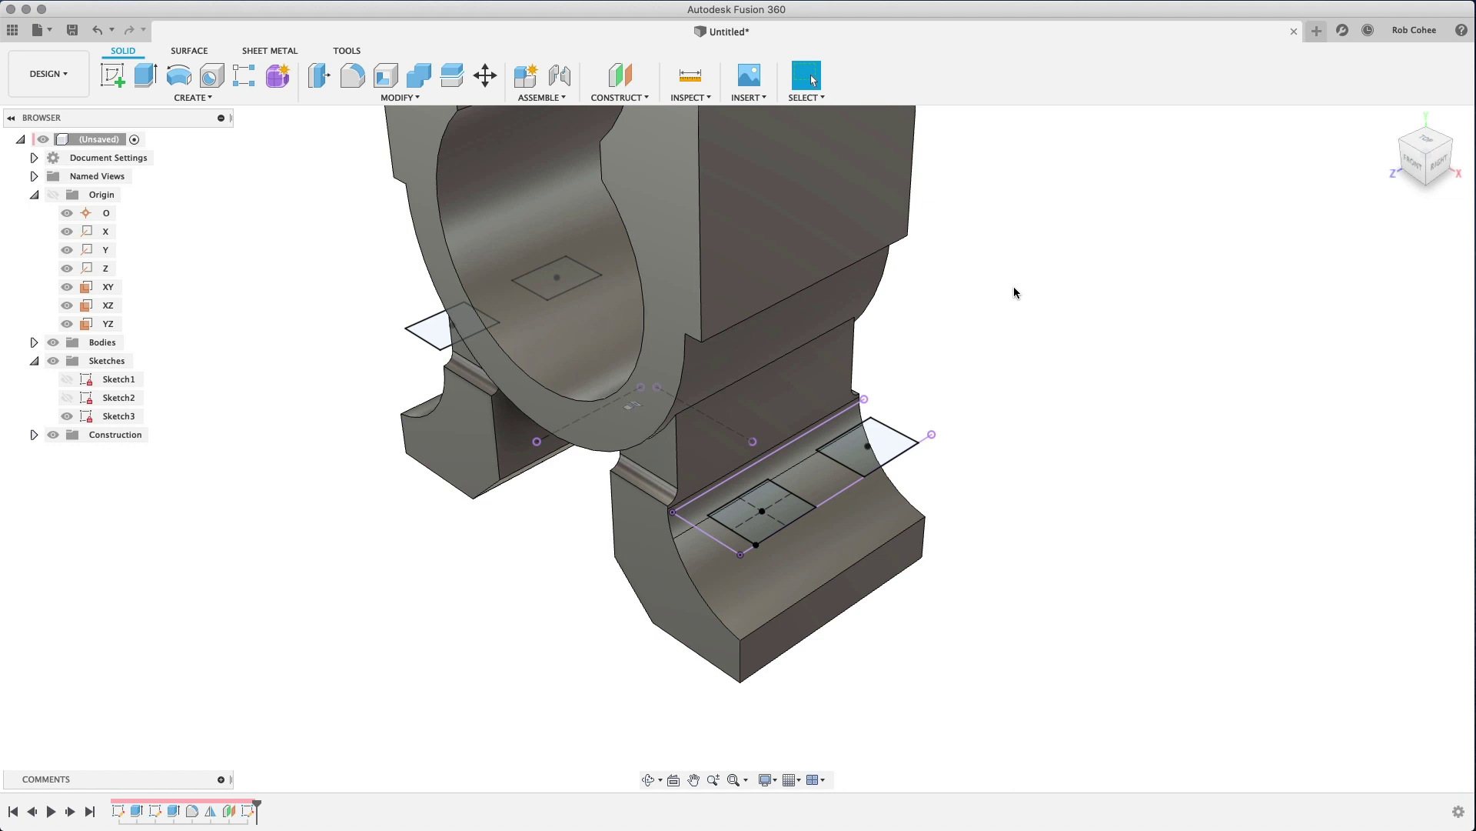
key("e")
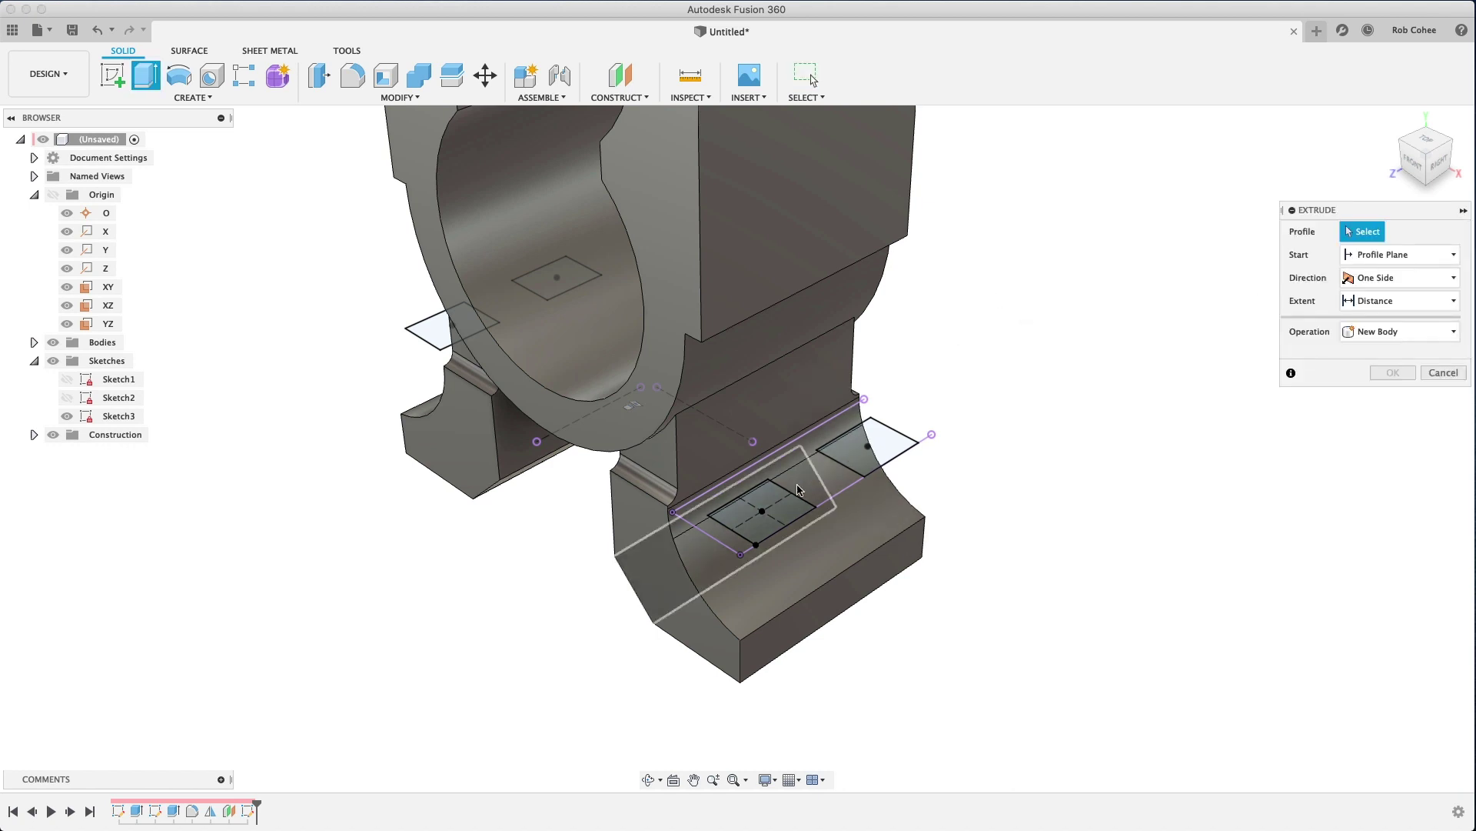
left_click(788, 514)
left_click(875, 444)
middle_click_drag(470, 430, 607, 432, "shift")
left_click(369, 389)
left_click(293, 325)
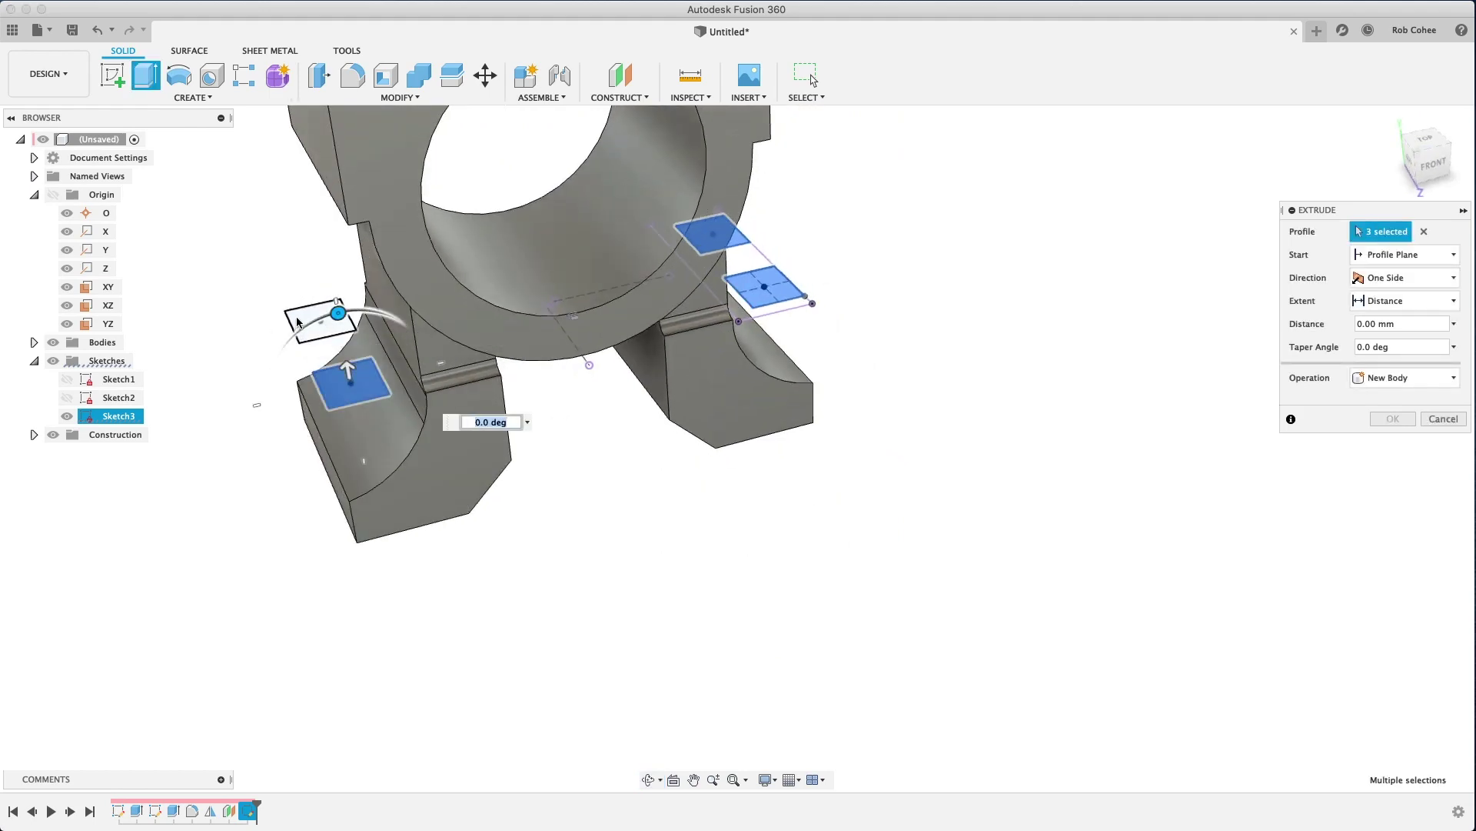
left_click(295, 324)
middle_click_drag(584, 506, 489, 498, "shift")
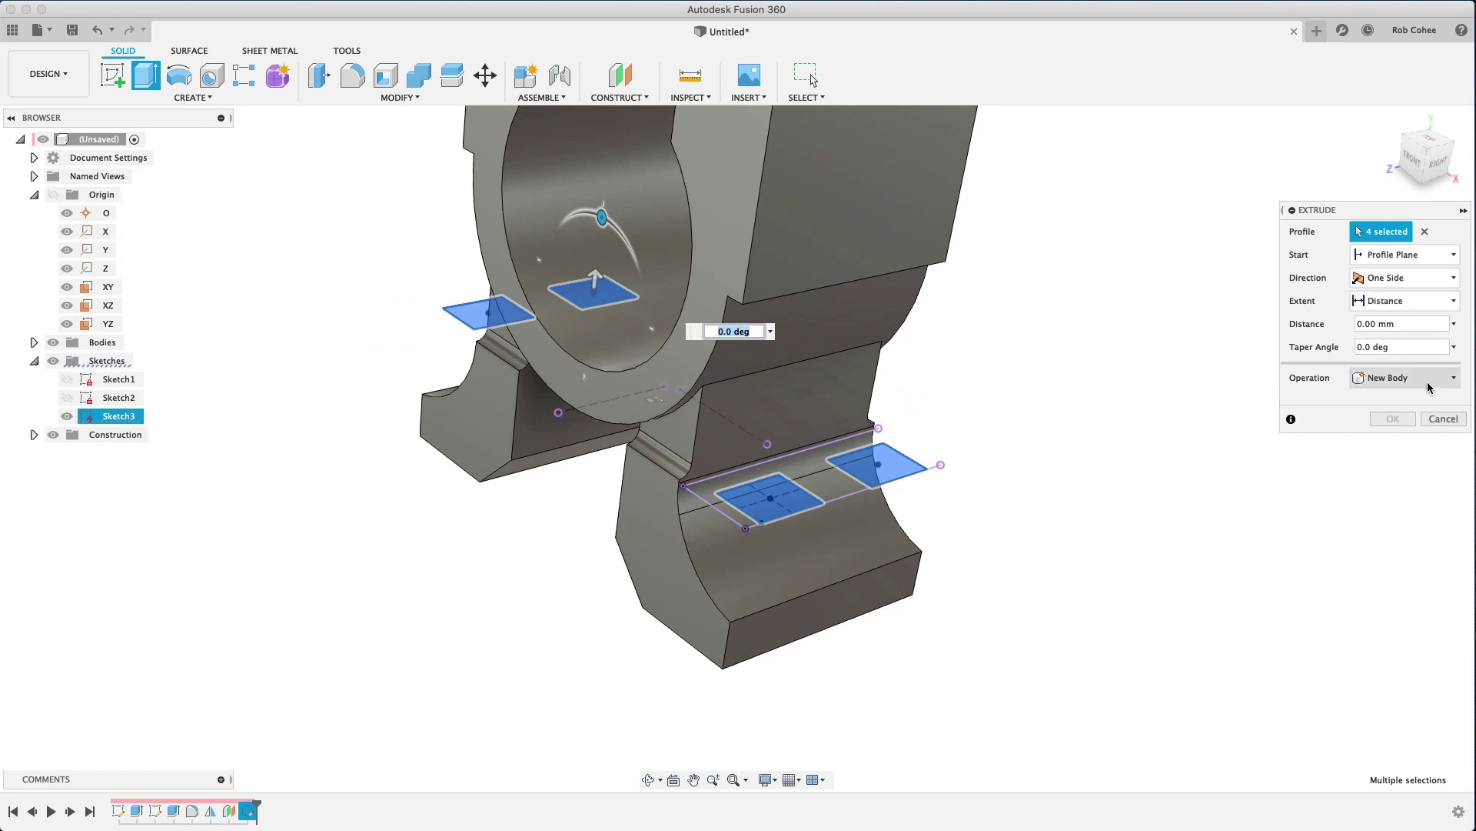
Step: Set the extrusion's operation to Cut and pull it down through the feet to a distance of -21 mm
left_click(1407, 377)
left_click(1380, 417)
left_click_drag(594, 276, 581, 414)
middle_click_drag(558, 537, 577, 597, "shift")
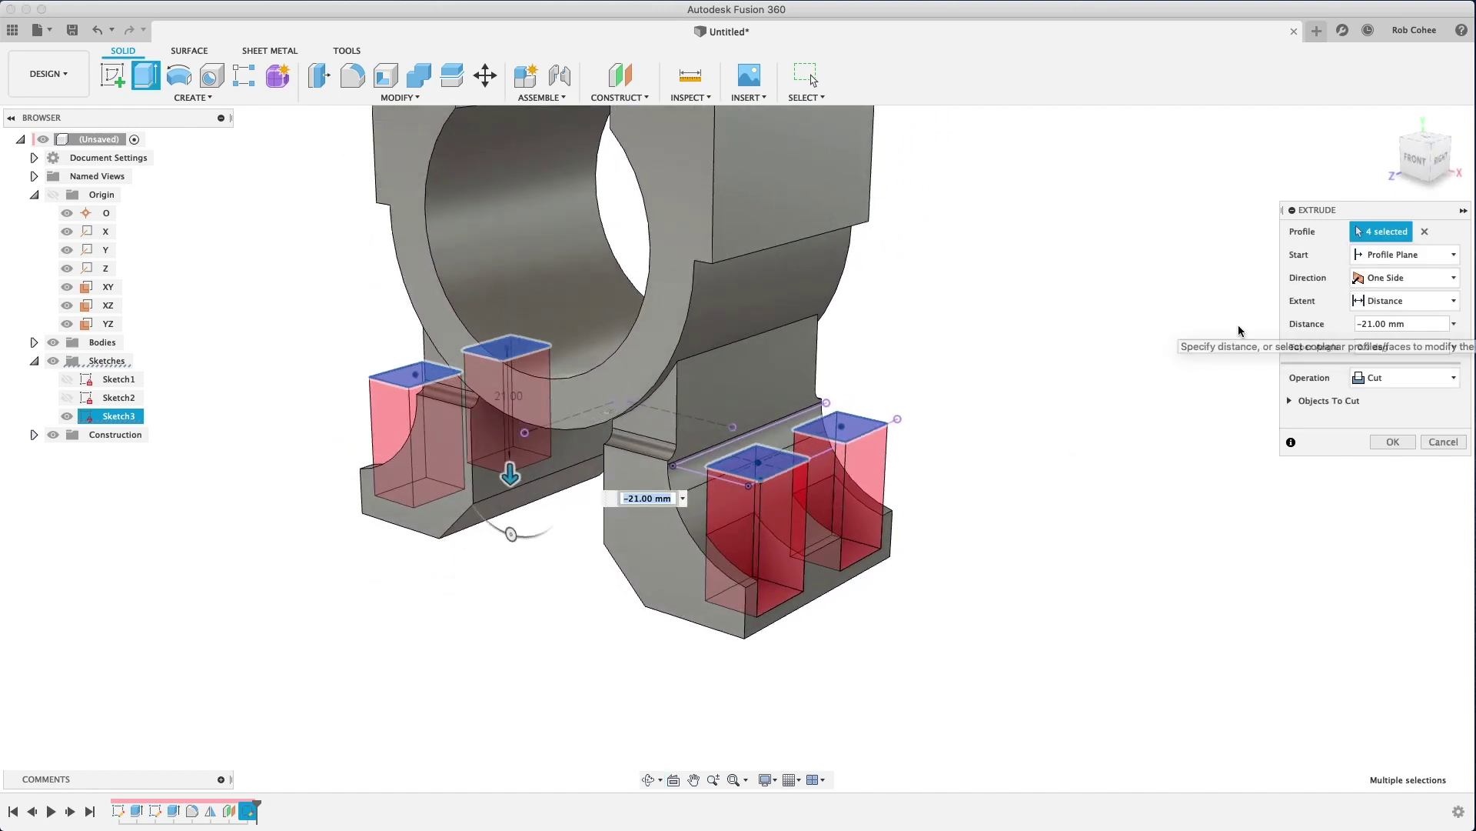
Step: Change the cut's extent to To Object and pick the underside of the right foot as the end face
left_click(1424, 306)
left_click(1389, 338)
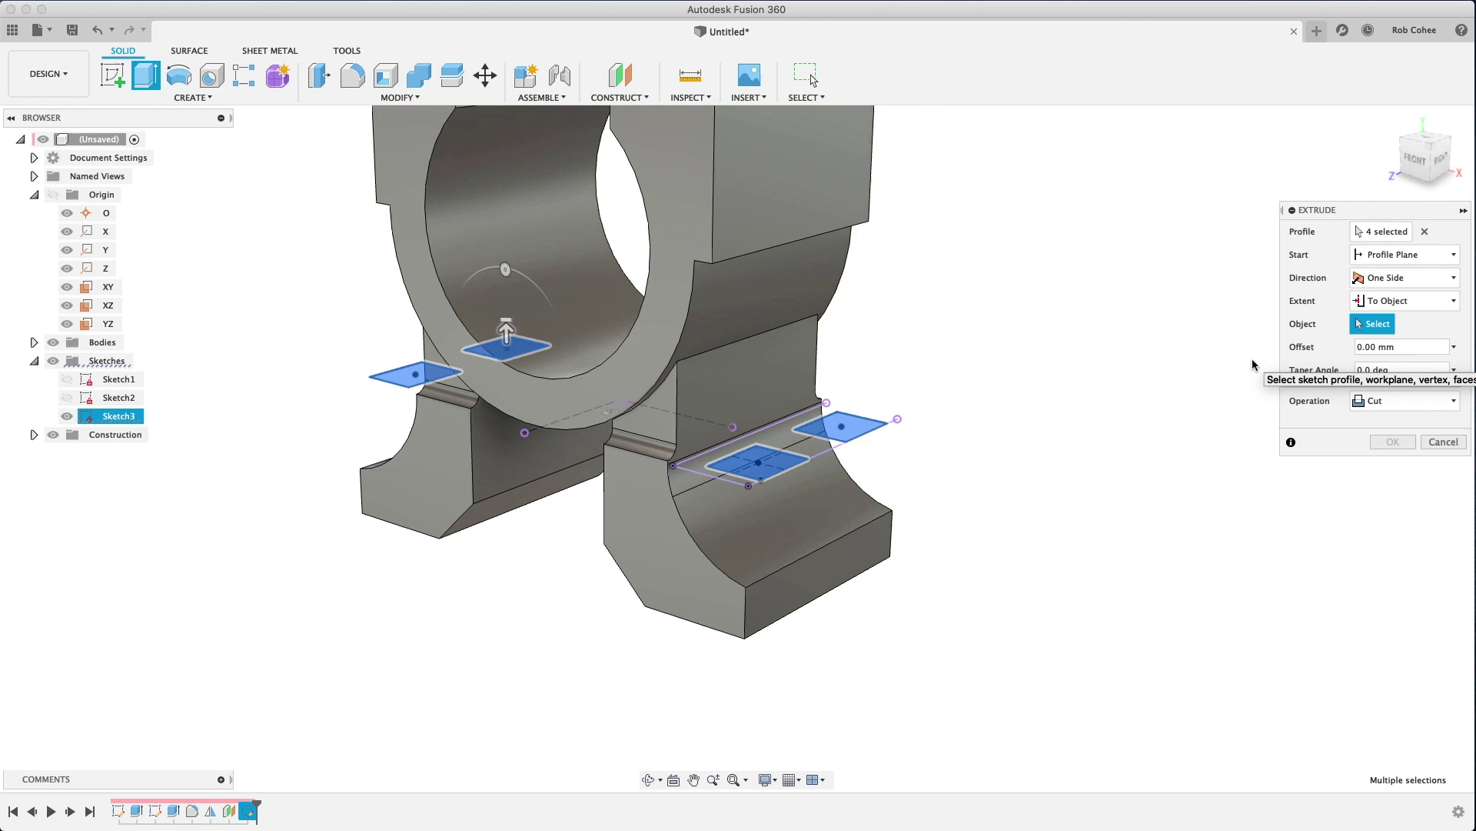
middle_click_drag(880, 669, 925, 574, "shift")
left_click(788, 636)
mouse_move(1019, 542)
middle_mouse_down("shift")
mouse_move(1032, 578)
mouse_move(1016, 616)
mouse_move(1033, 612)
mouse_move(1005, 562)
middle_mouse_up("shift")
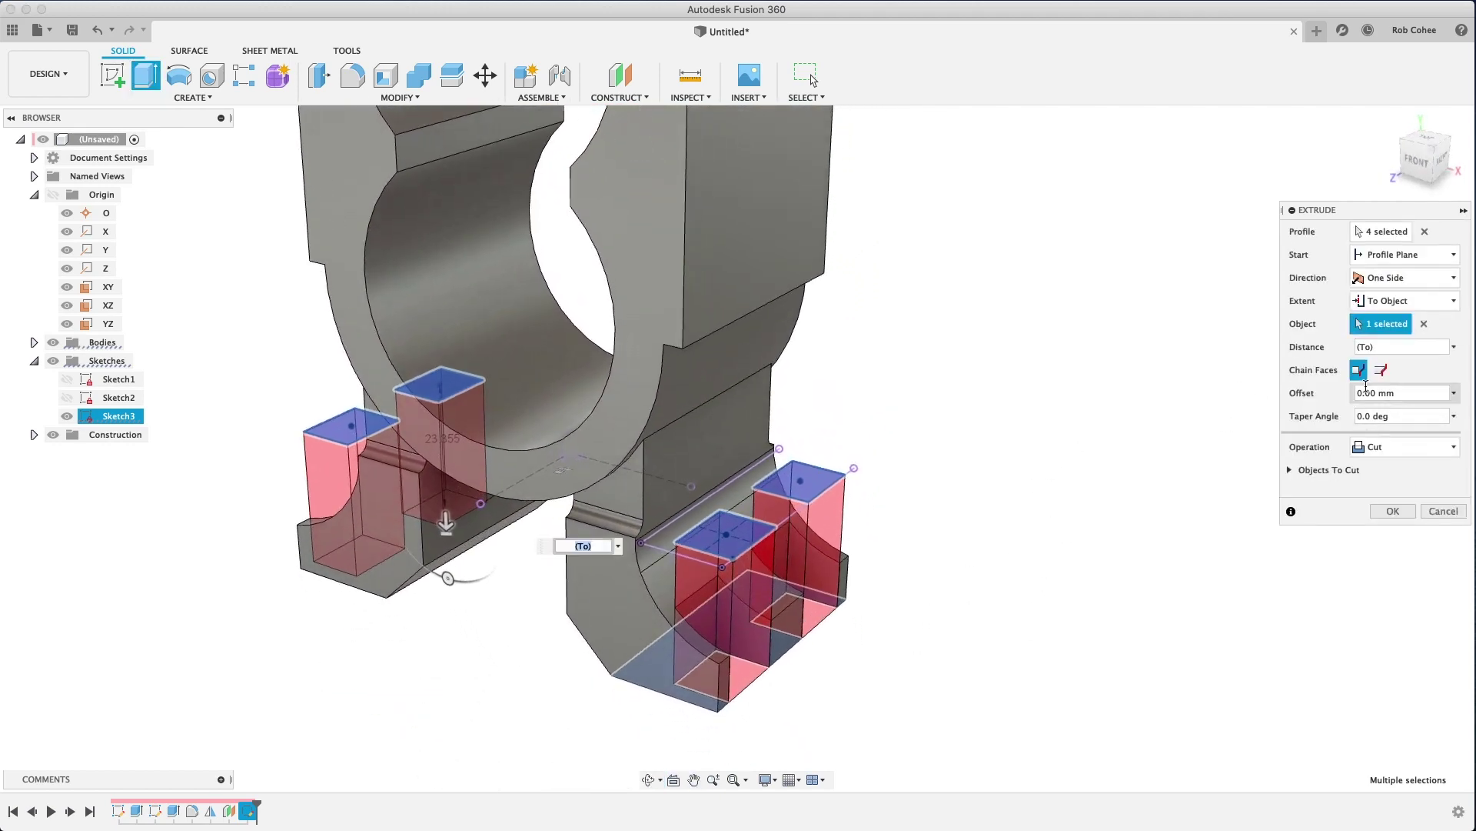
Step: Give the pocket cut a negative offset from the foot's bottom face and complete the extrusion
left_click(1387, 388)
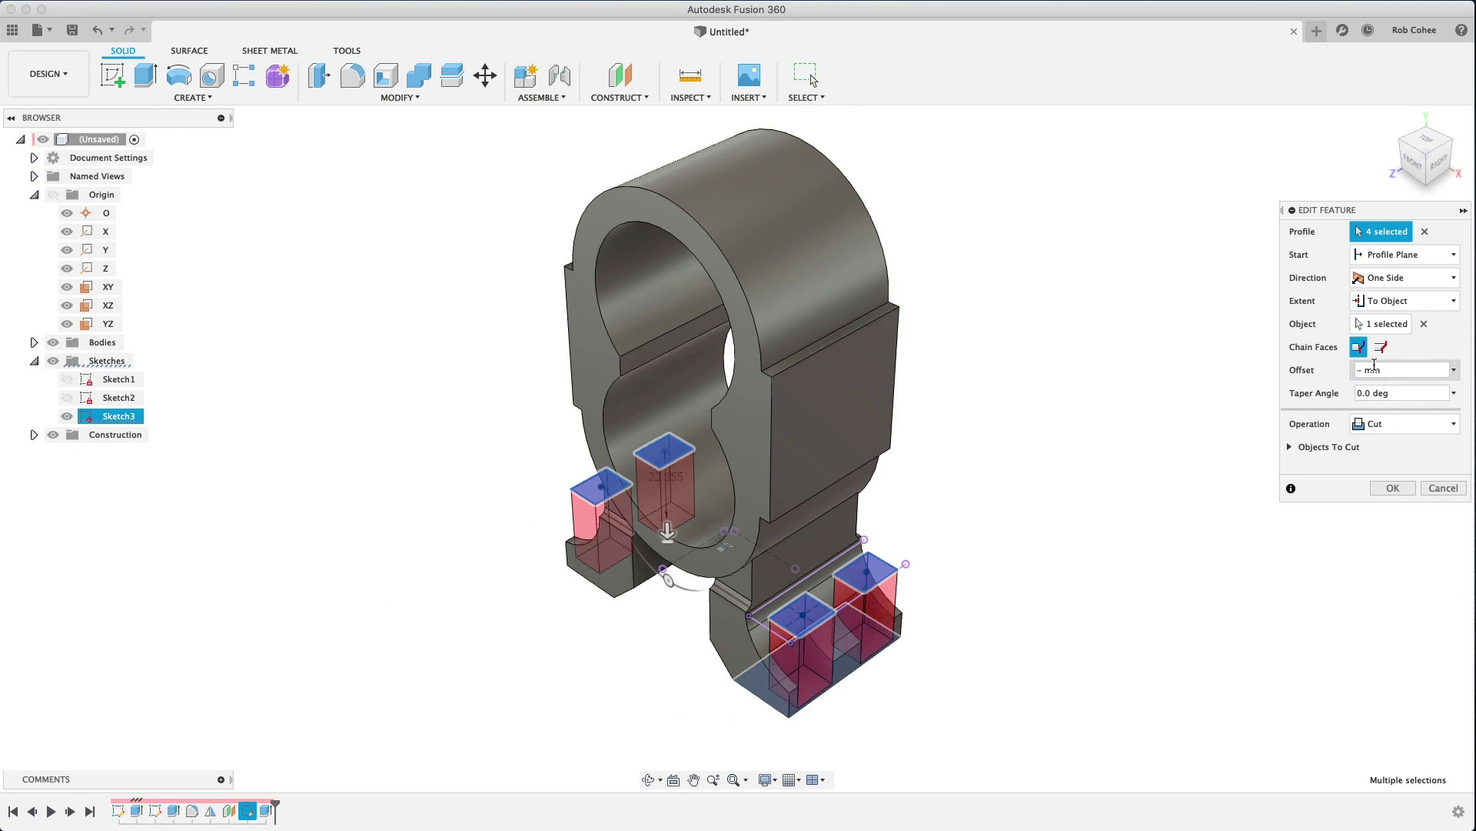
key("Return")
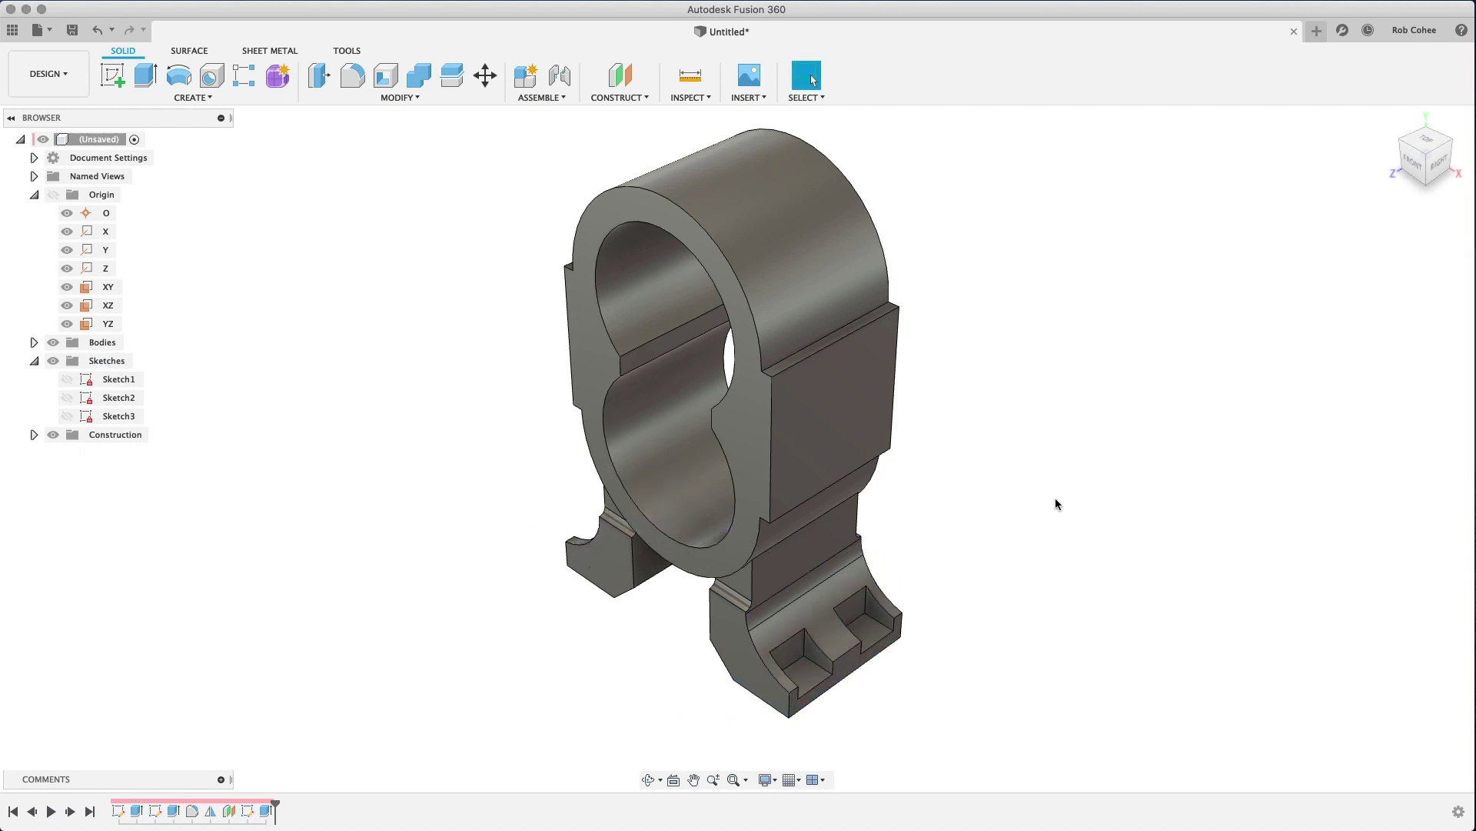
mouse_move(1049, 505)
middle_mouse_down()
mouse_move(1048, 471)
mouse_move(1043, 513)
middle_mouse_up()
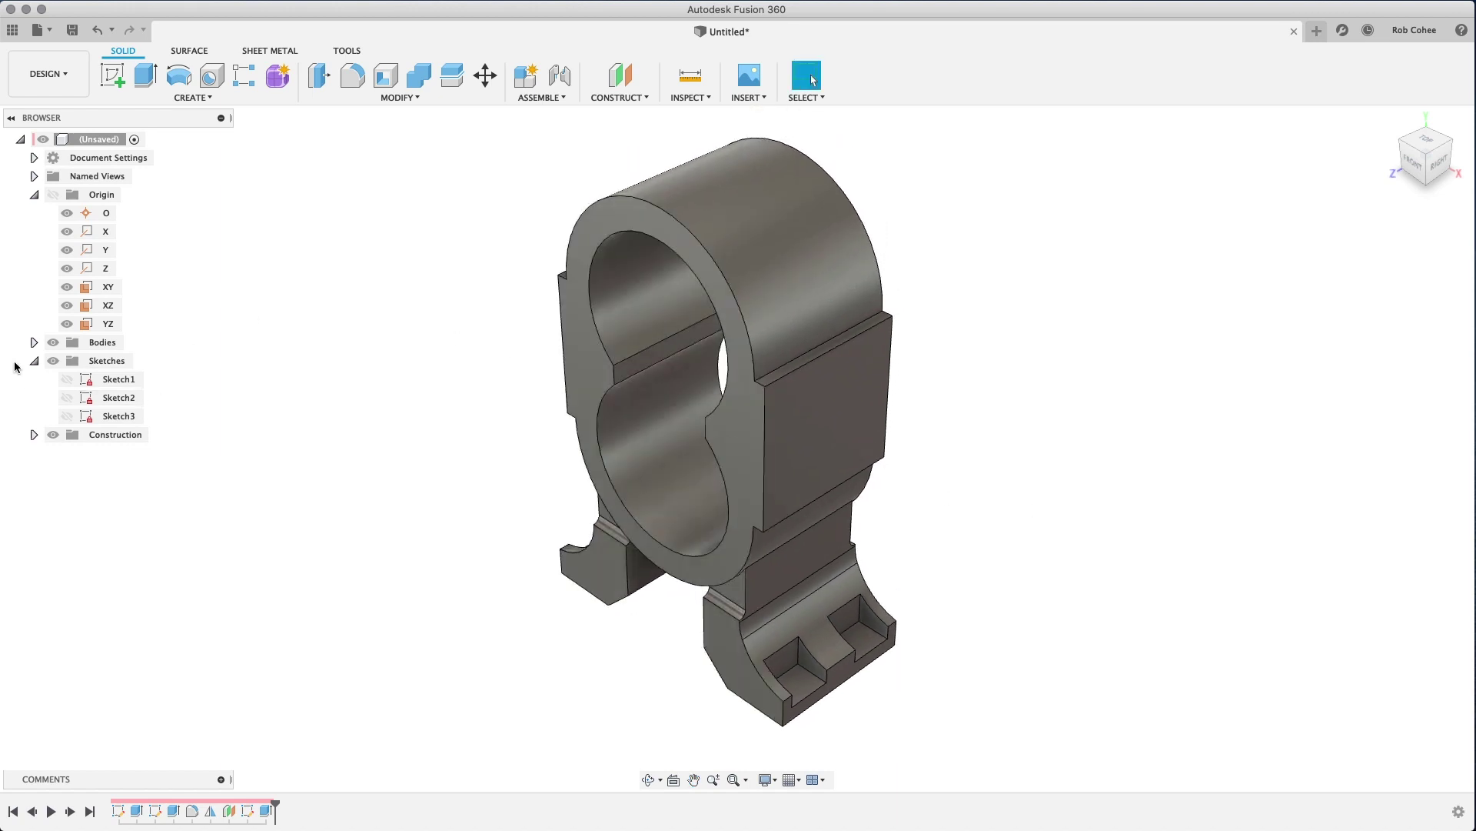
Step: Show Sketch3 and start a Hole feature placed on the centre points of all four rectangles
left_click(67, 416)
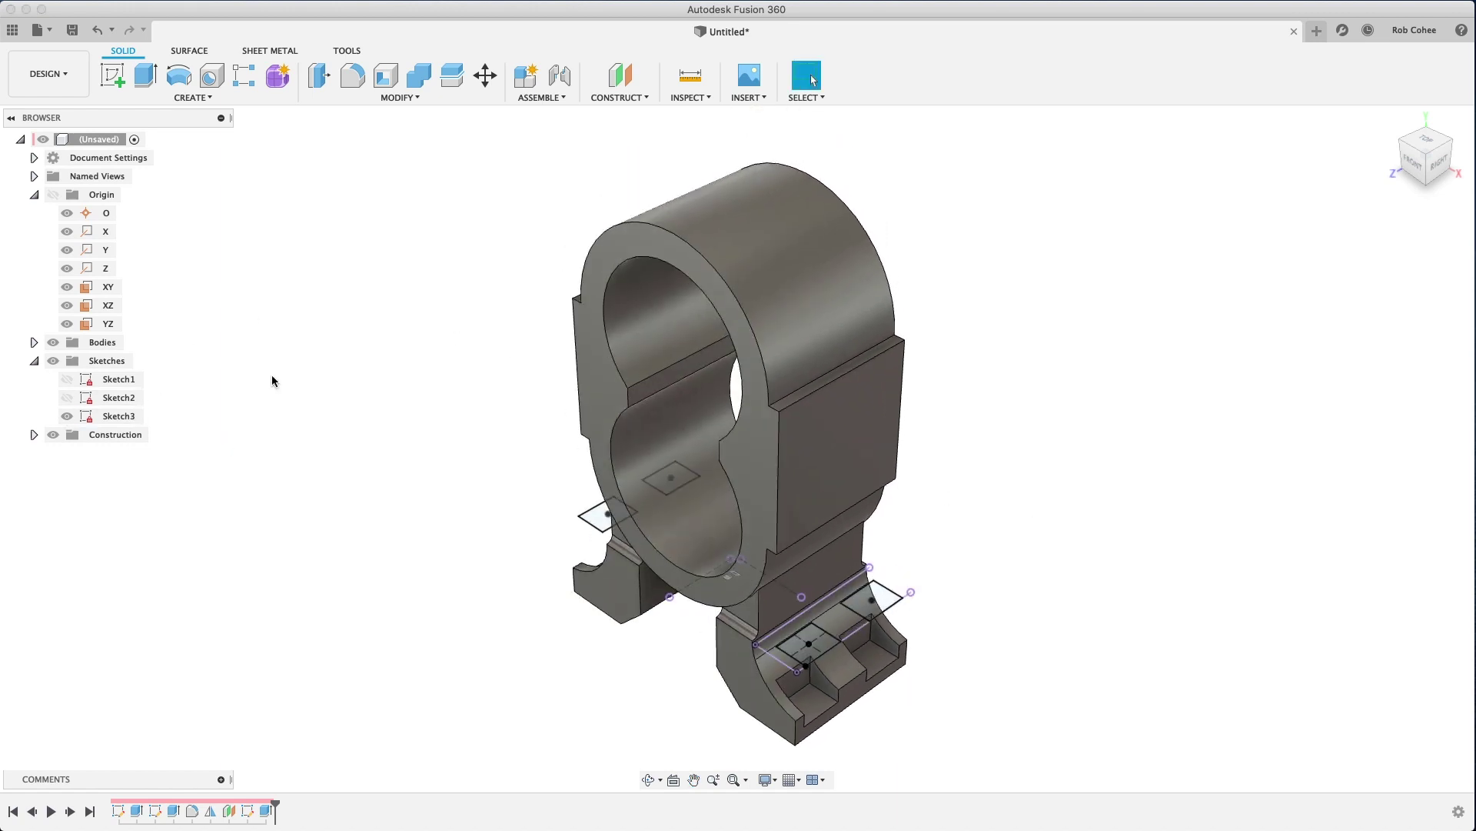
left_click(210, 74)
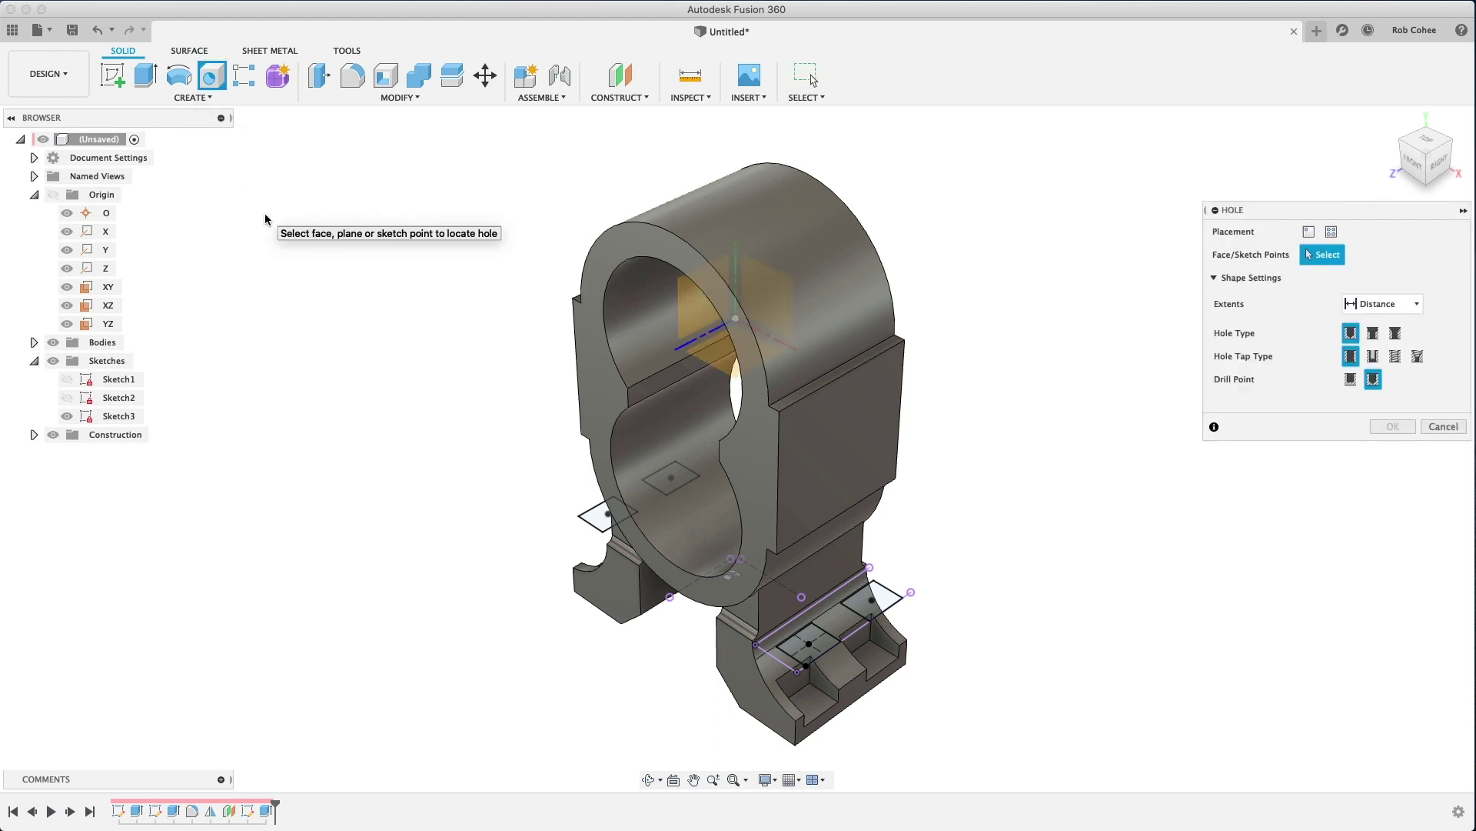
left_click(810, 644)
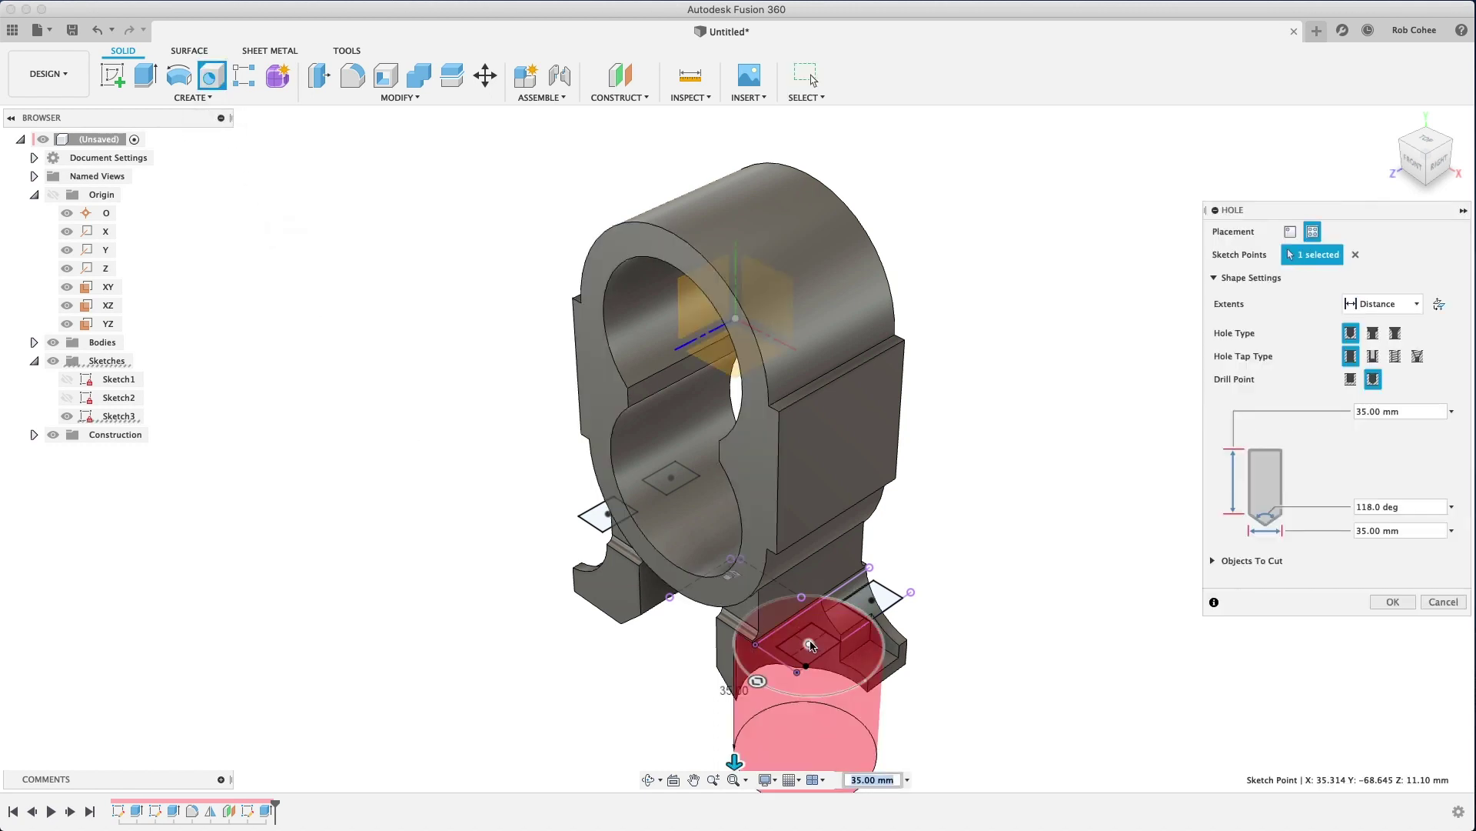
left_click(872, 601)
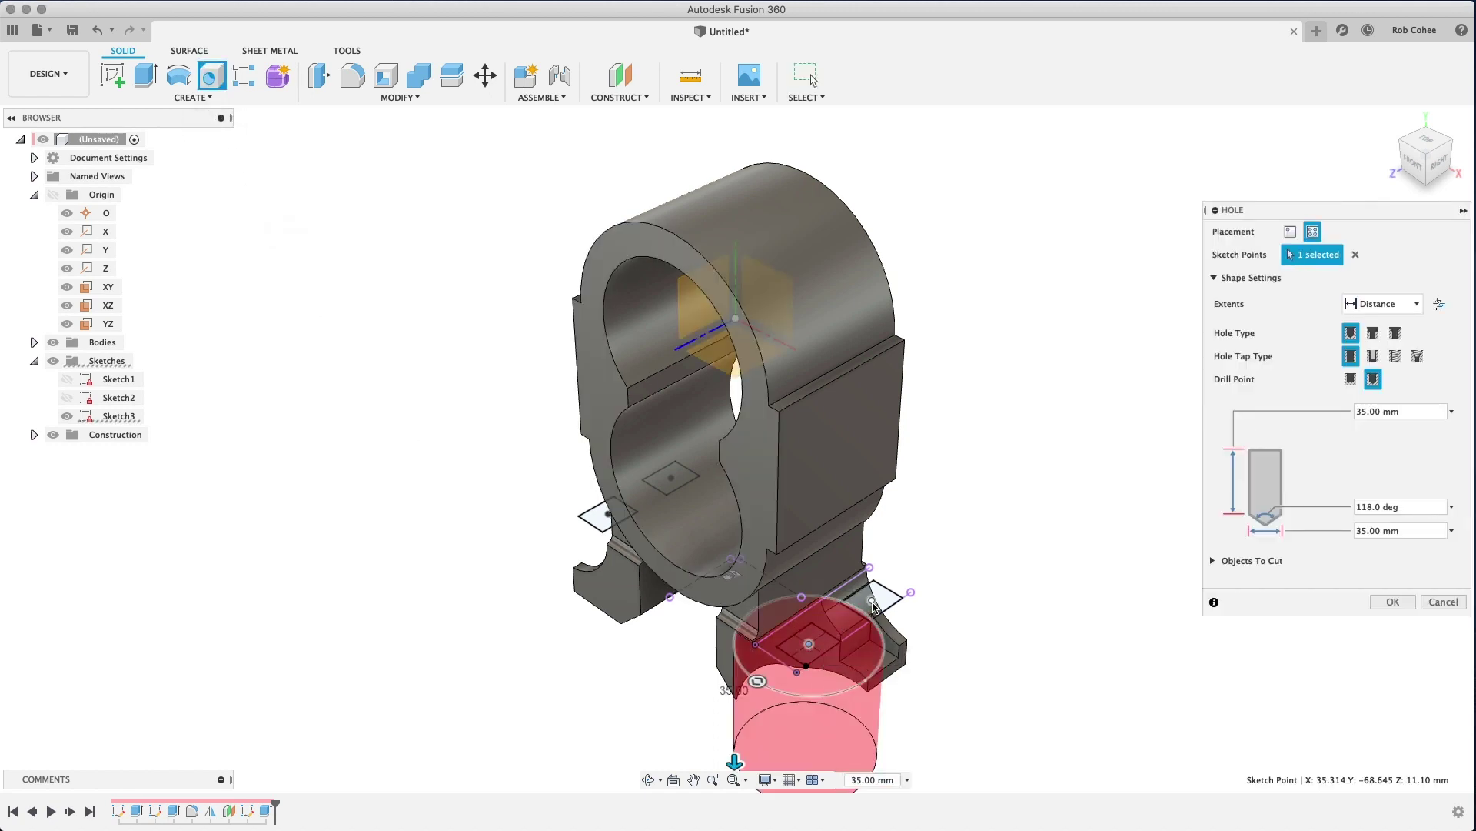
left_click(672, 479)
left_click(609, 513)
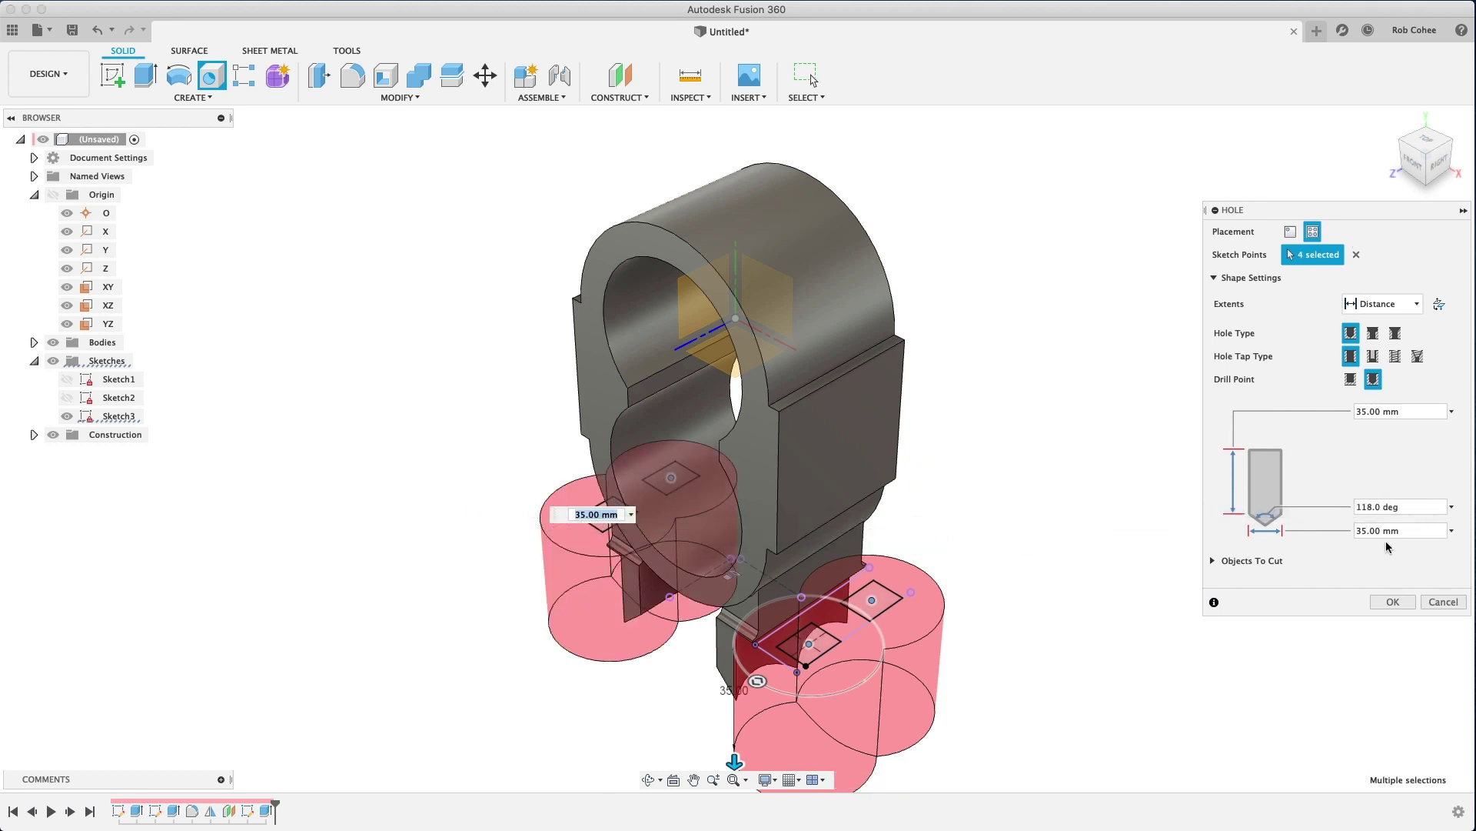
Step: Create the four holes with a 6 mm diameter and extents set to All, and hide Sketch3
left_click(1411, 529)
type("6")
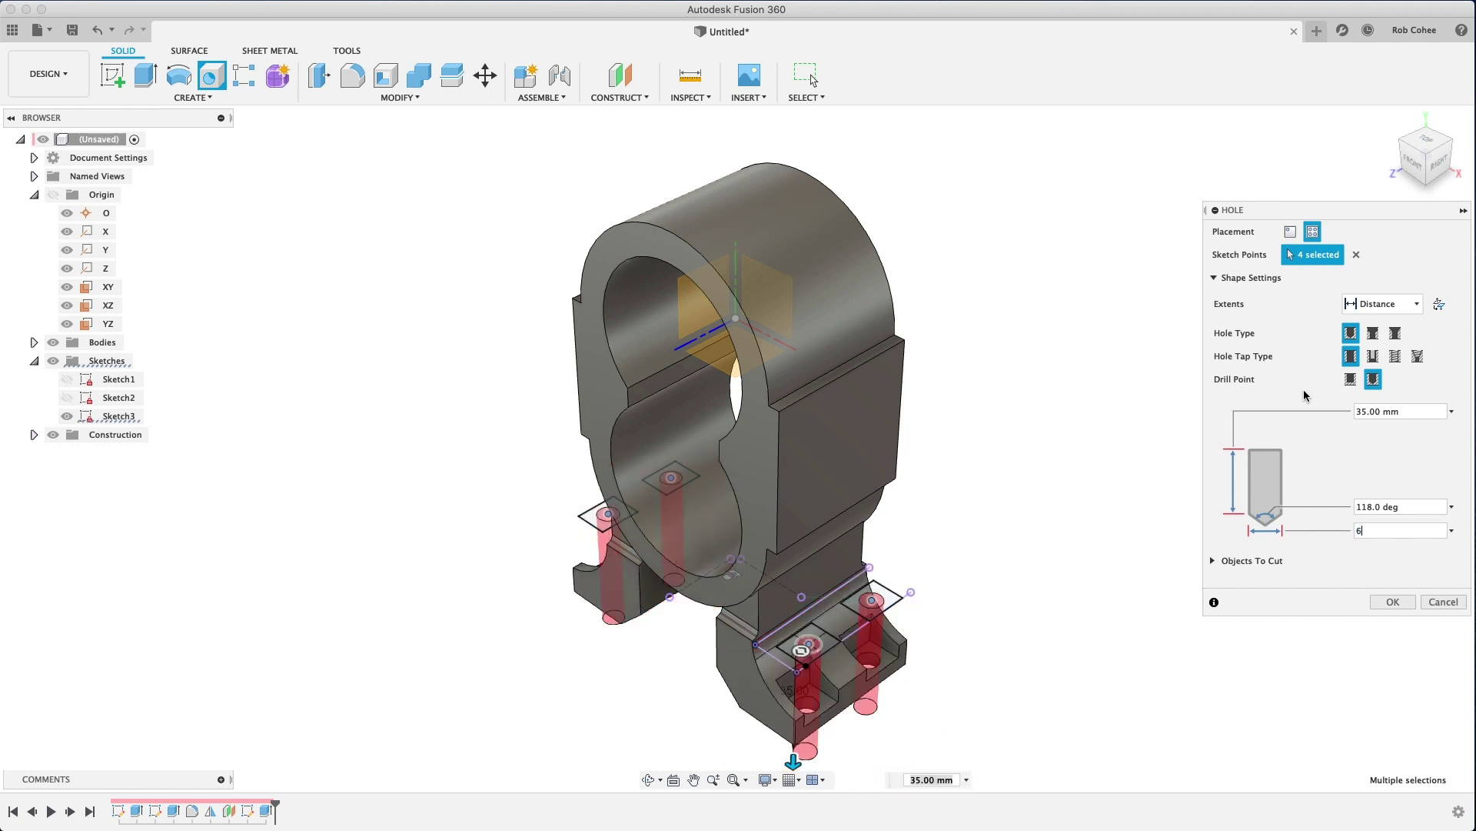
left_click(1414, 306)
left_click(1366, 356)
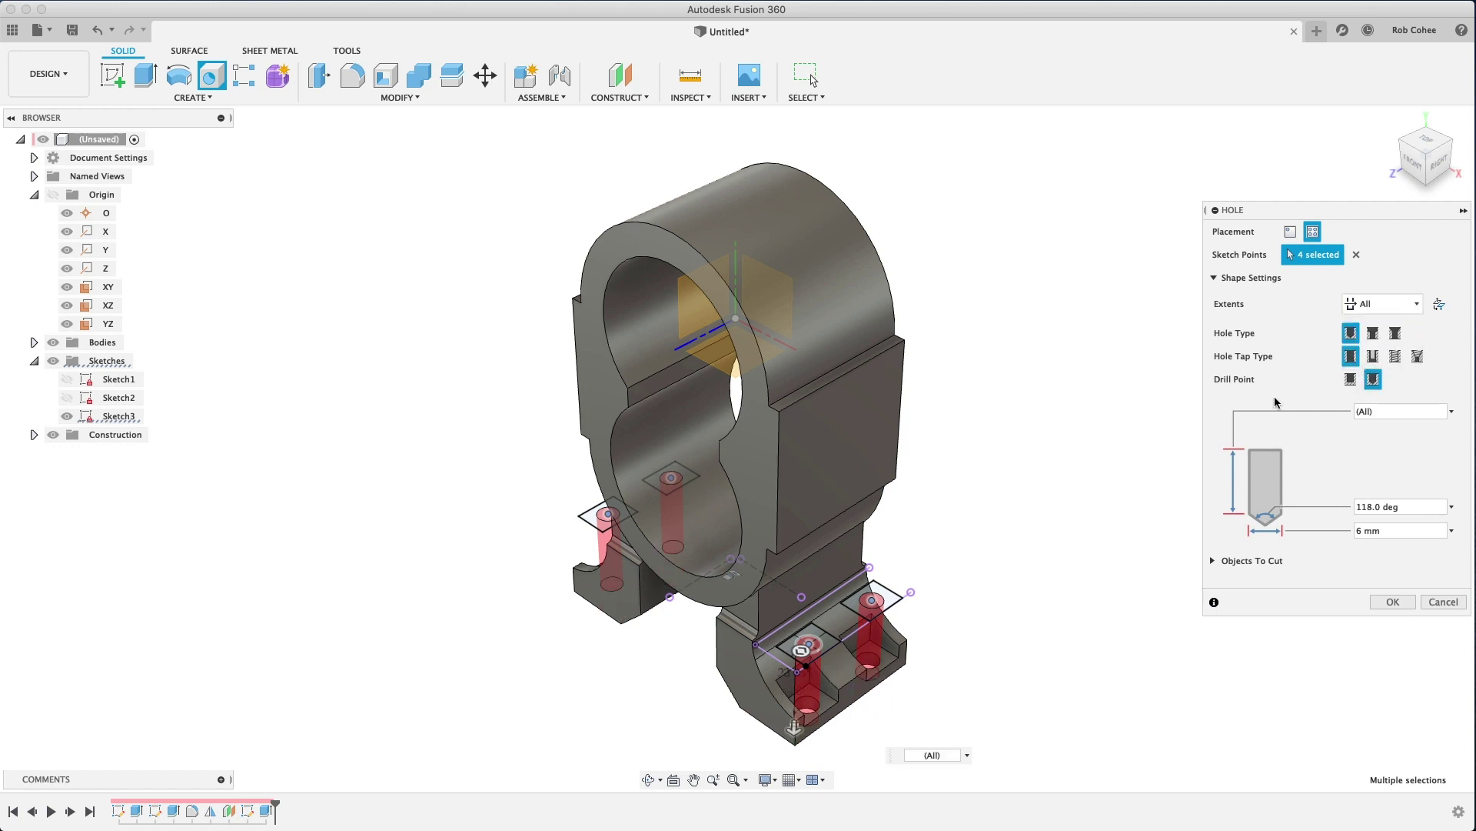
left_click(1393, 602)
middle_click_drag(1152, 490, 1111, 416)
left_click(53, 435)
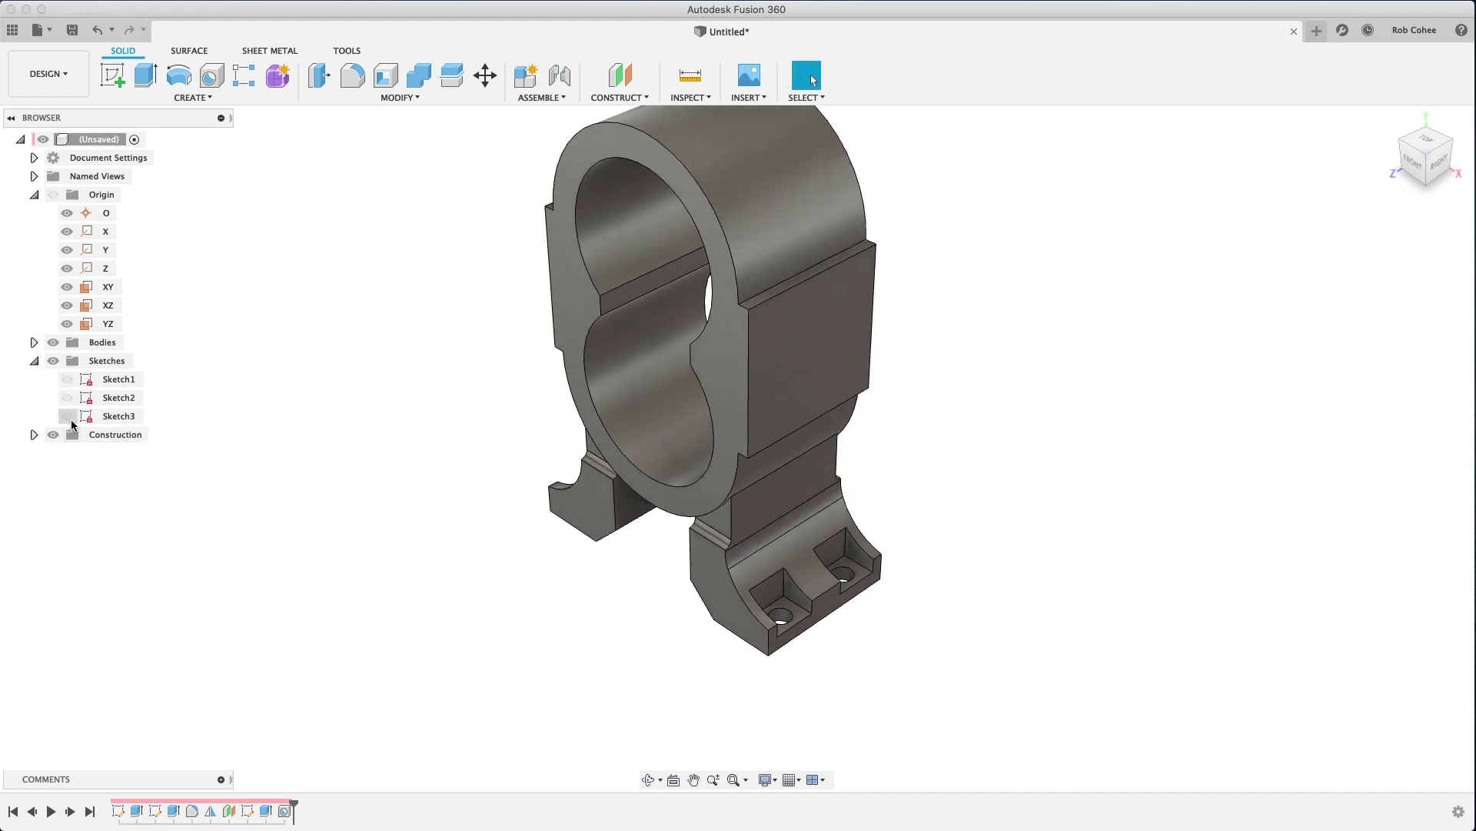